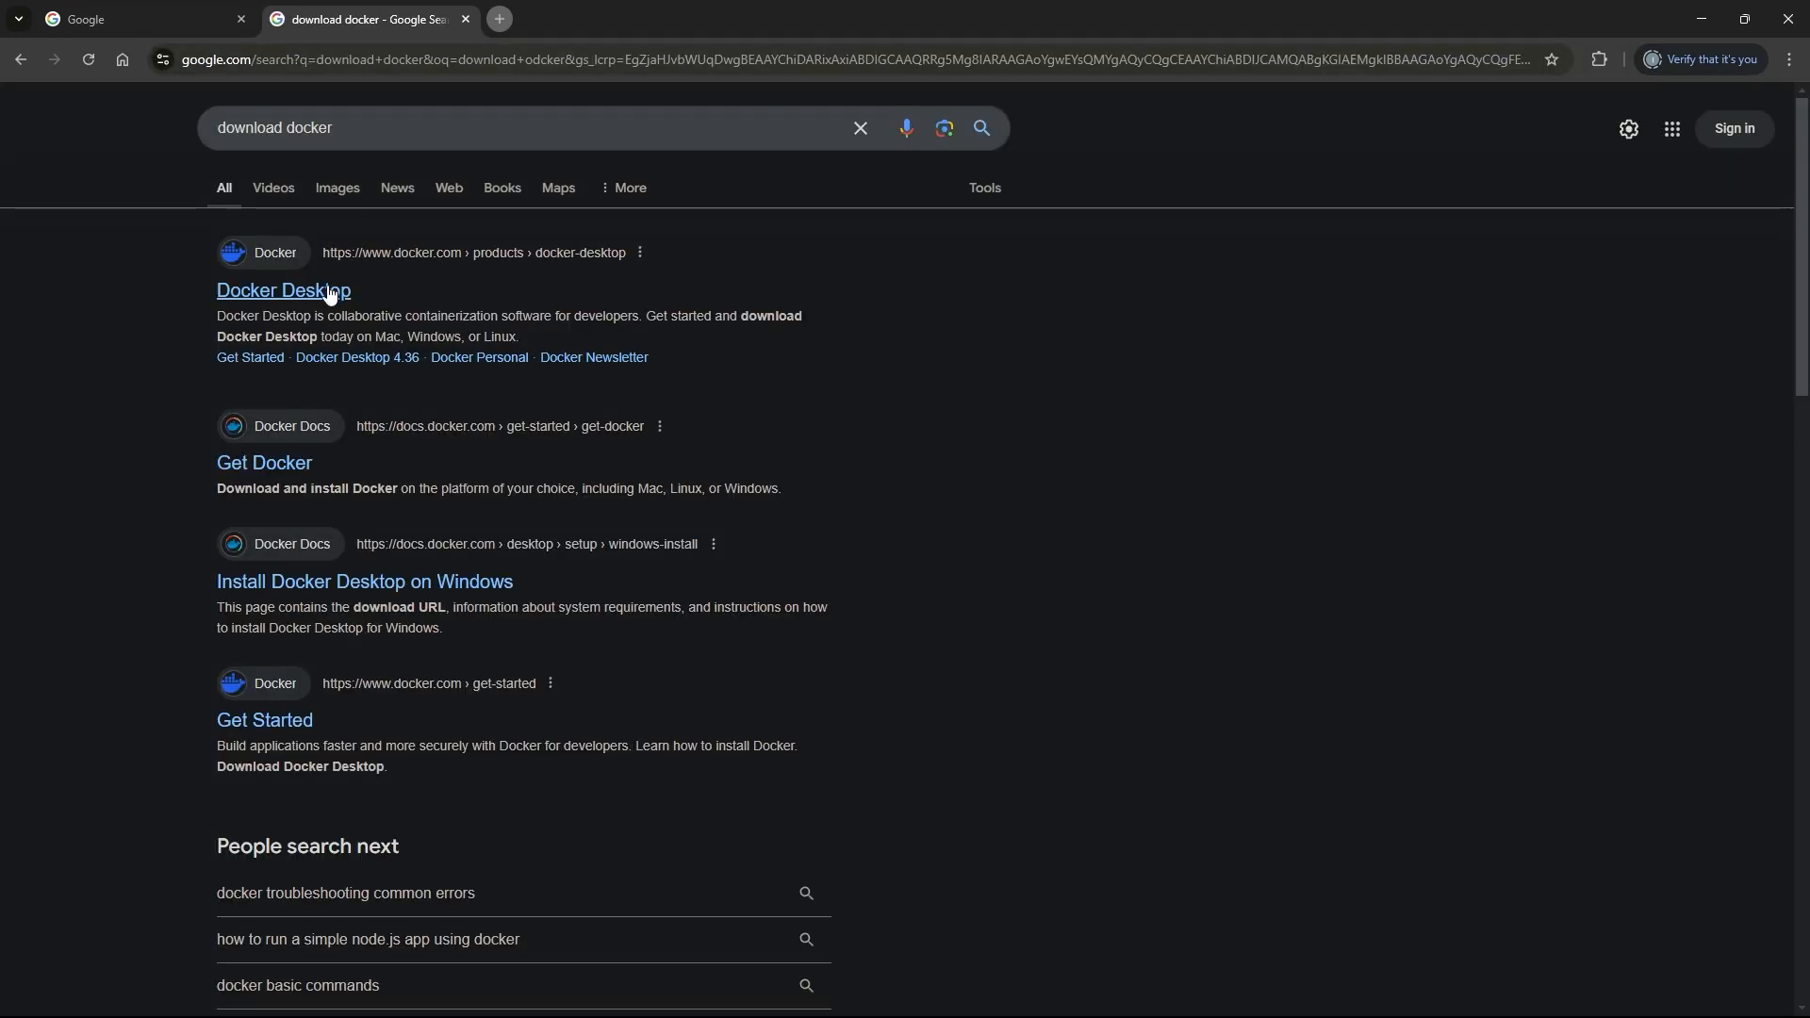
- View the Docker Desktop product page from the search results, and close its tab
{"action": "left_click", "coordinate": [330, 290]}
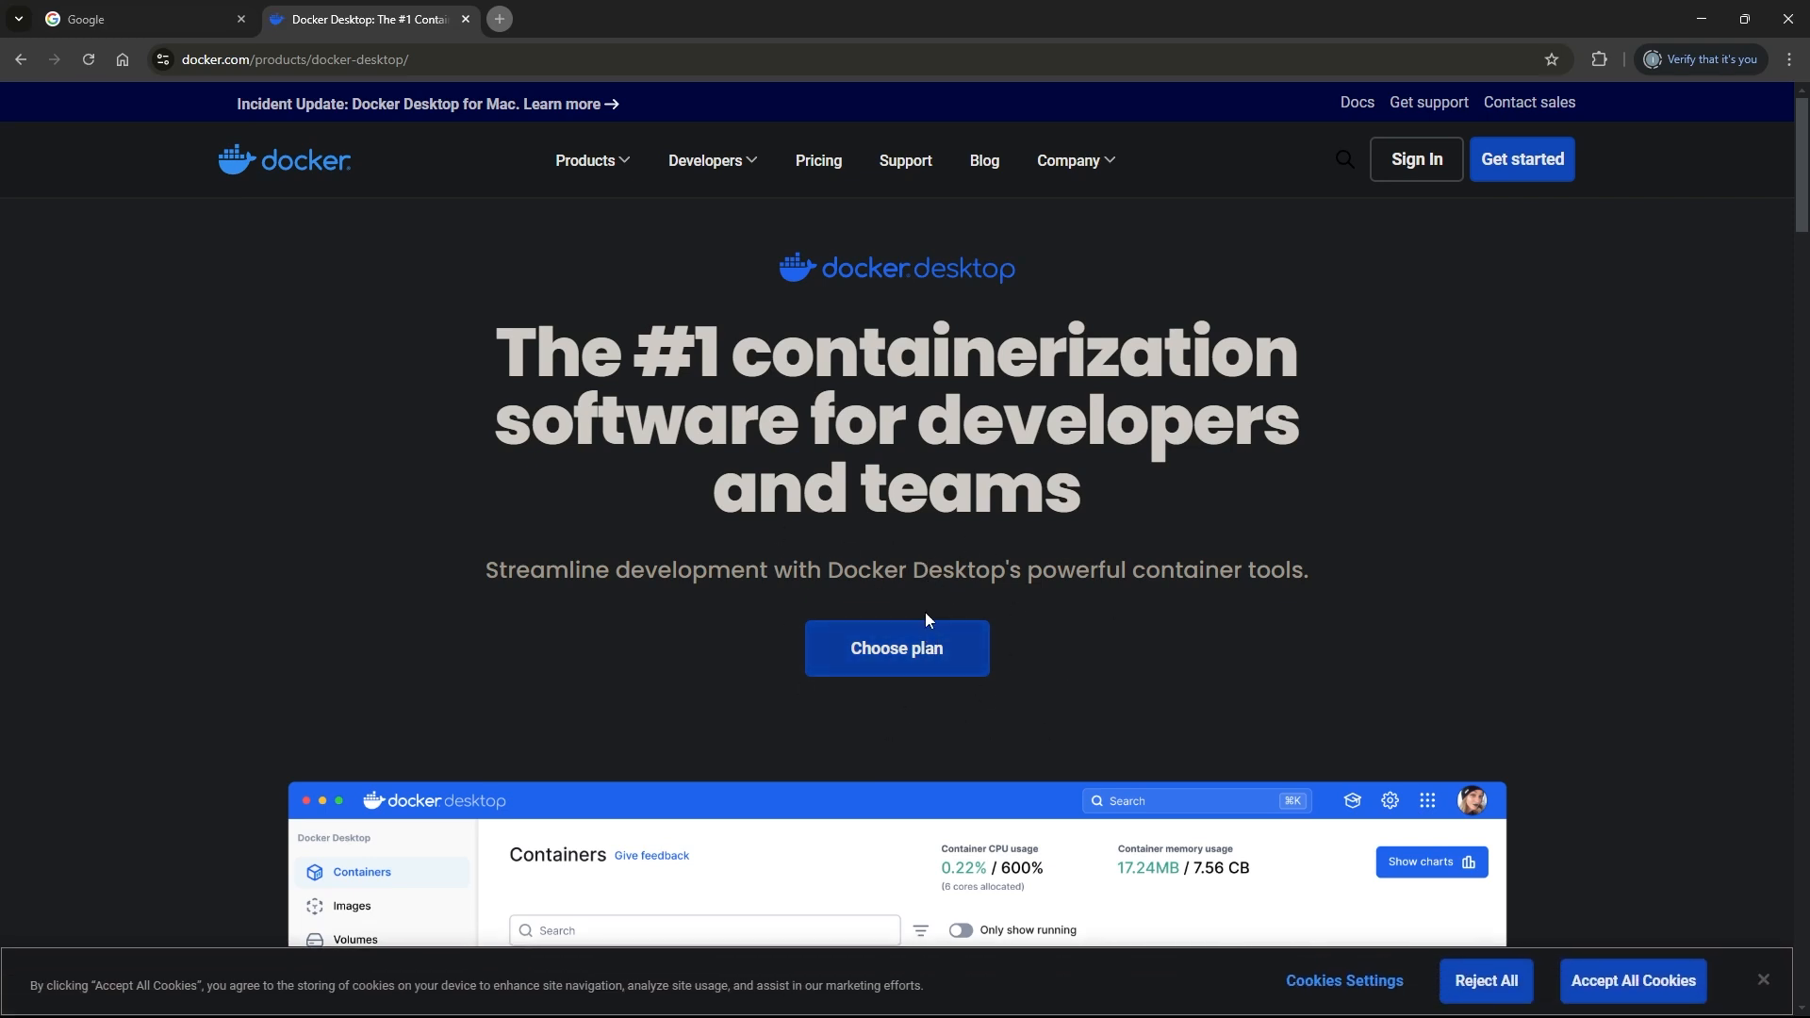
{"action": "middle_click", "coordinate": [387, 25]}
- Open the stackblitz-labs/bolt.diy repository on GitHub
{"action": "left_click", "coordinate": [393, 56]}
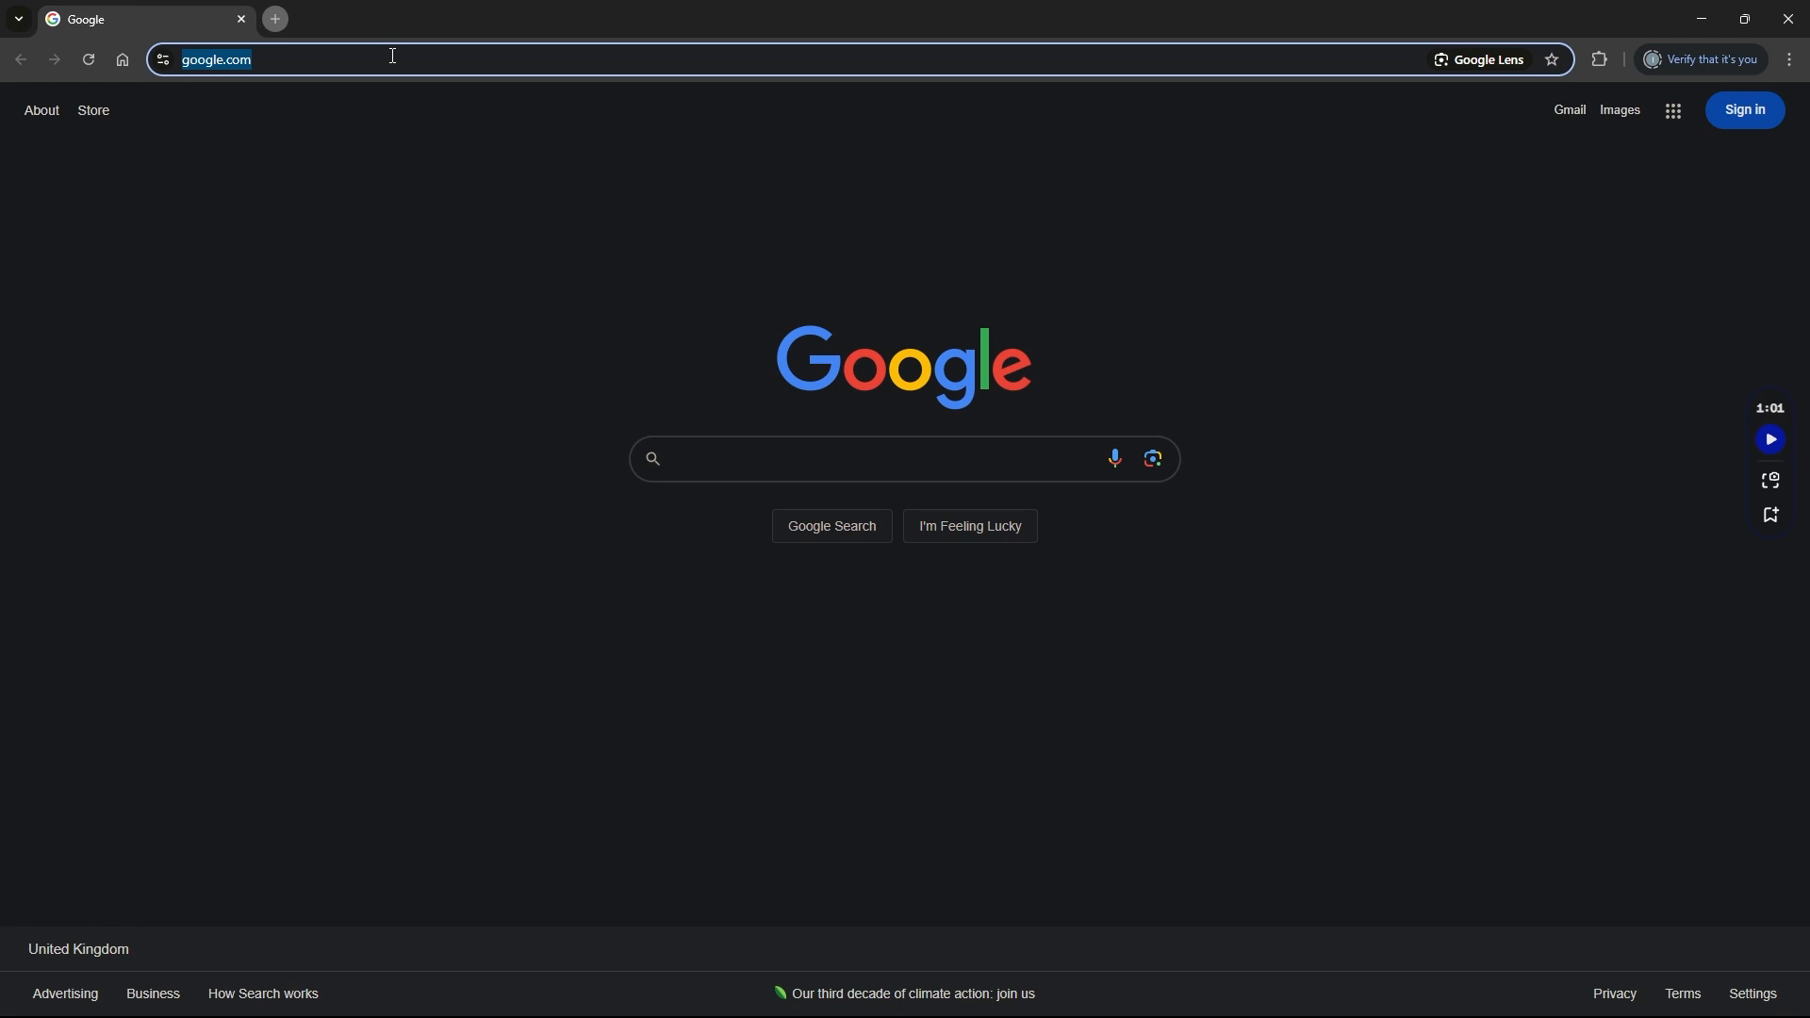
{"action": "type", "text": "bolt.di"}
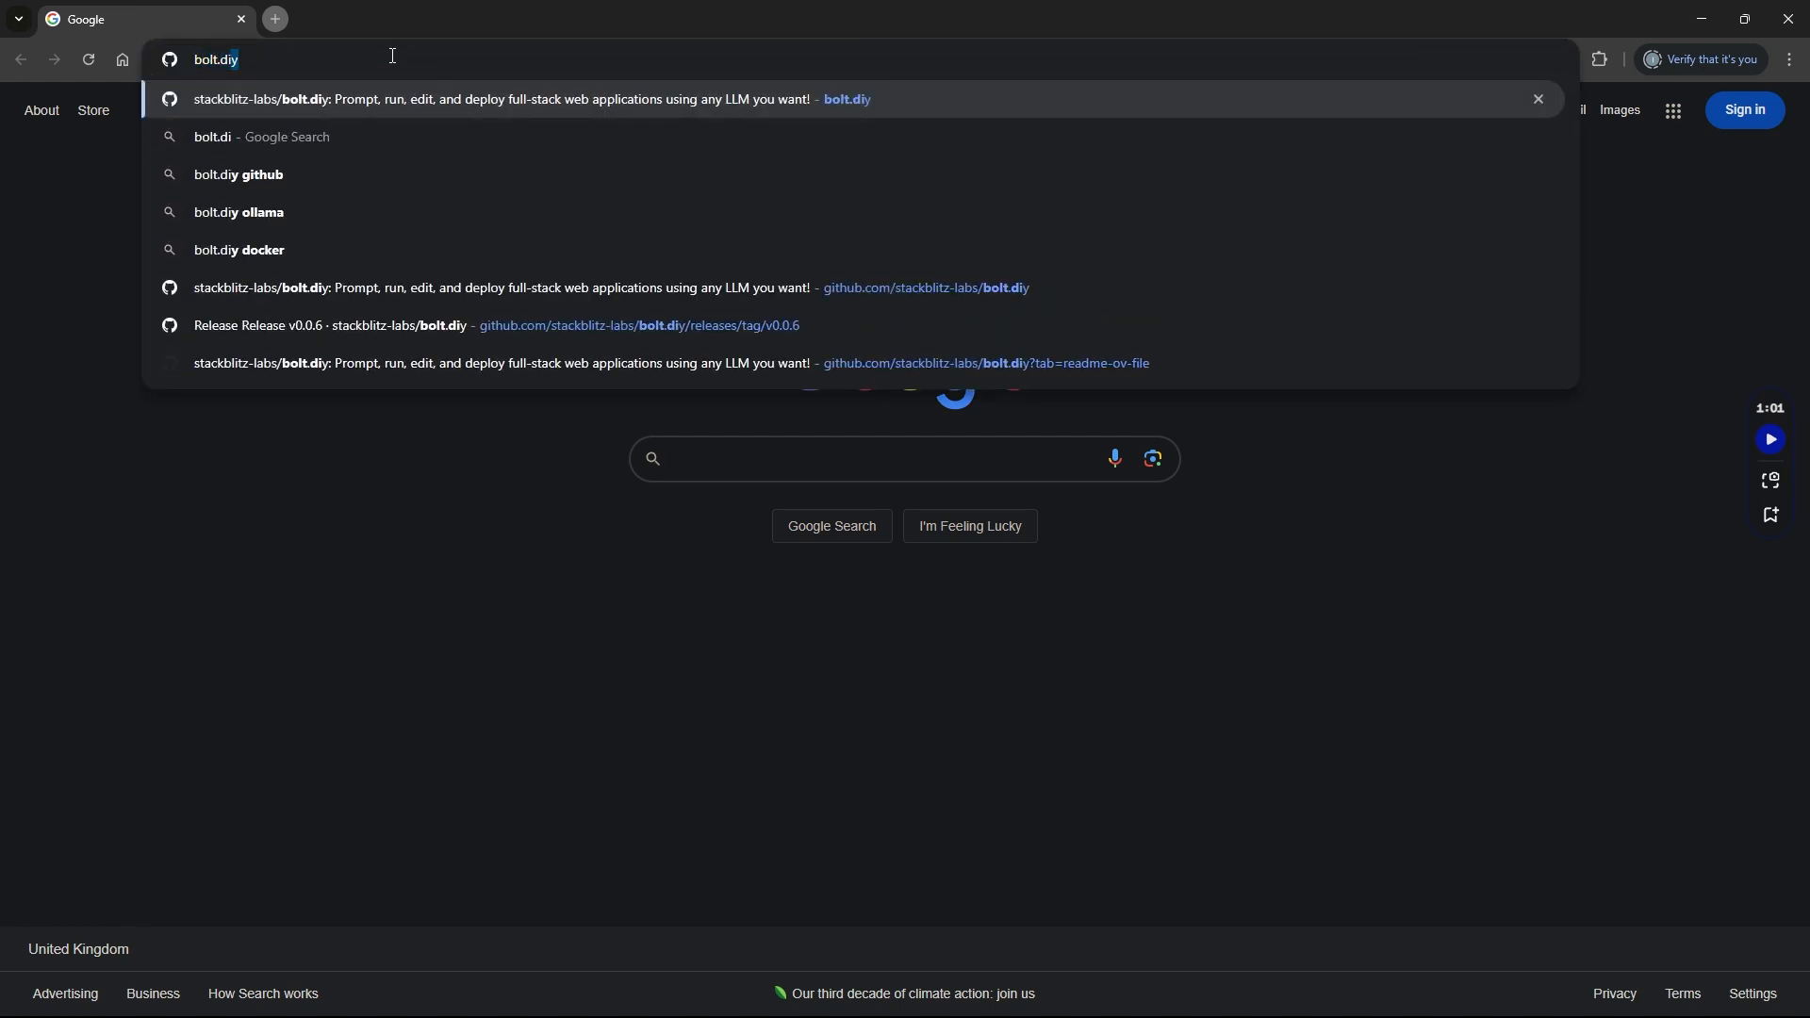
{"action": "key", "text": "Return"}
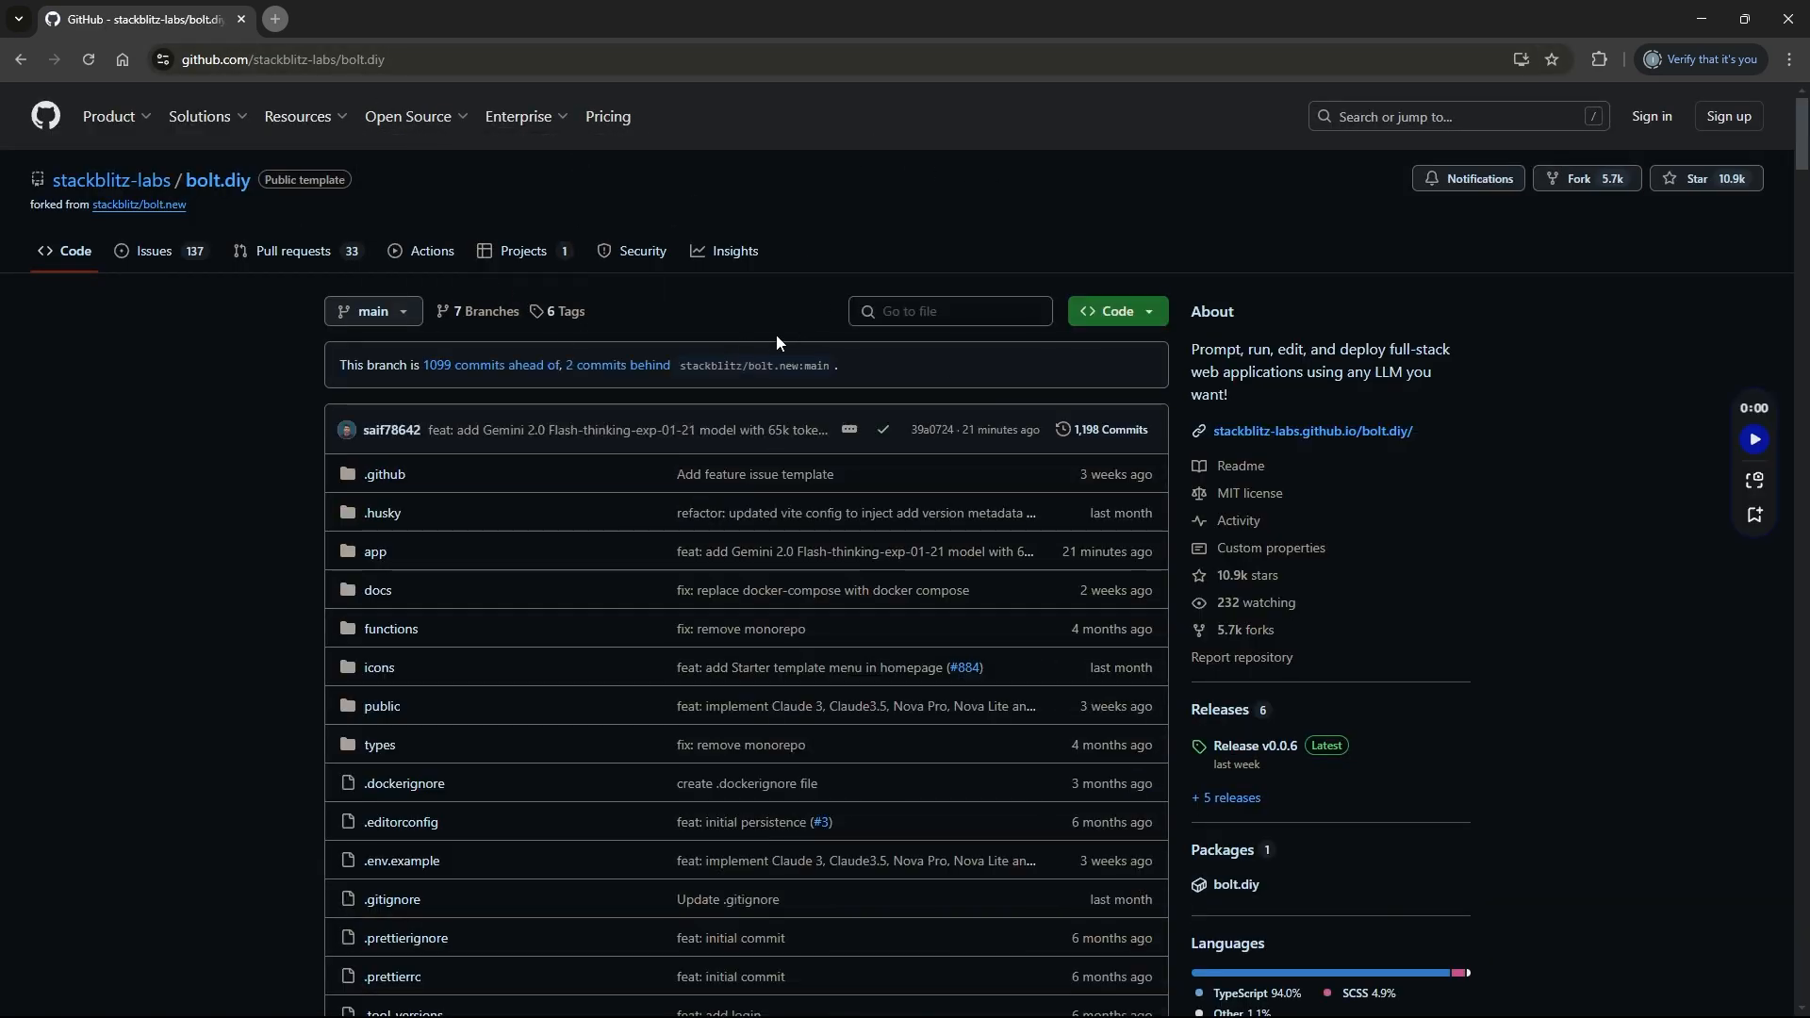
- Read through the bolt.diy README, examining its features, setup, prerequisites and the two options for running the application
{"action": "scroll", "coordinate": [775, 341], "scroll_direction": "down", "scroll_amount": 8}
{"action": "scroll", "coordinate": [755, 358], "scroll_direction": "down", "scroll_amount": 17}
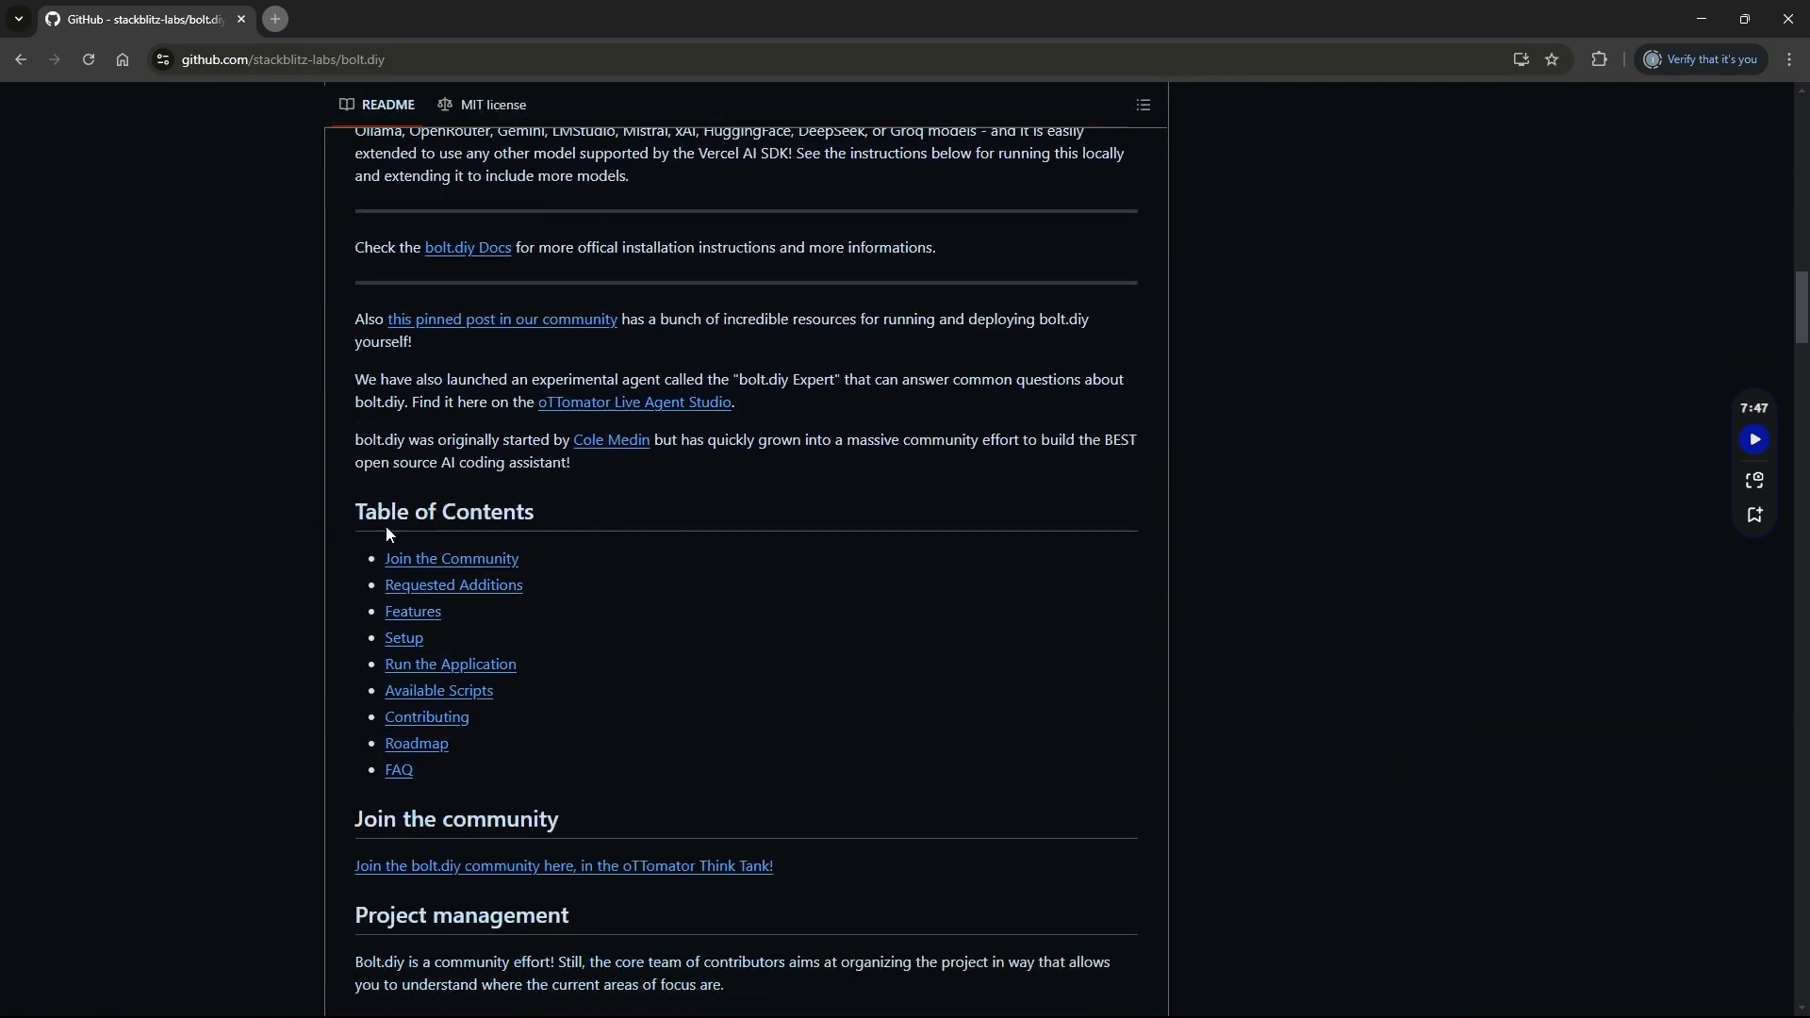
{"action": "scroll", "coordinate": [726, 429], "scroll_direction": "down", "scroll_amount": 3}
{"action": "scroll", "coordinate": [719, 424], "scroll_direction": "down", "scroll_amount": 3}
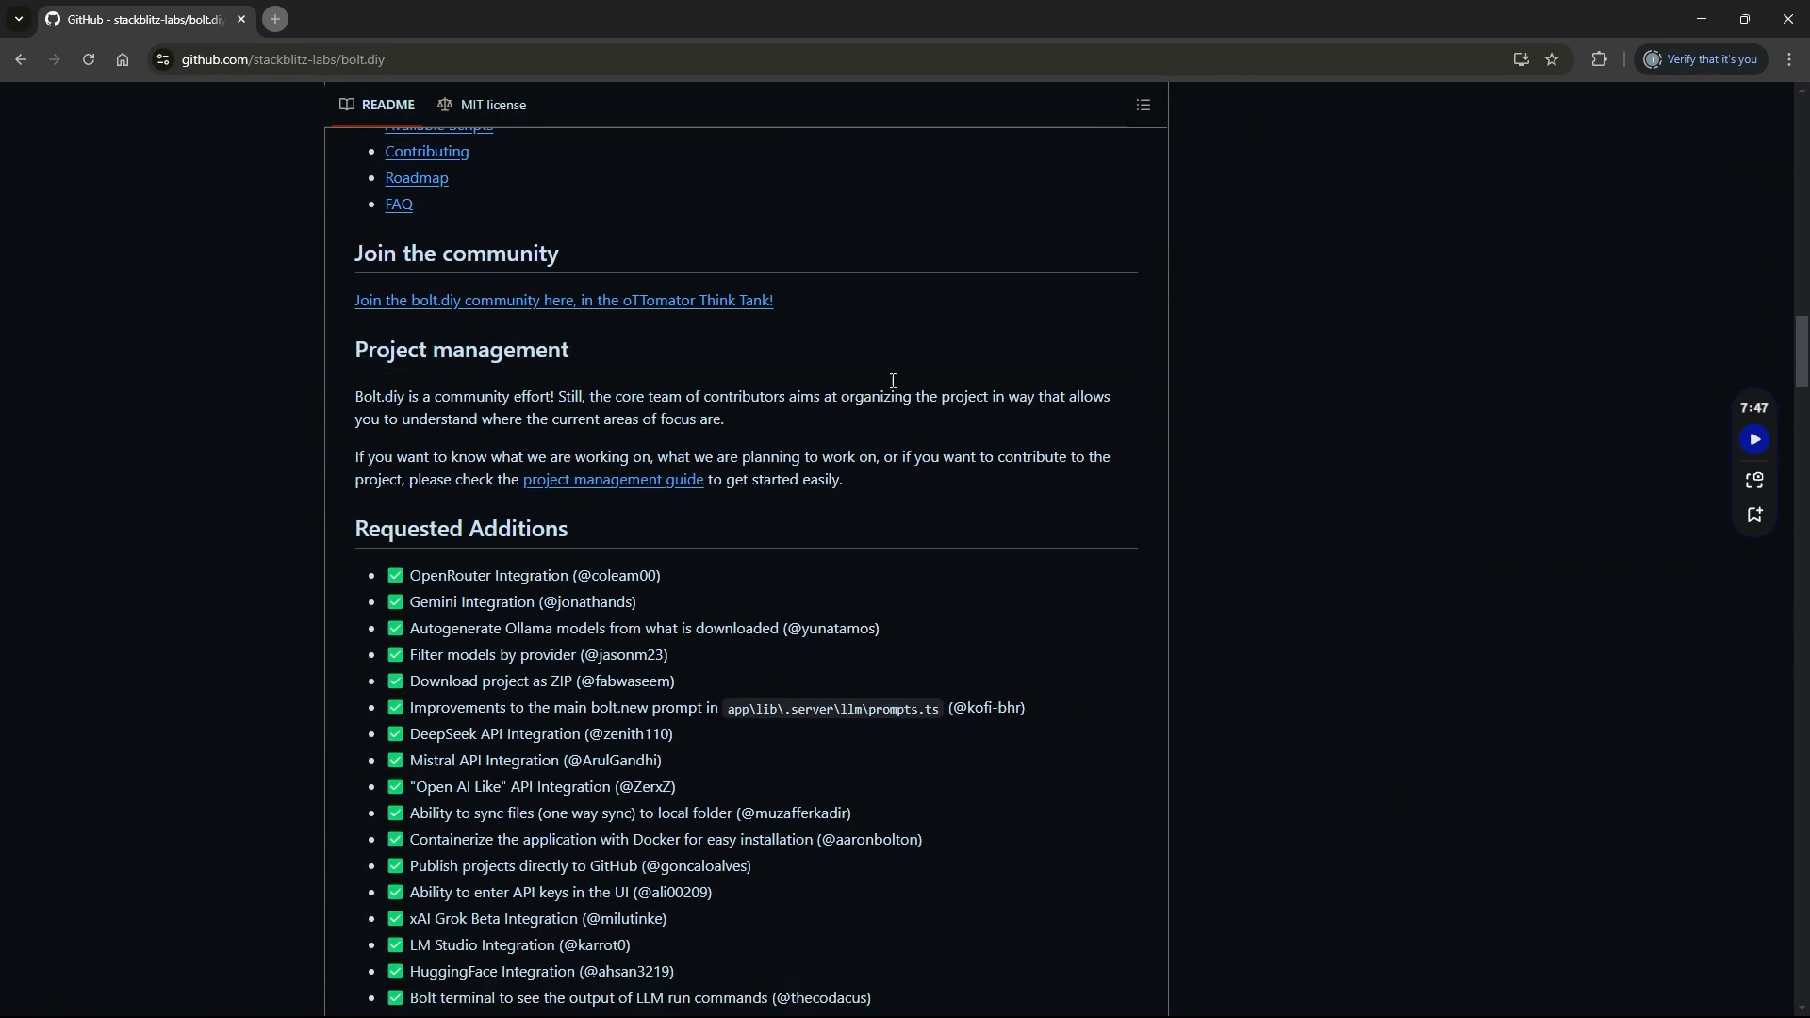
{"action": "scroll", "coordinate": [891, 382], "scroll_direction": "down", "scroll_amount": 2}
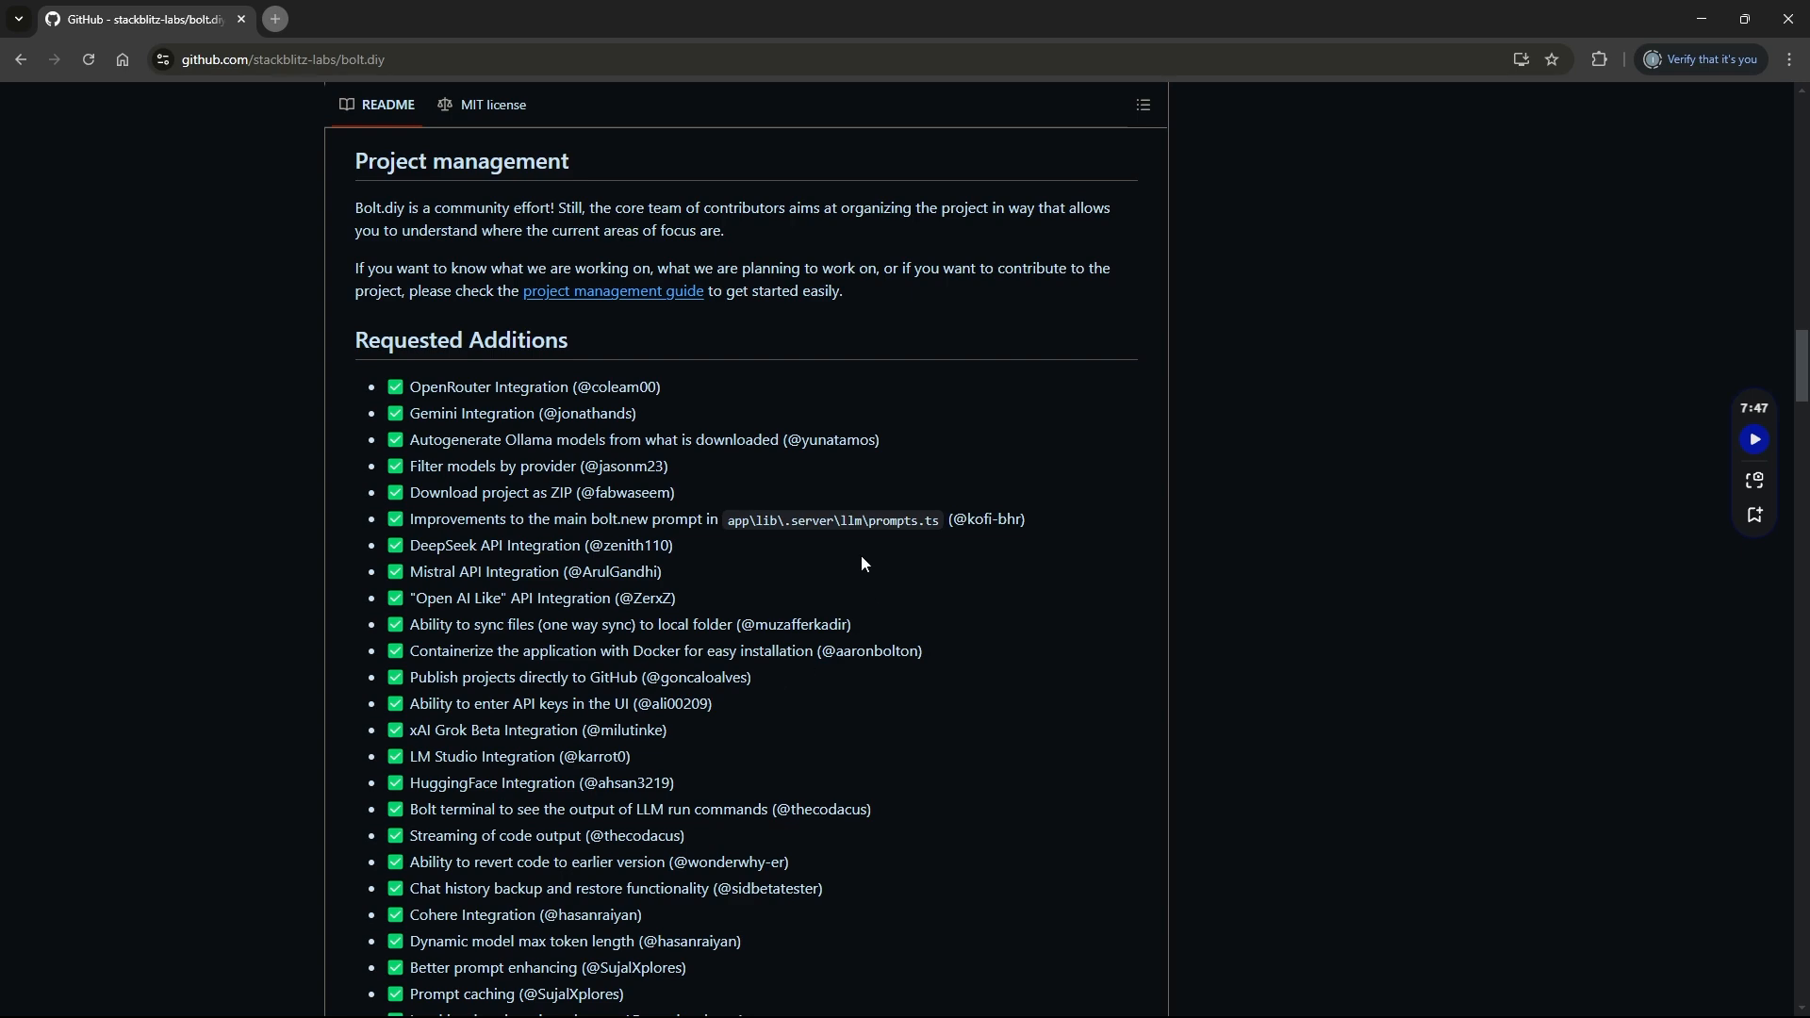
{"action": "scroll", "coordinate": [846, 556], "scroll_direction": "down", "scroll_amount": 12}
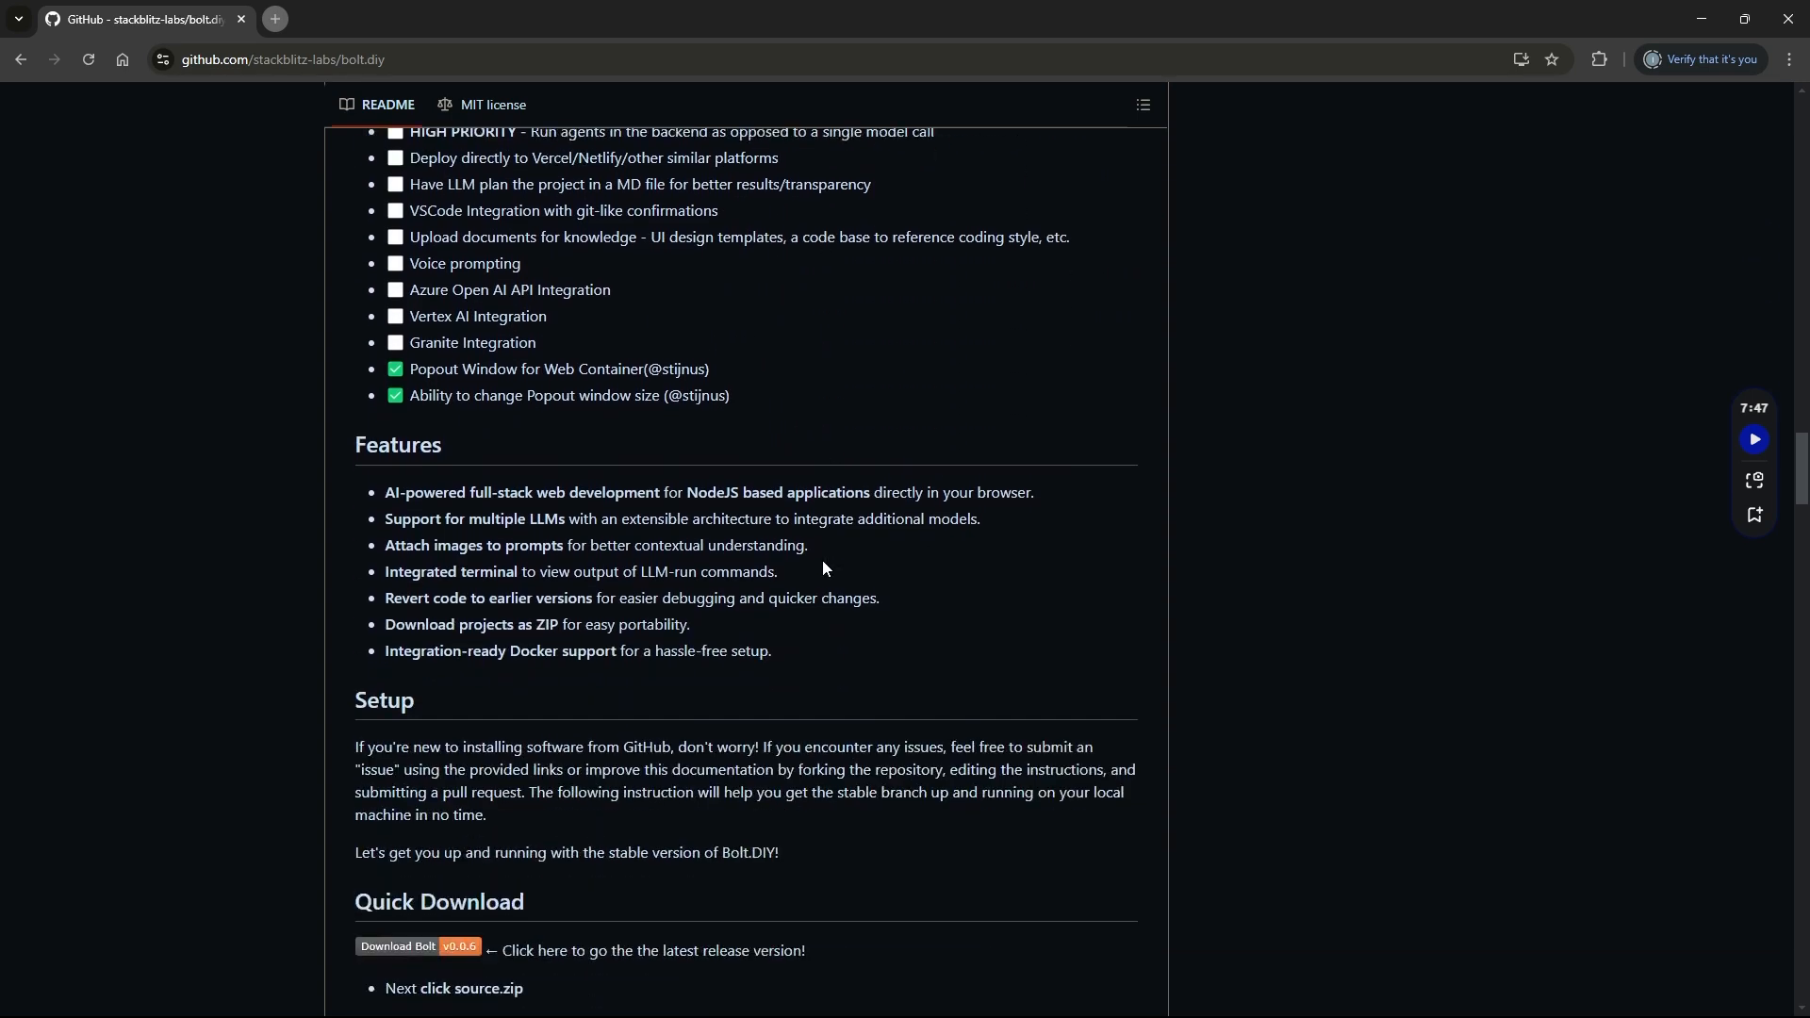
{"action": "scroll", "coordinate": [822, 569], "scroll_direction": "down", "scroll_amount": 7}
{"action": "scroll", "coordinate": [779, 505], "scroll_direction": "down", "scroll_amount": 8}
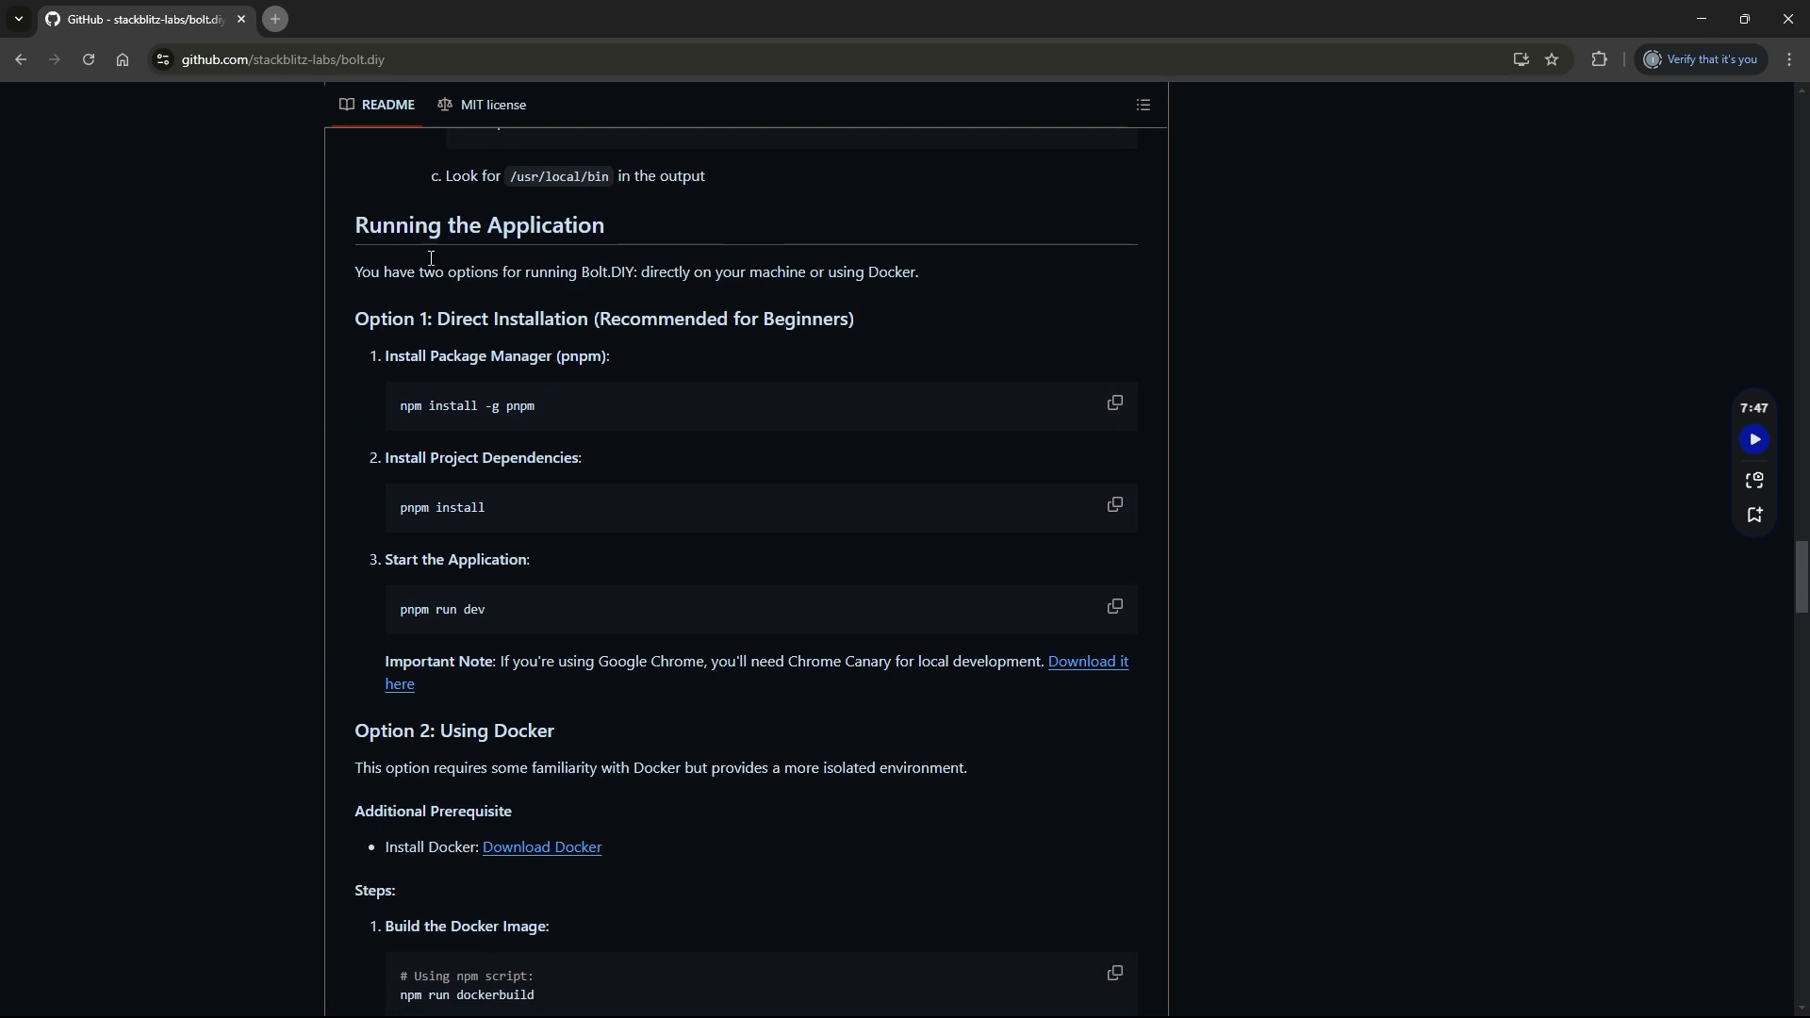
{"action": "scroll", "coordinate": [566, 528], "scroll_direction": "down", "scroll_amount": 1}
{"action": "left_click_drag", "start_coordinate": [393, 638], "coordinate": [585, 639]}
{"action": "left_click", "coordinate": [753, 632]}
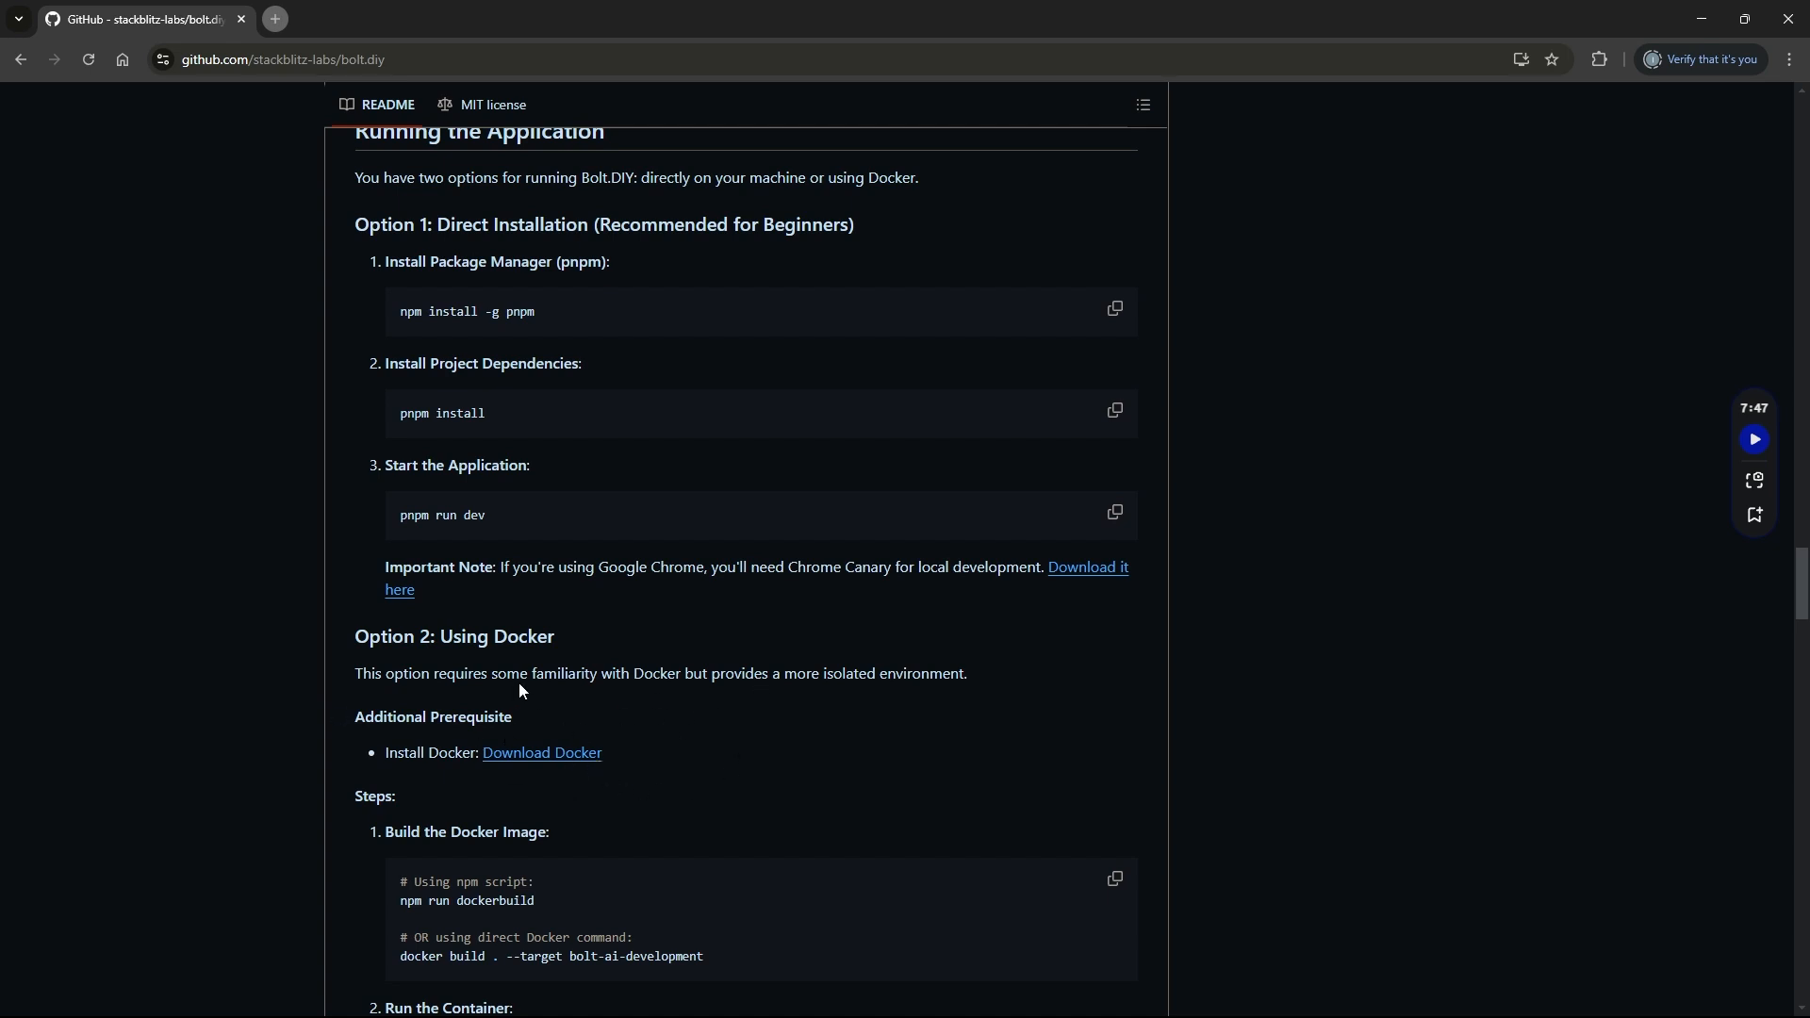
{"action": "scroll", "coordinate": [822, 738], "scroll_direction": "up", "scroll_amount": 3}
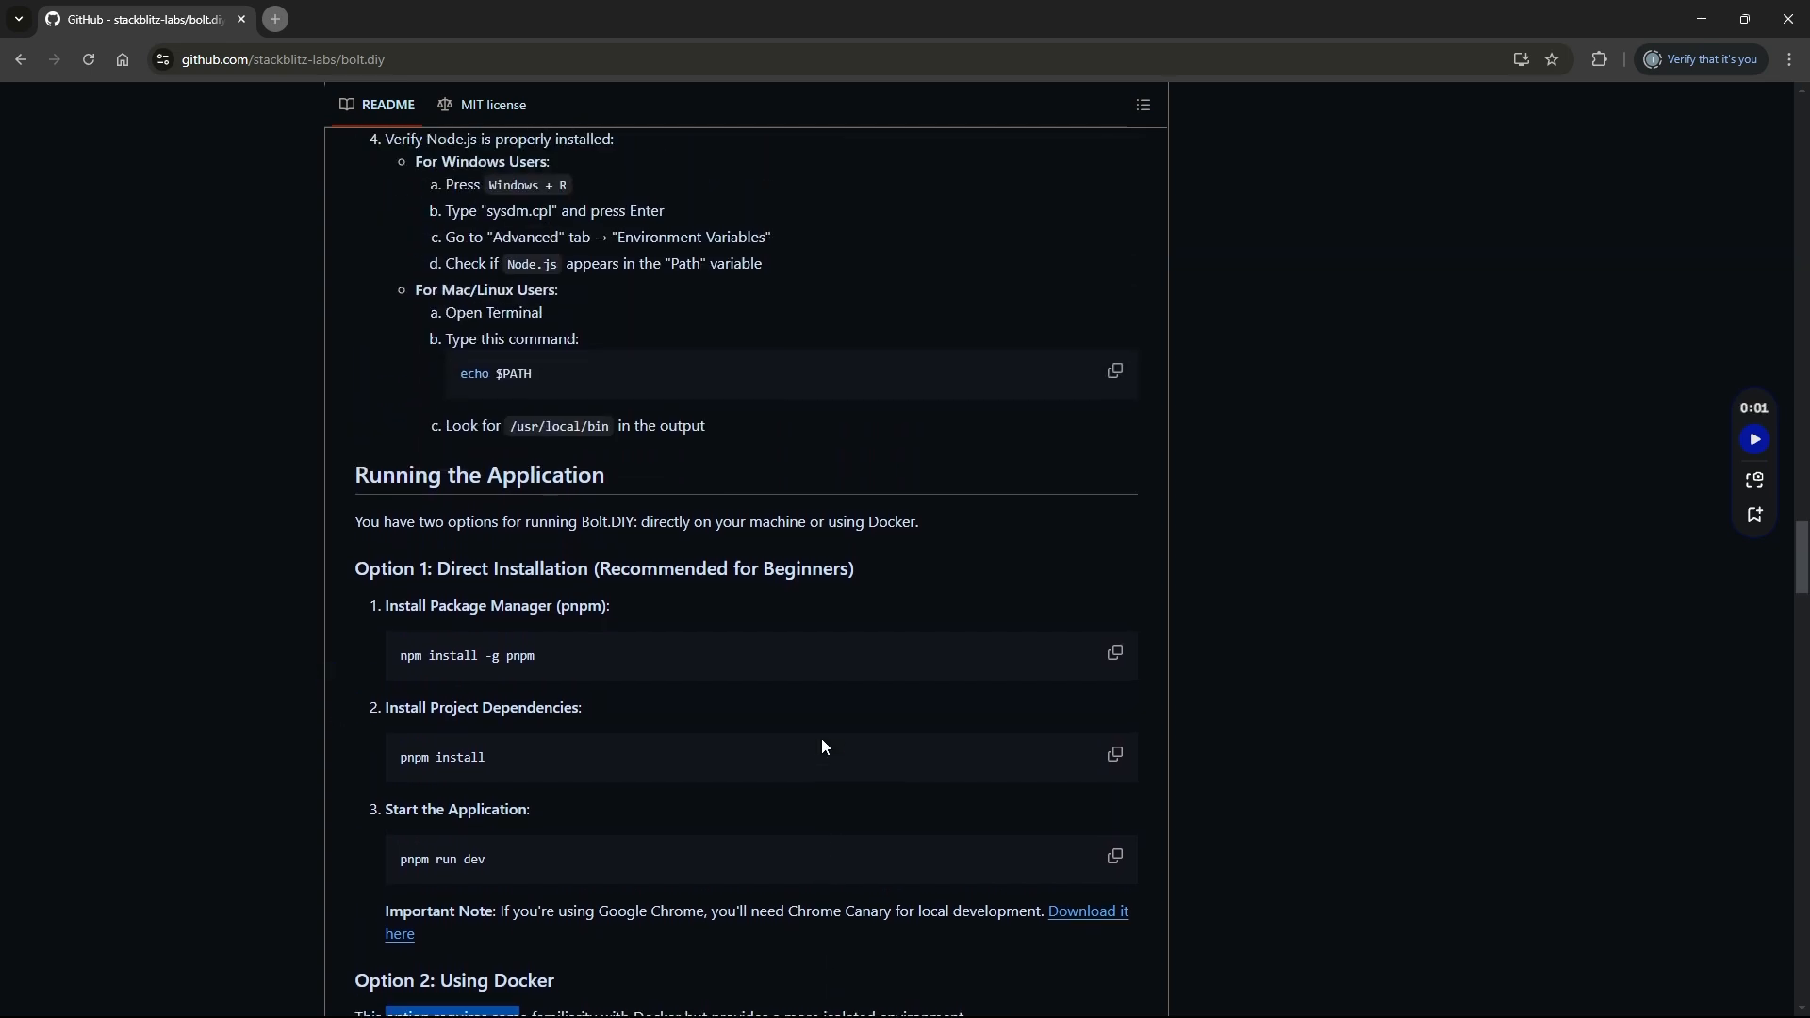
{"action": "scroll", "coordinate": [823, 738], "scroll_direction": "up", "scroll_amount": 8}
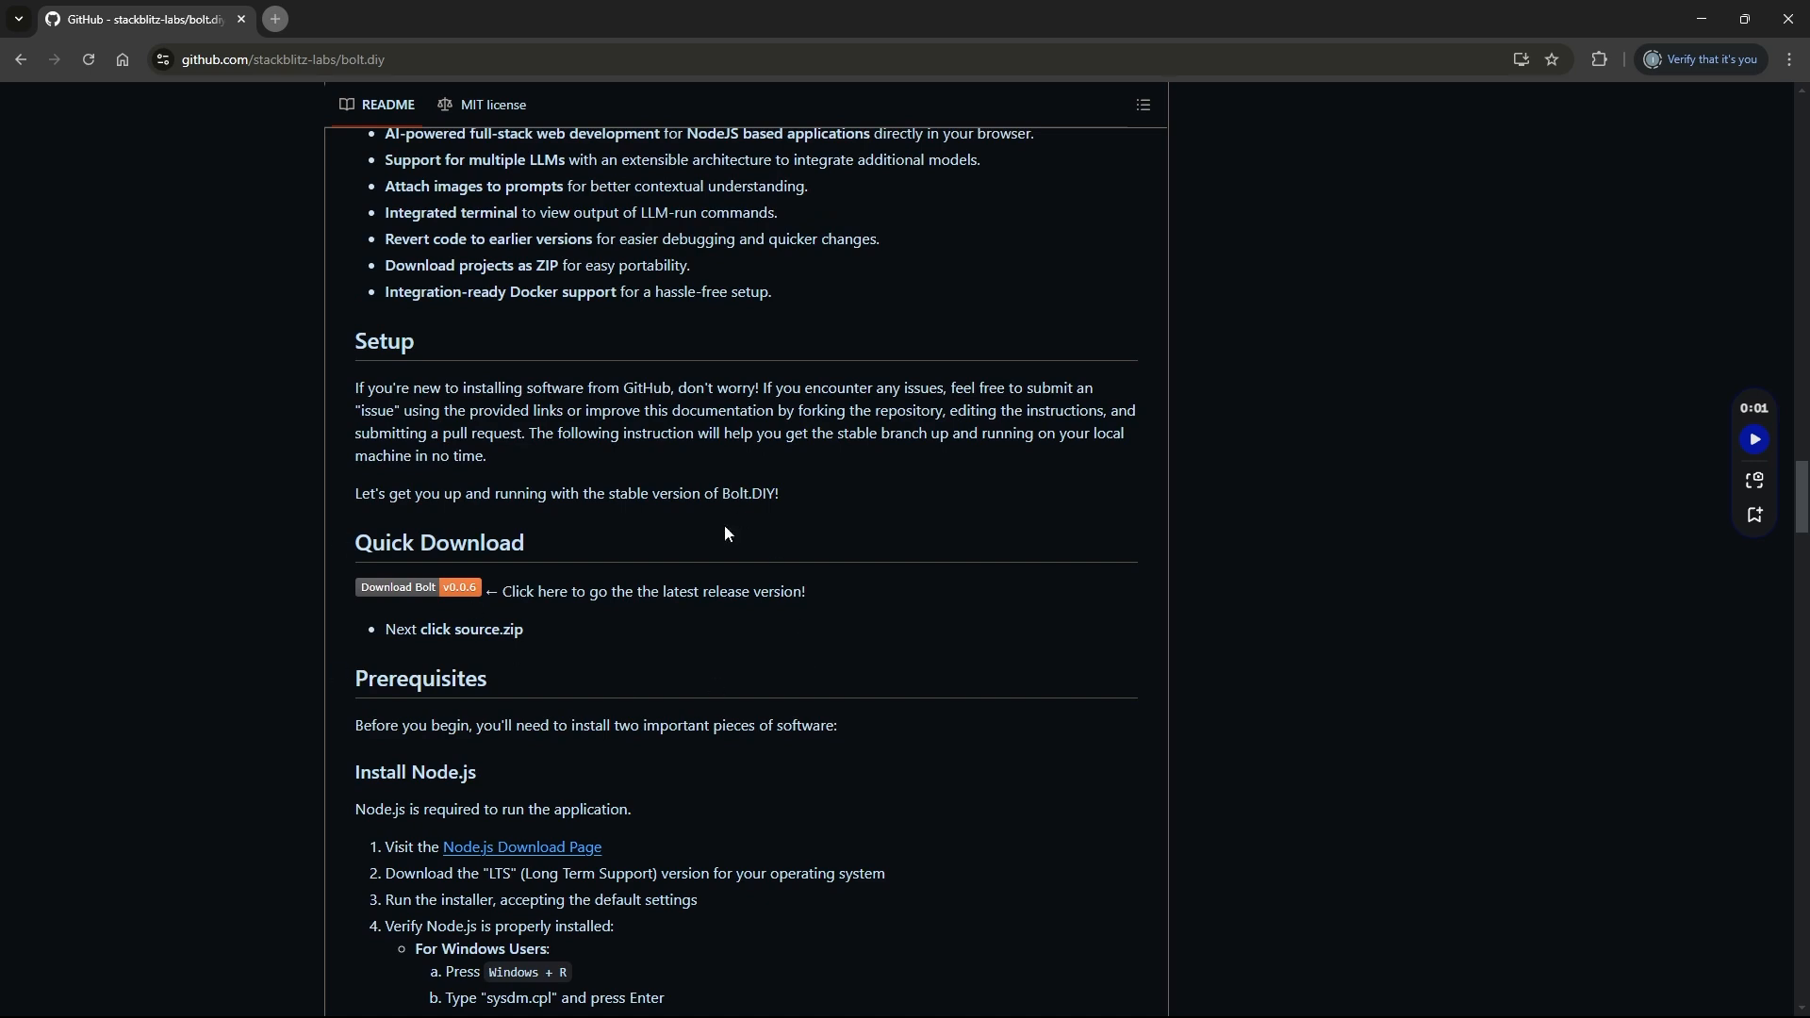
- Download the source code zip from the latest bolt.diy release, v0.0.6, linked under Quick Download
{"action": "left_click", "coordinate": [407, 592]}
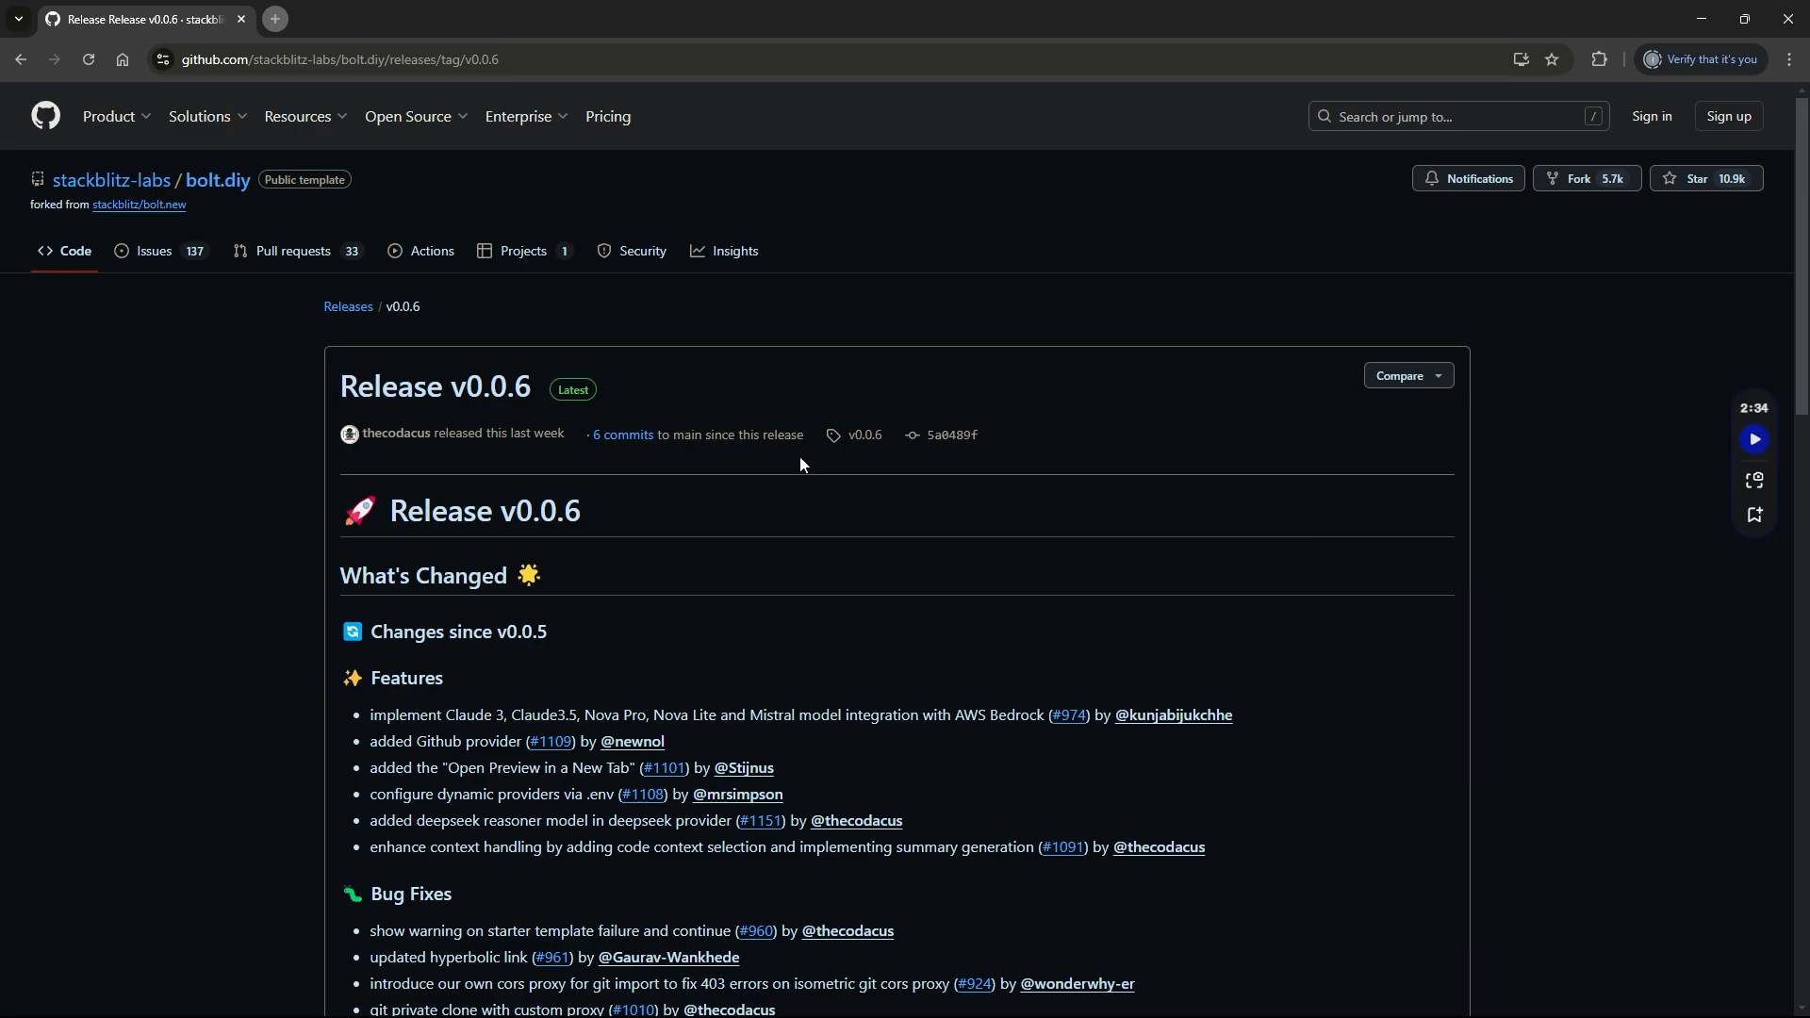
{"action": "middle_click", "coordinate": [1022, 328]}
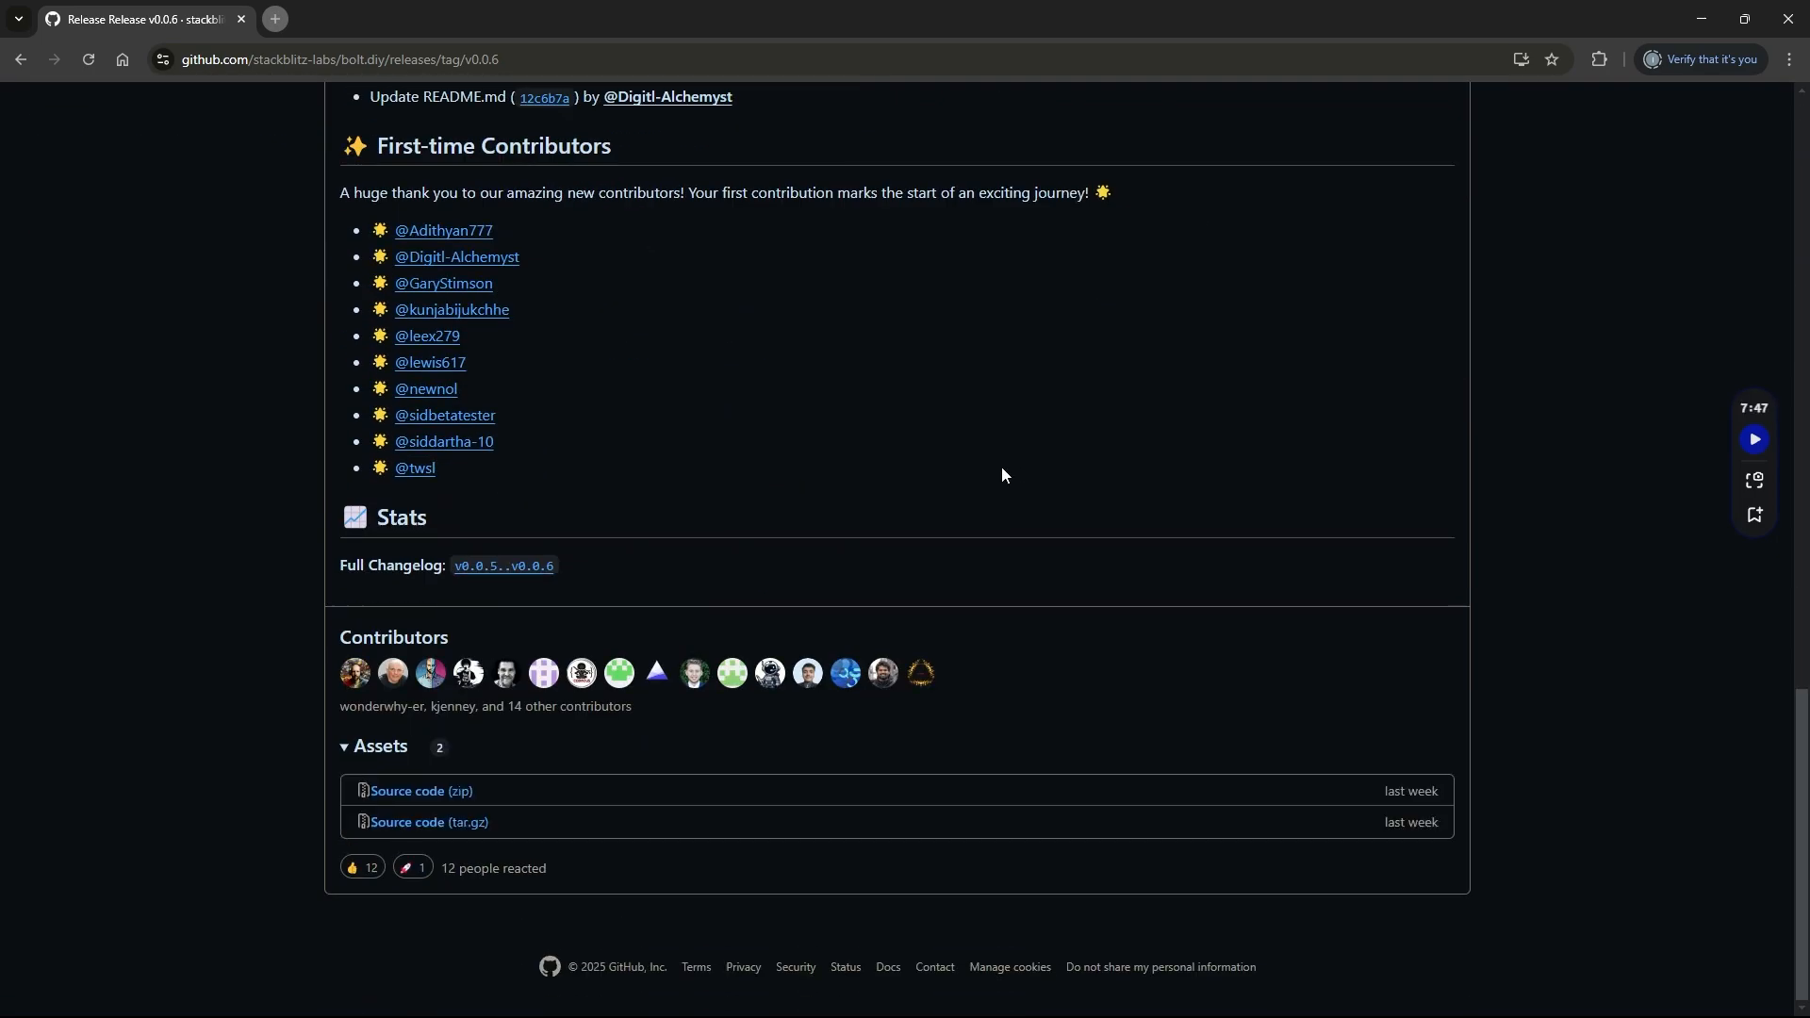
{"action": "left_click", "coordinate": [416, 800]}
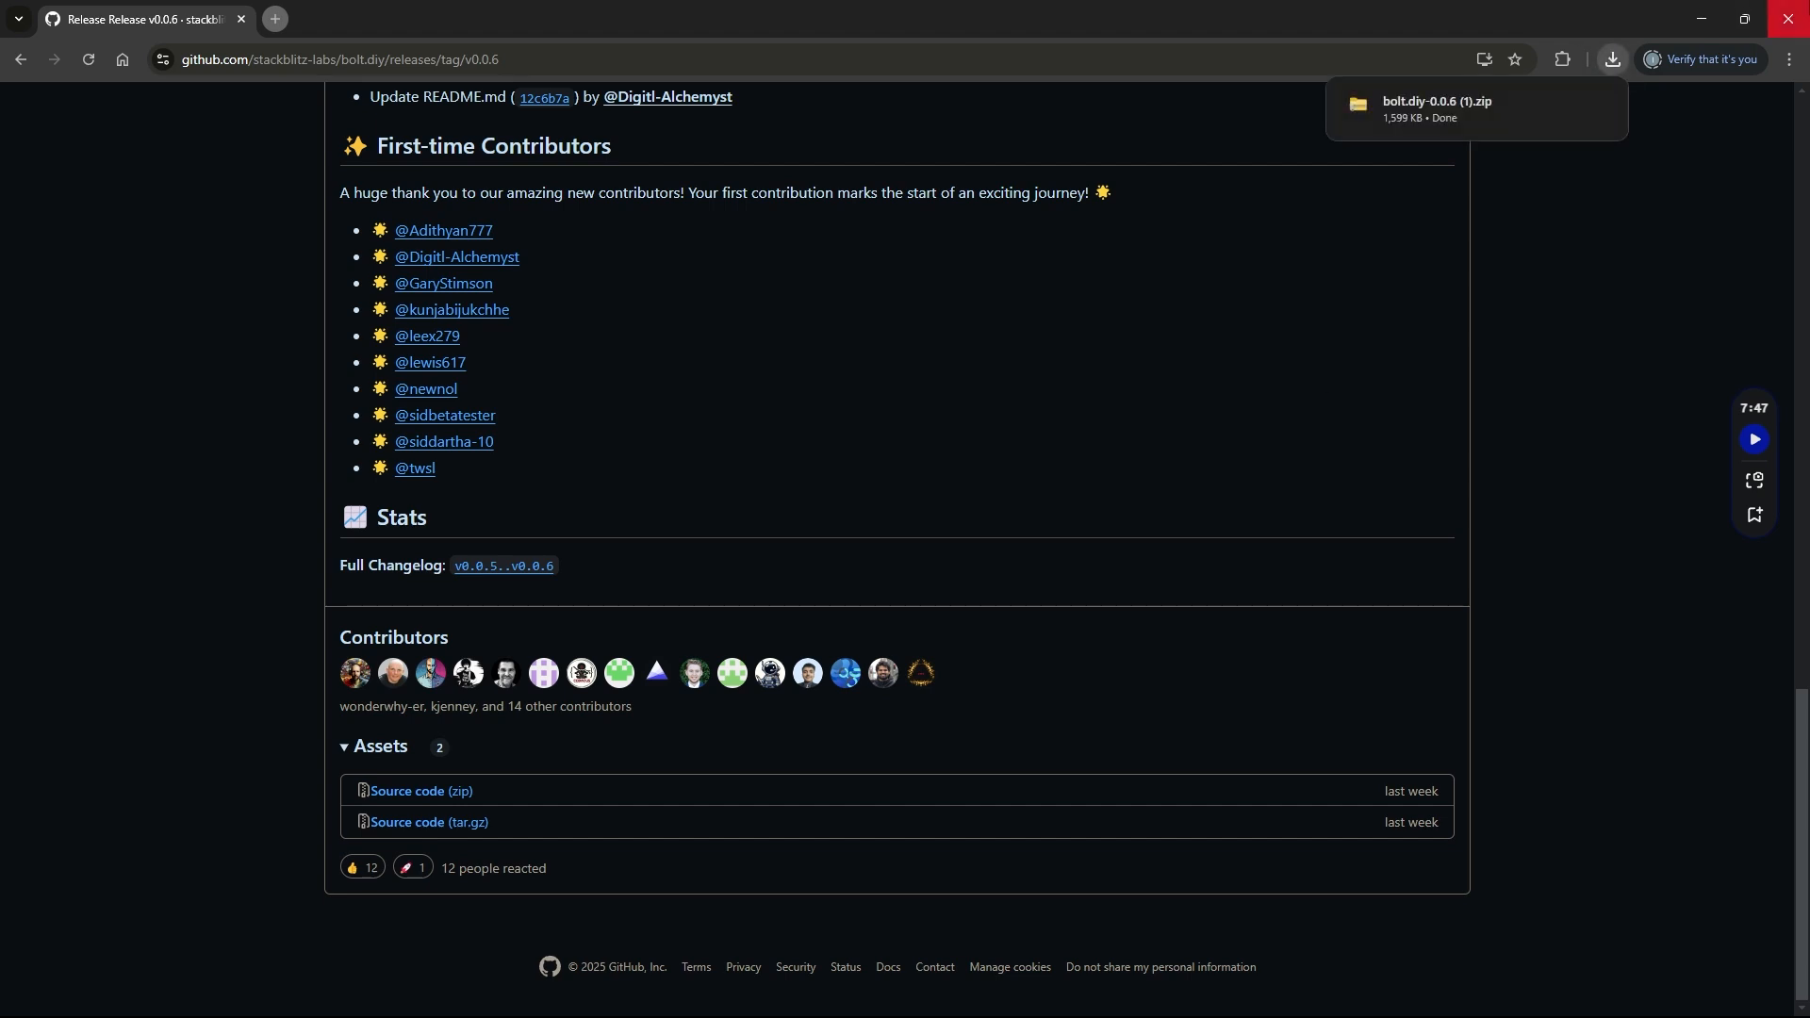
- Extract the downloaded zip to the bolt.diy-0.0.6 (1) folder in Downloads and look through the bolt.diy-0.0.6 folder inside it
{"action": "left_click", "coordinate": [1567, 107]}
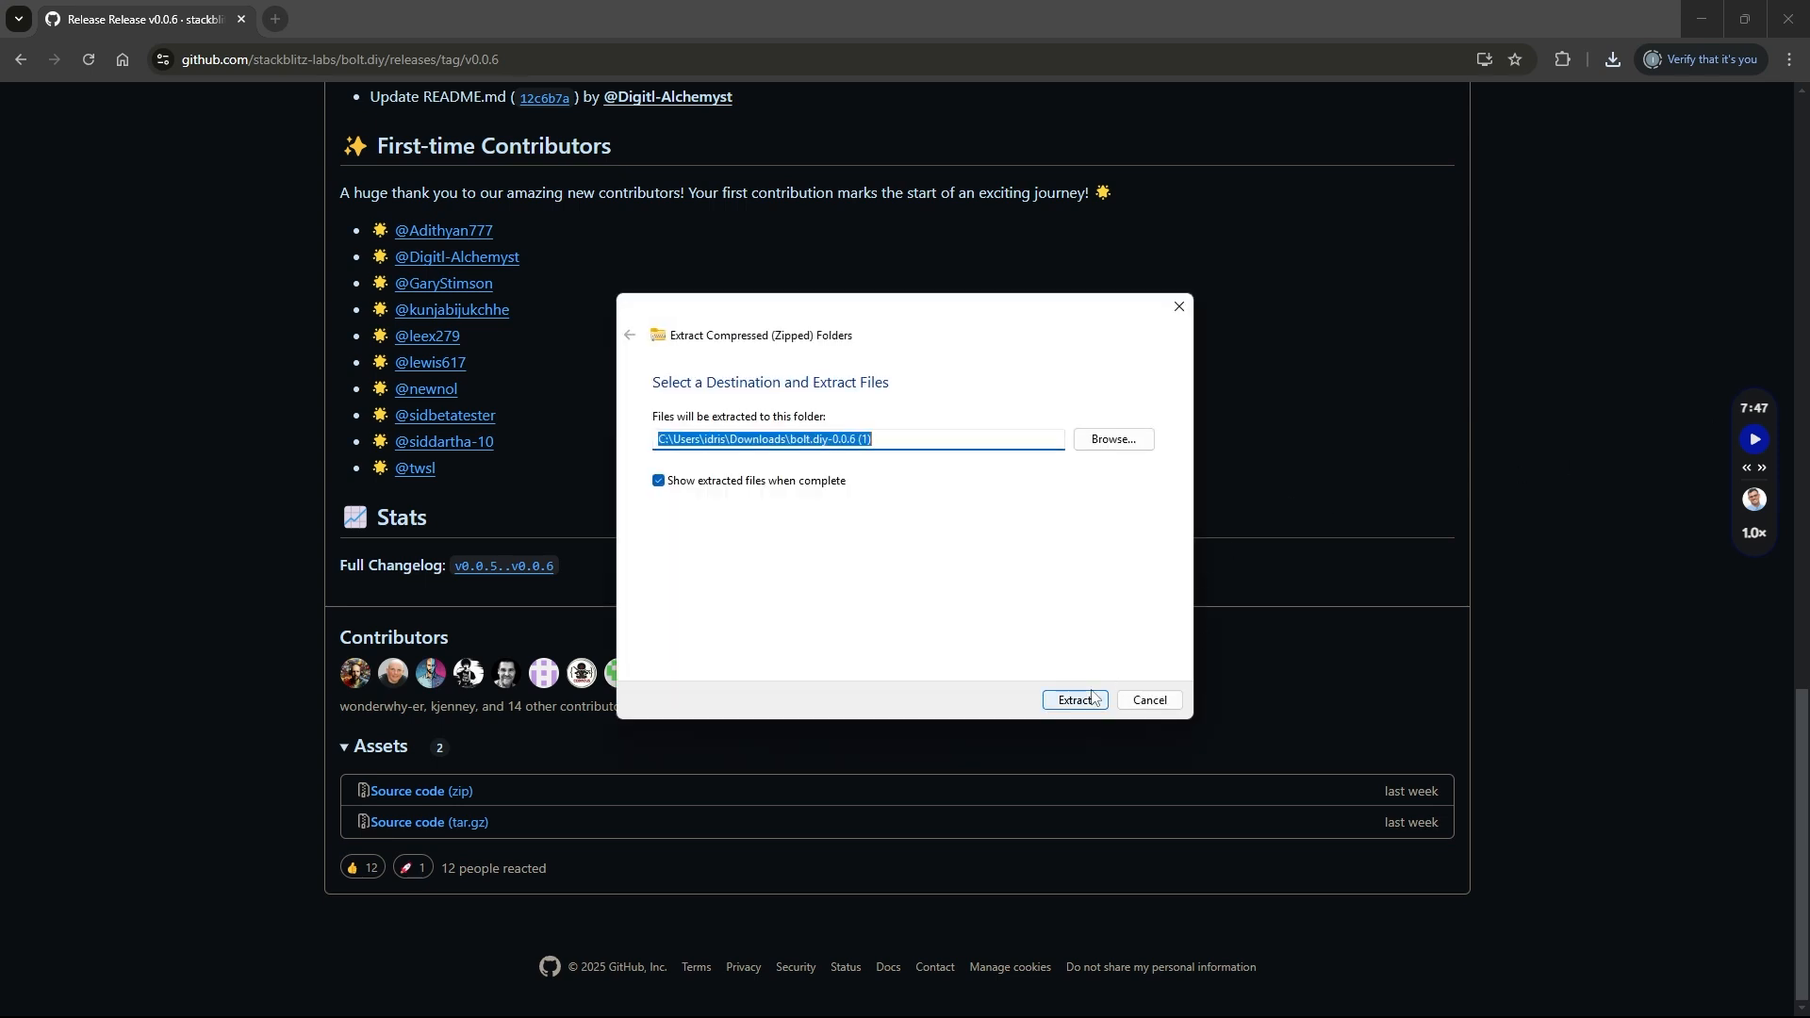
{"action": "left_click", "coordinate": [1089, 700]}
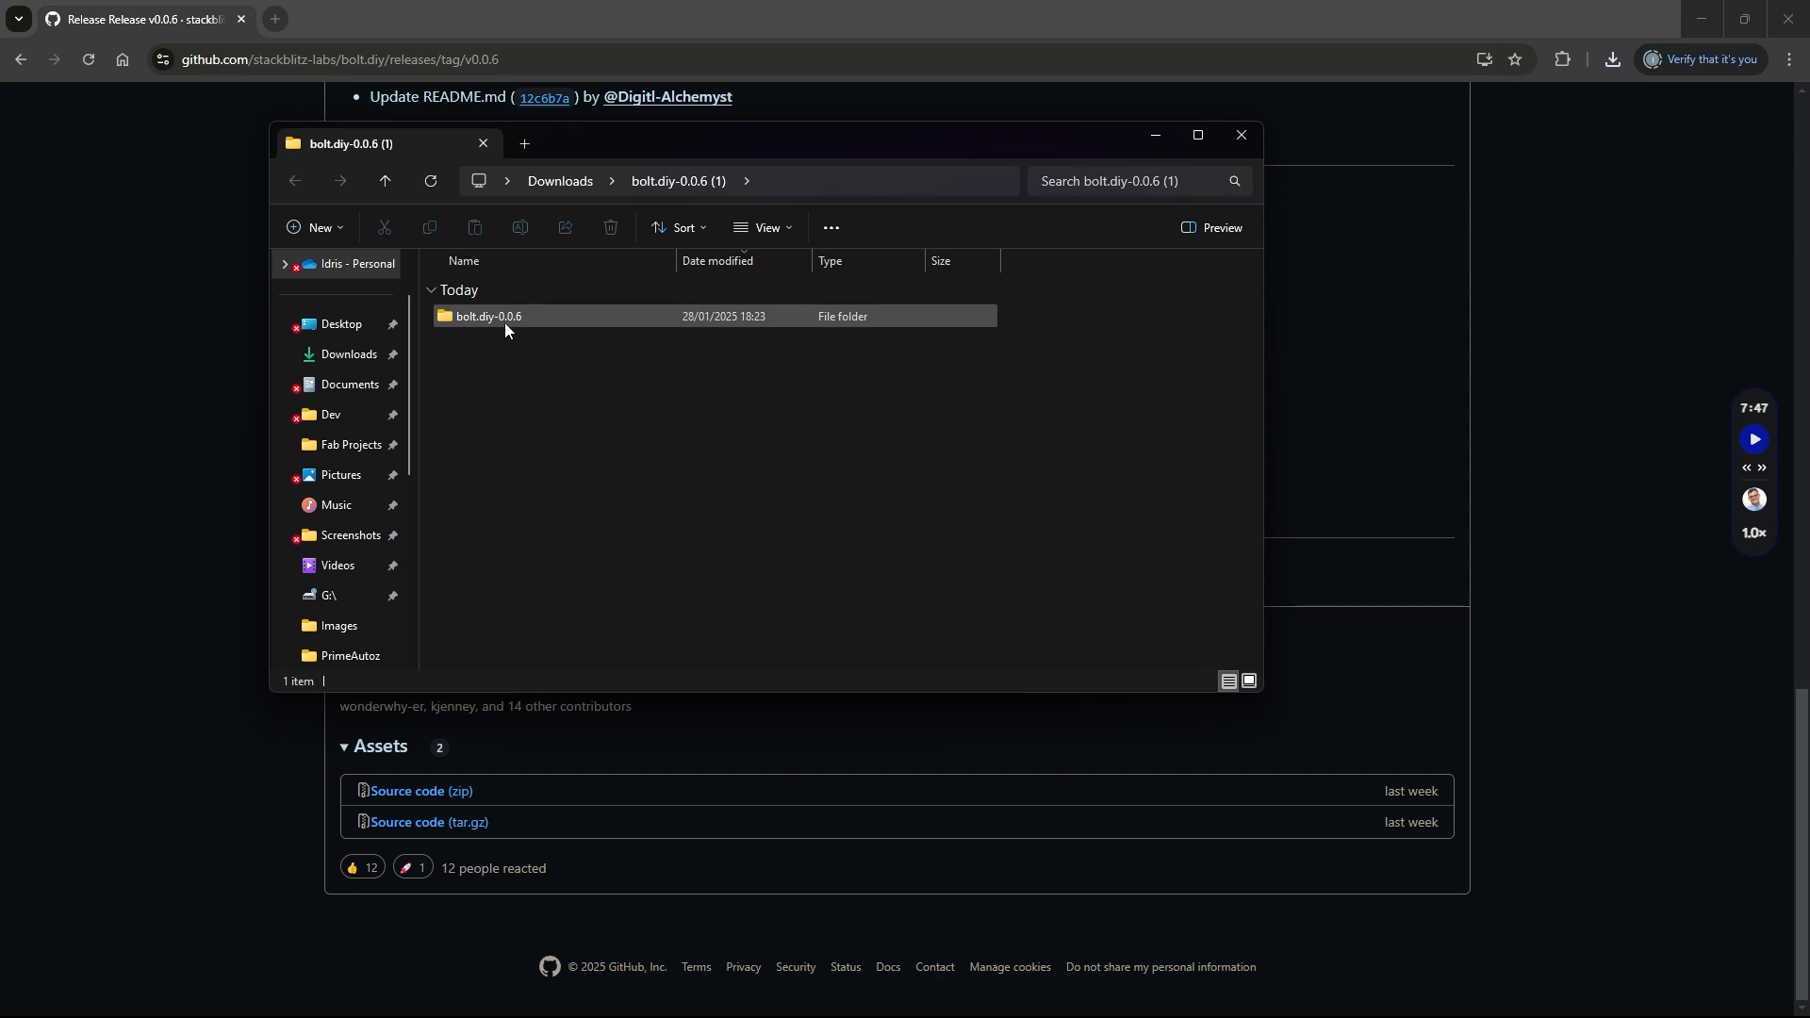
{"action": "double_click", "coordinate": [491, 323]}
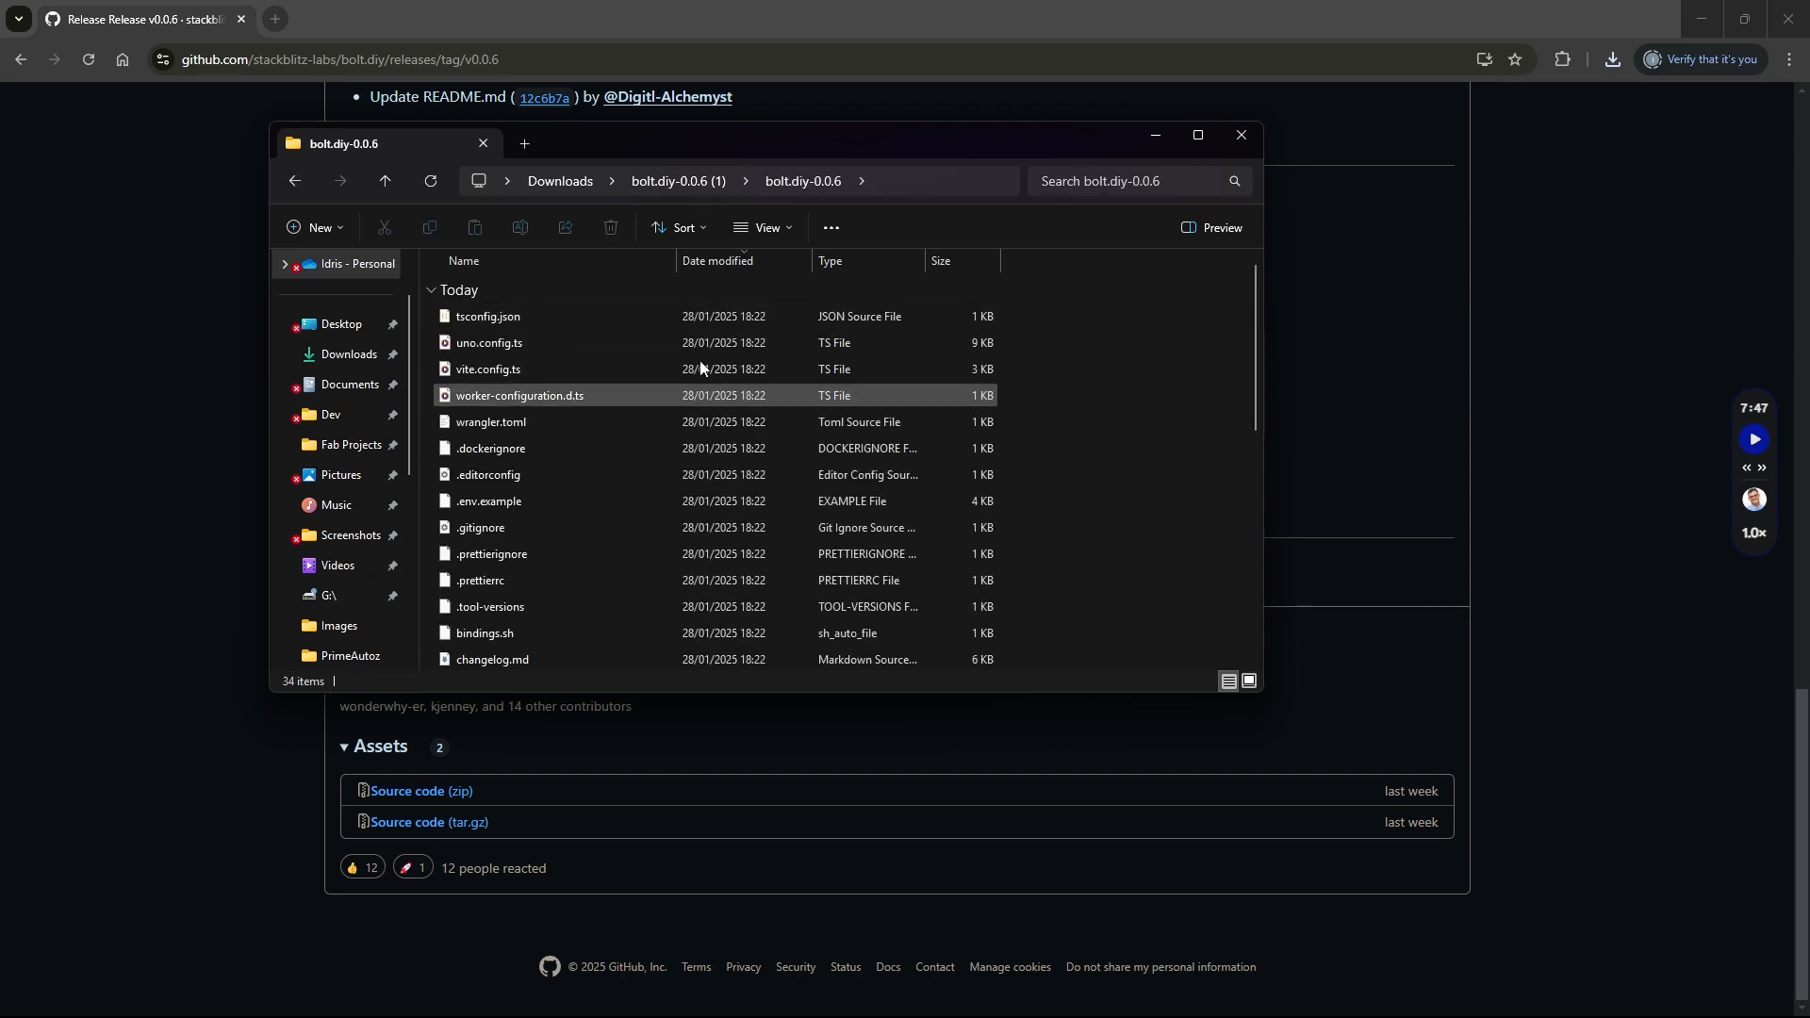
{"action": "scroll", "coordinate": [980, 472], "scroll_direction": "down", "scroll_amount": 7}
{"action": "scroll", "coordinate": [973, 479], "scroll_direction": "up", "scroll_amount": 6}
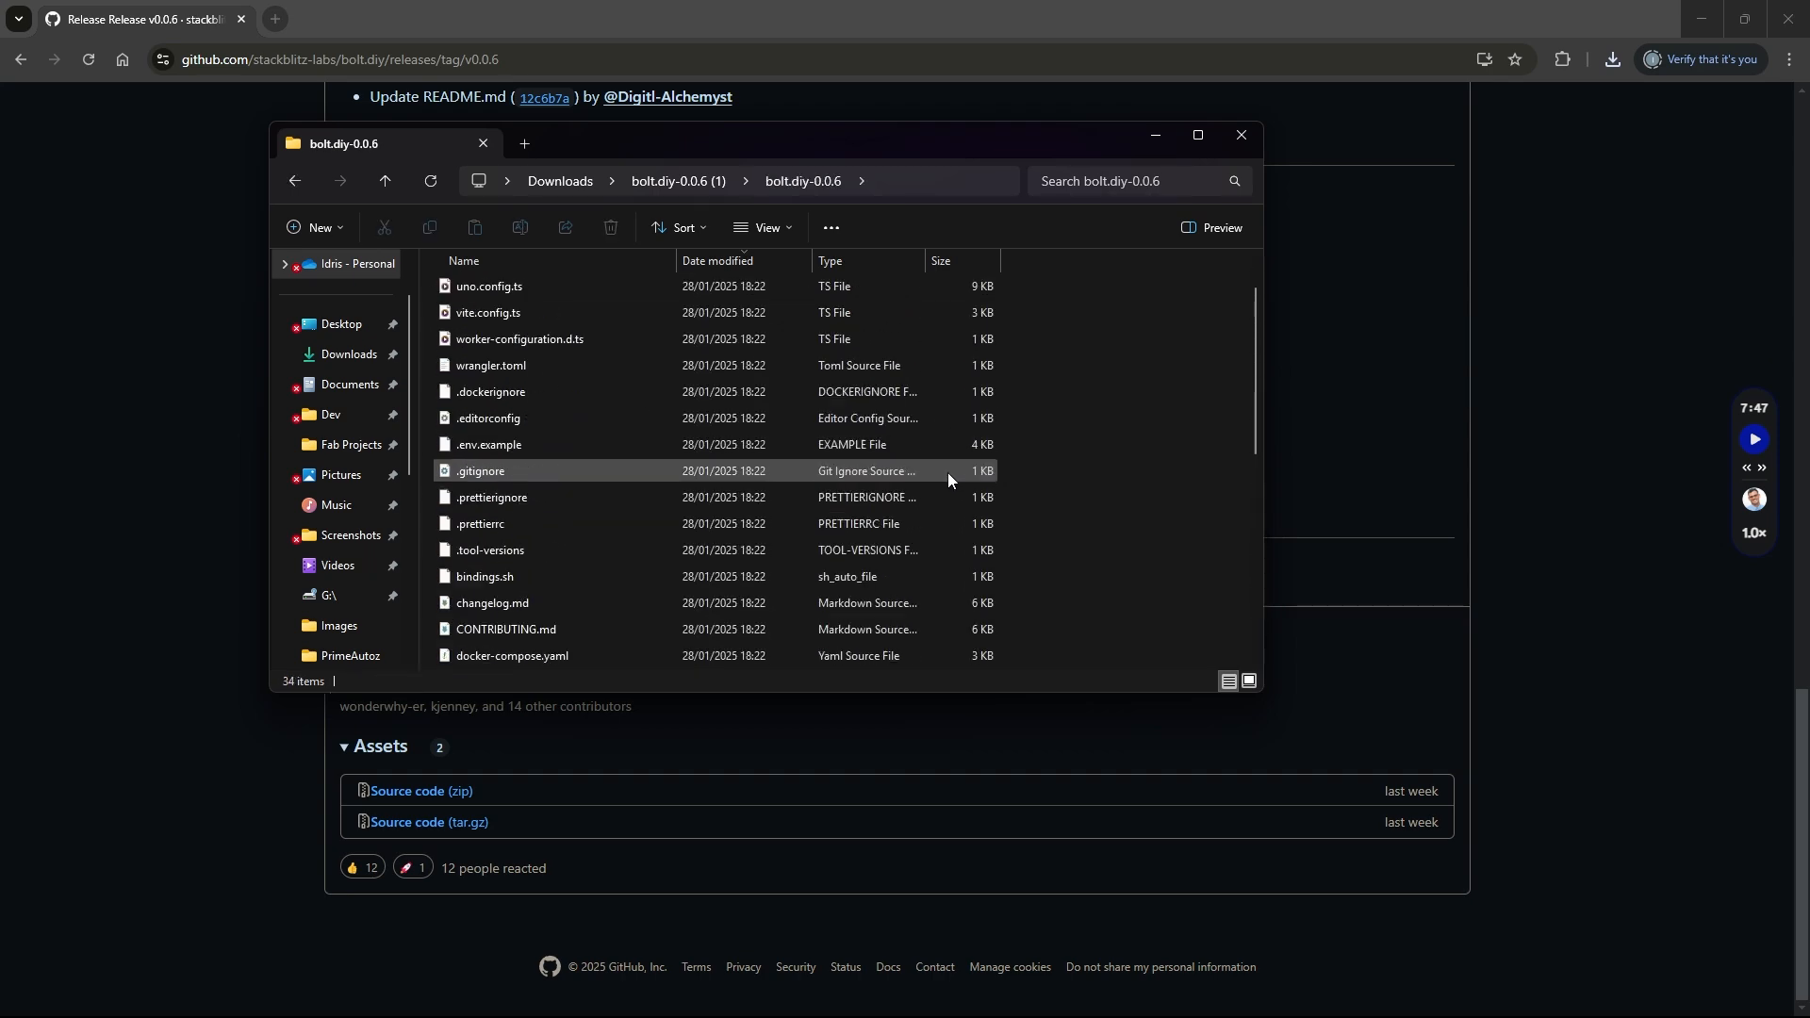
{"action": "scroll", "coordinate": [947, 479], "scroll_direction": "up", "scroll_amount": 1}
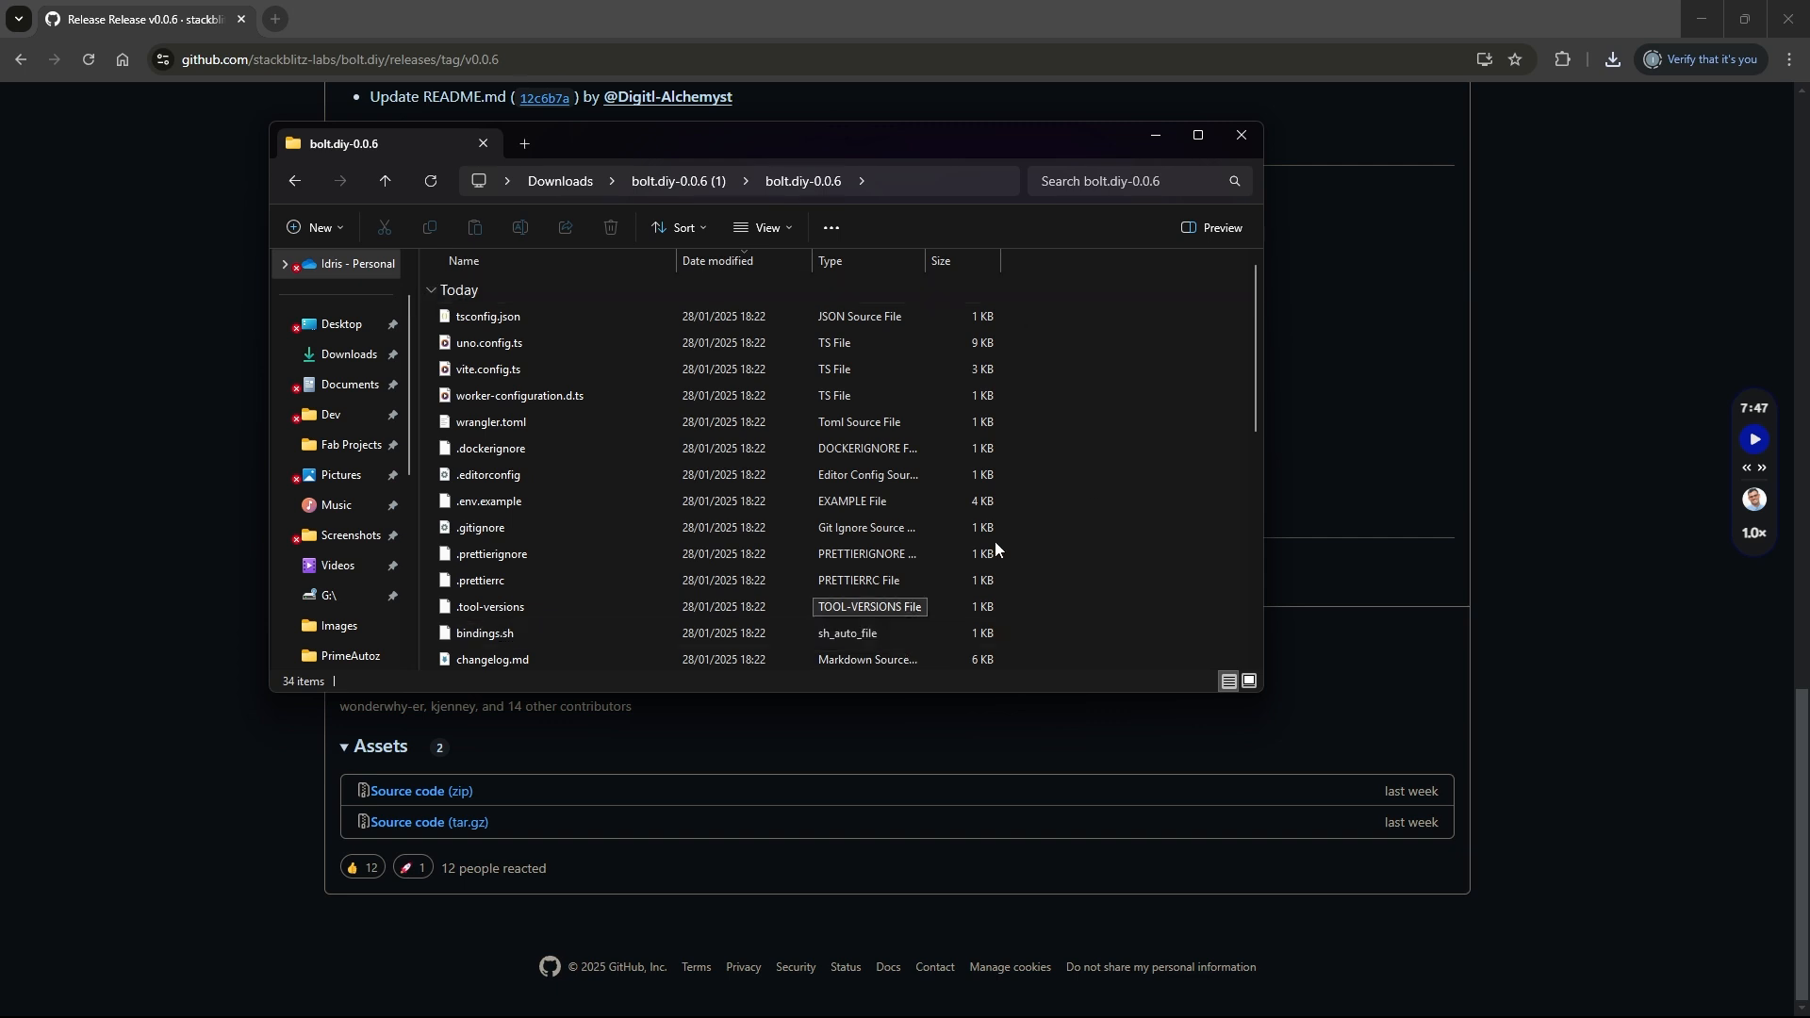
- Open a terminal in the extracted bolt.diy-0.0.6 folder
{"action": "right_click", "coordinate": [1074, 309]}
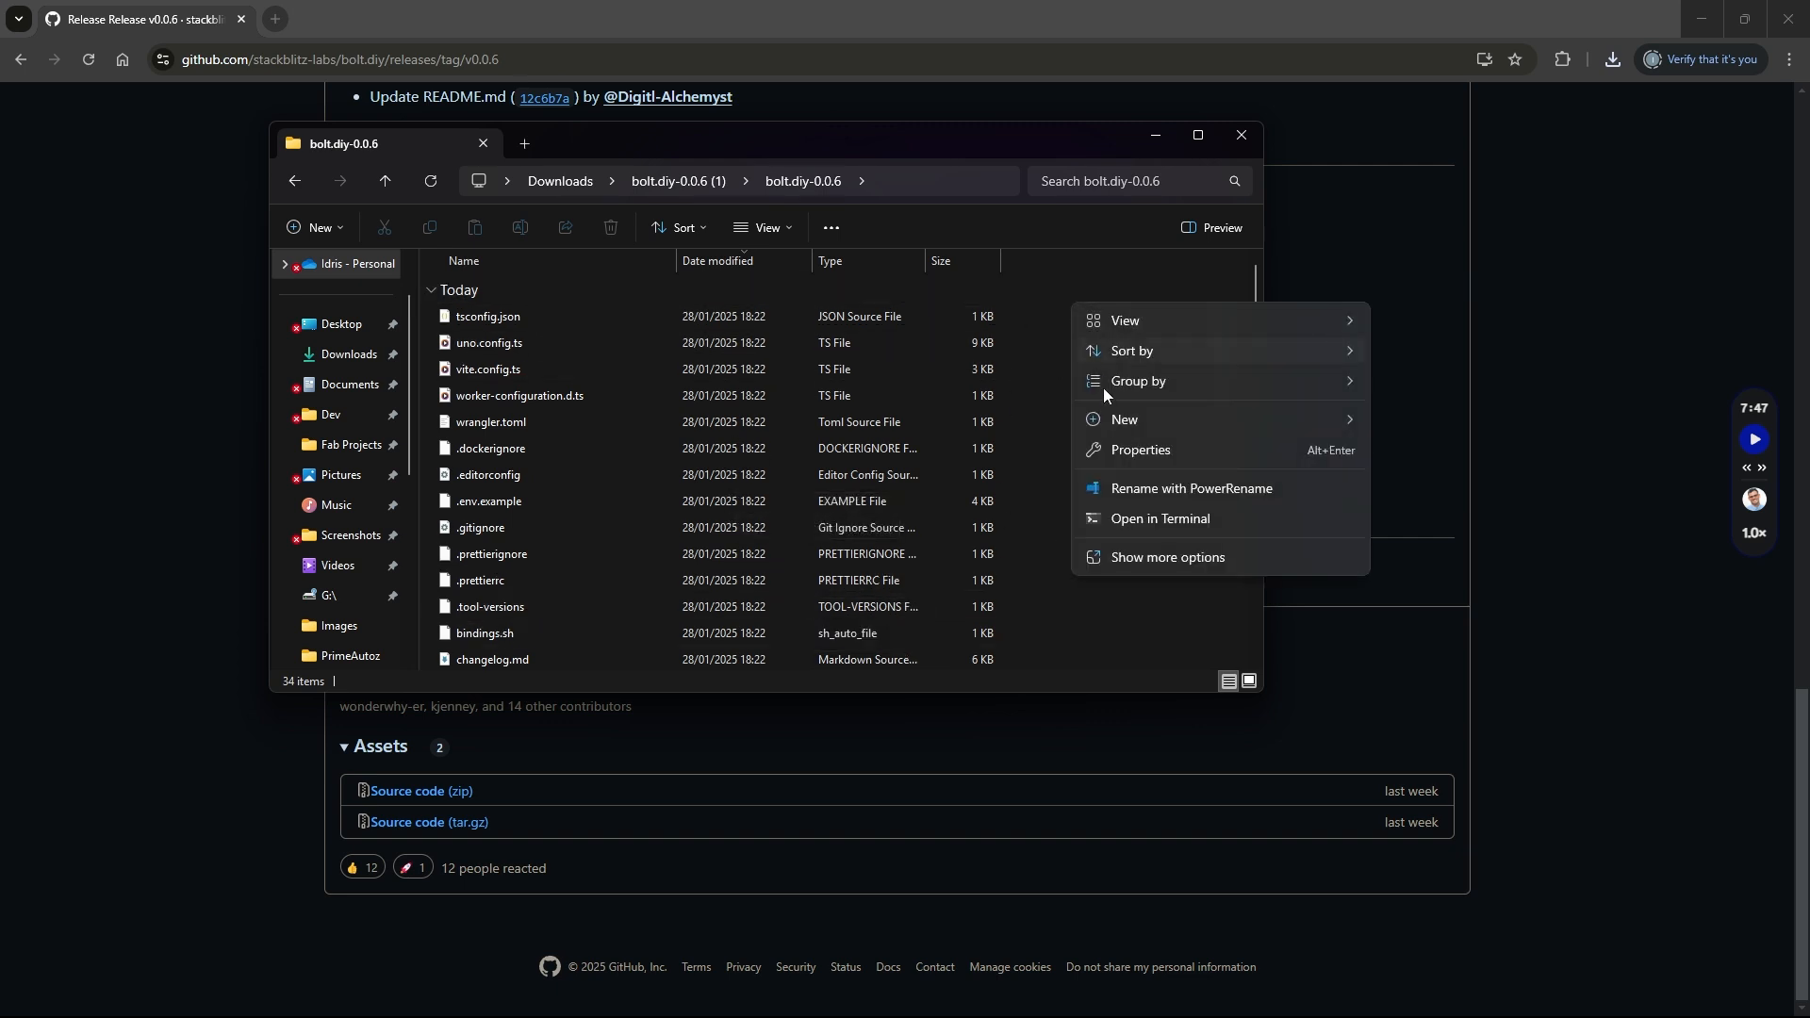
{"action": "left_click", "coordinate": [1130, 521]}
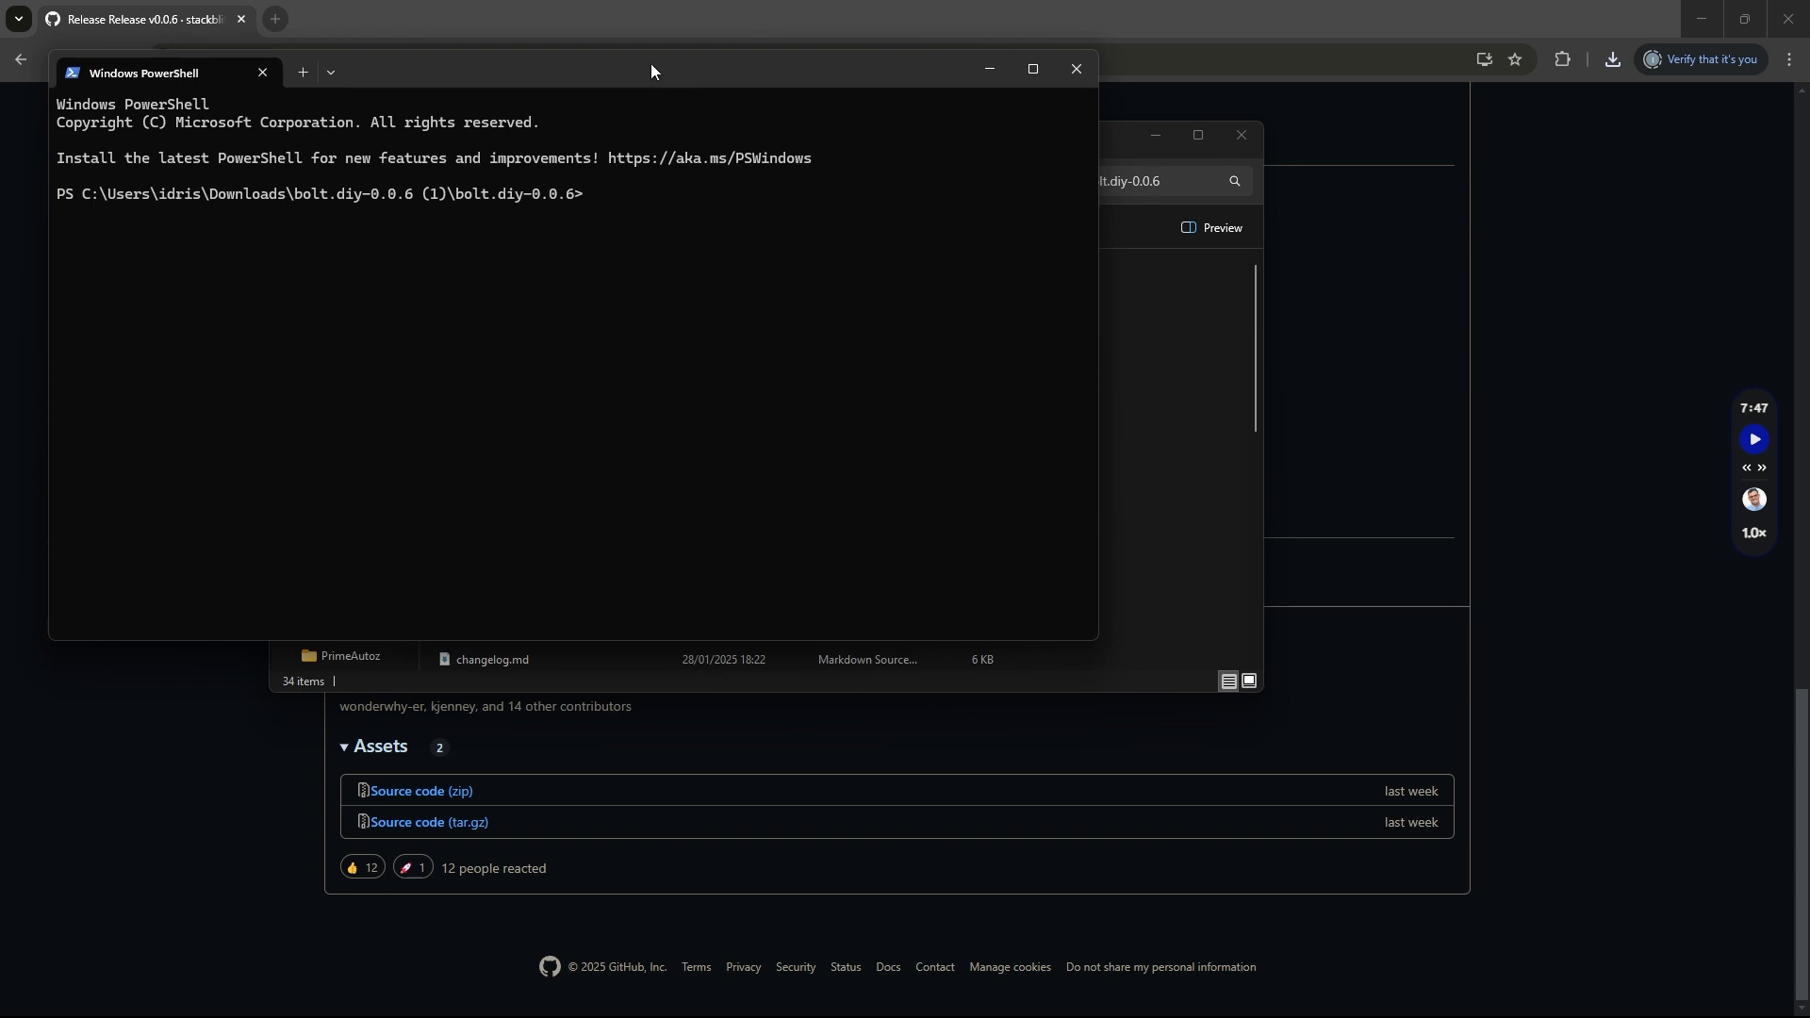
{"action": "left_click_drag", "start_coordinate": [651, 65], "coordinate": [854, 162]}
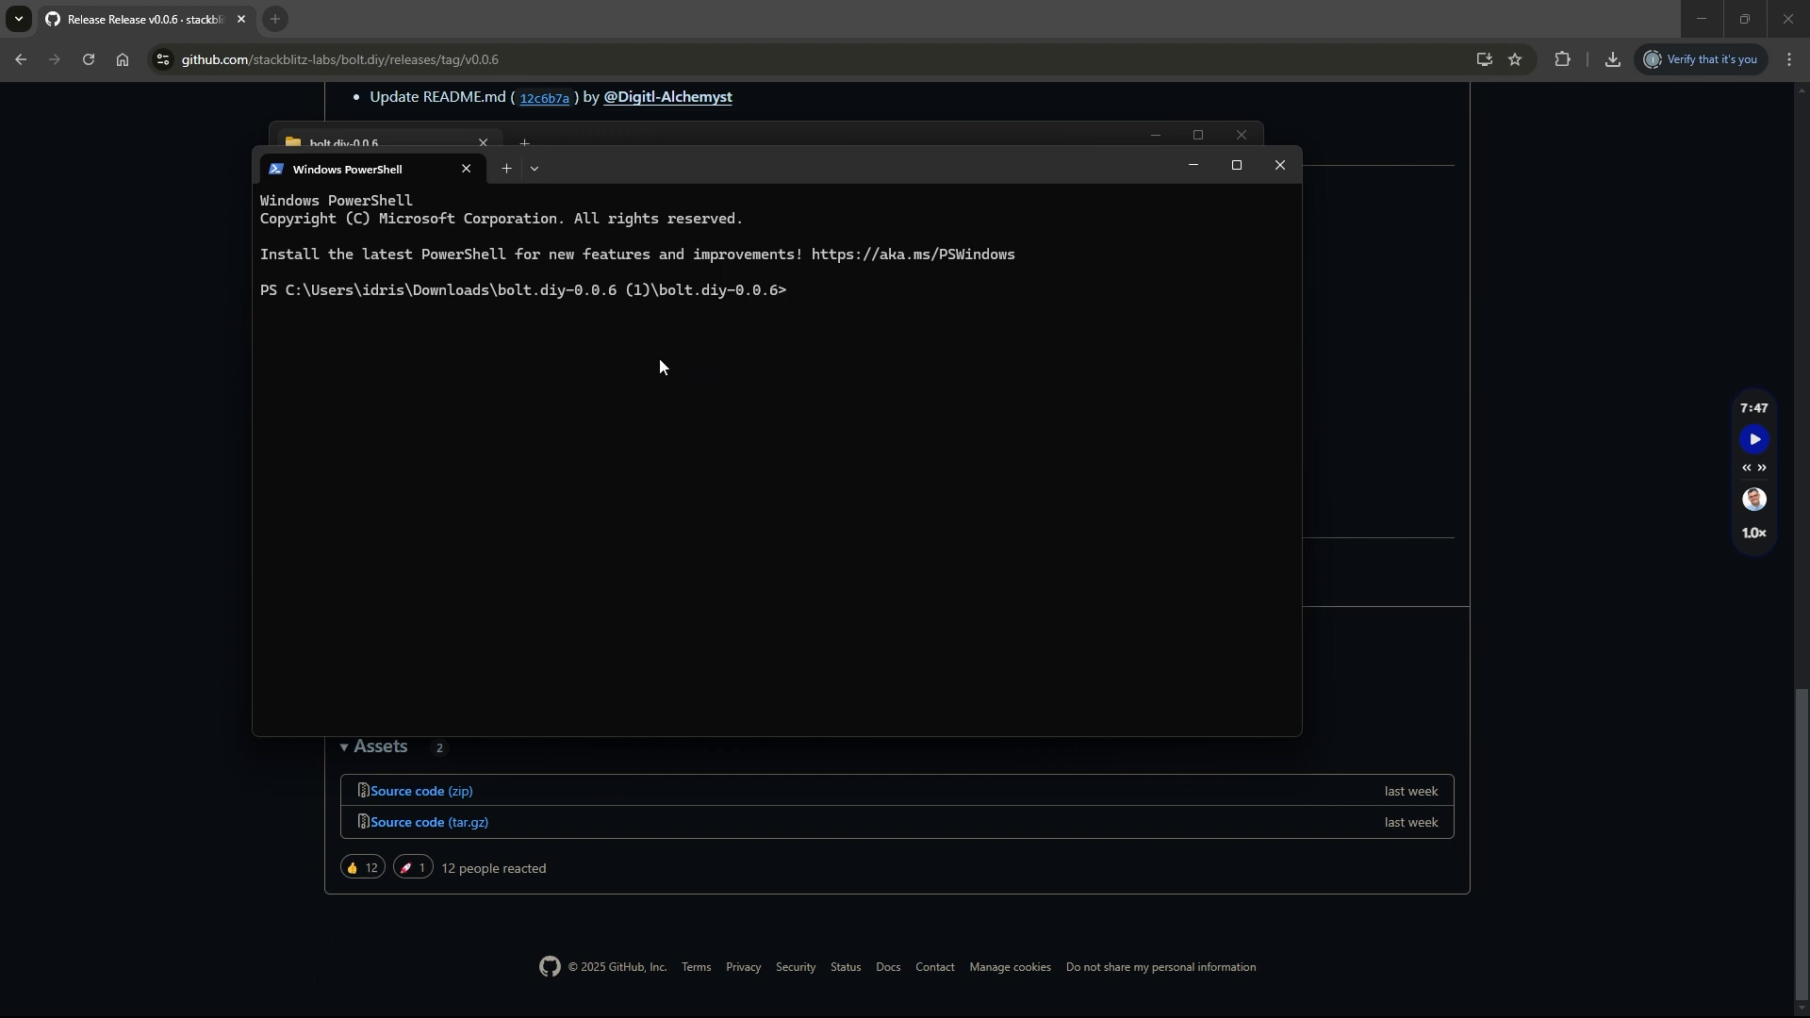
- Launch a separate Command Prompt with cmd and place its window so the PowerShell path stays visible
{"action": "key", "text": "super+r"}
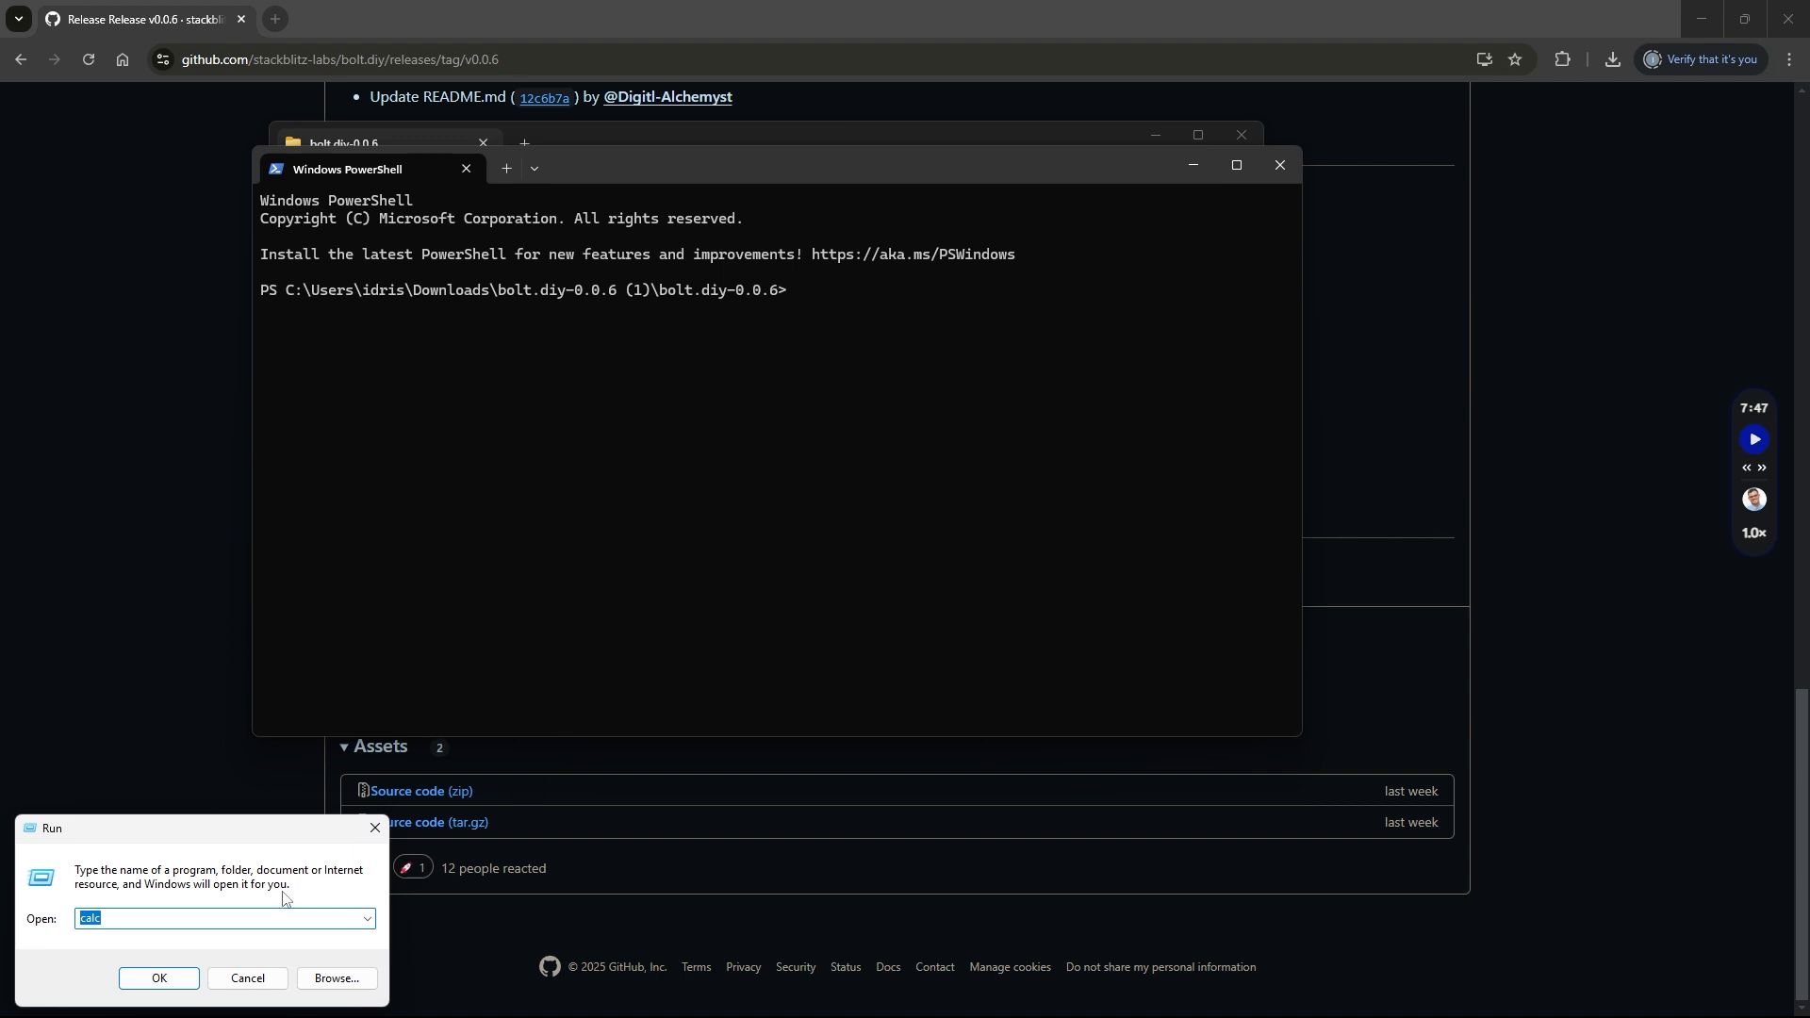
{"action": "type", "text": "cmd"}
{"action": "key", "text": "Return"}
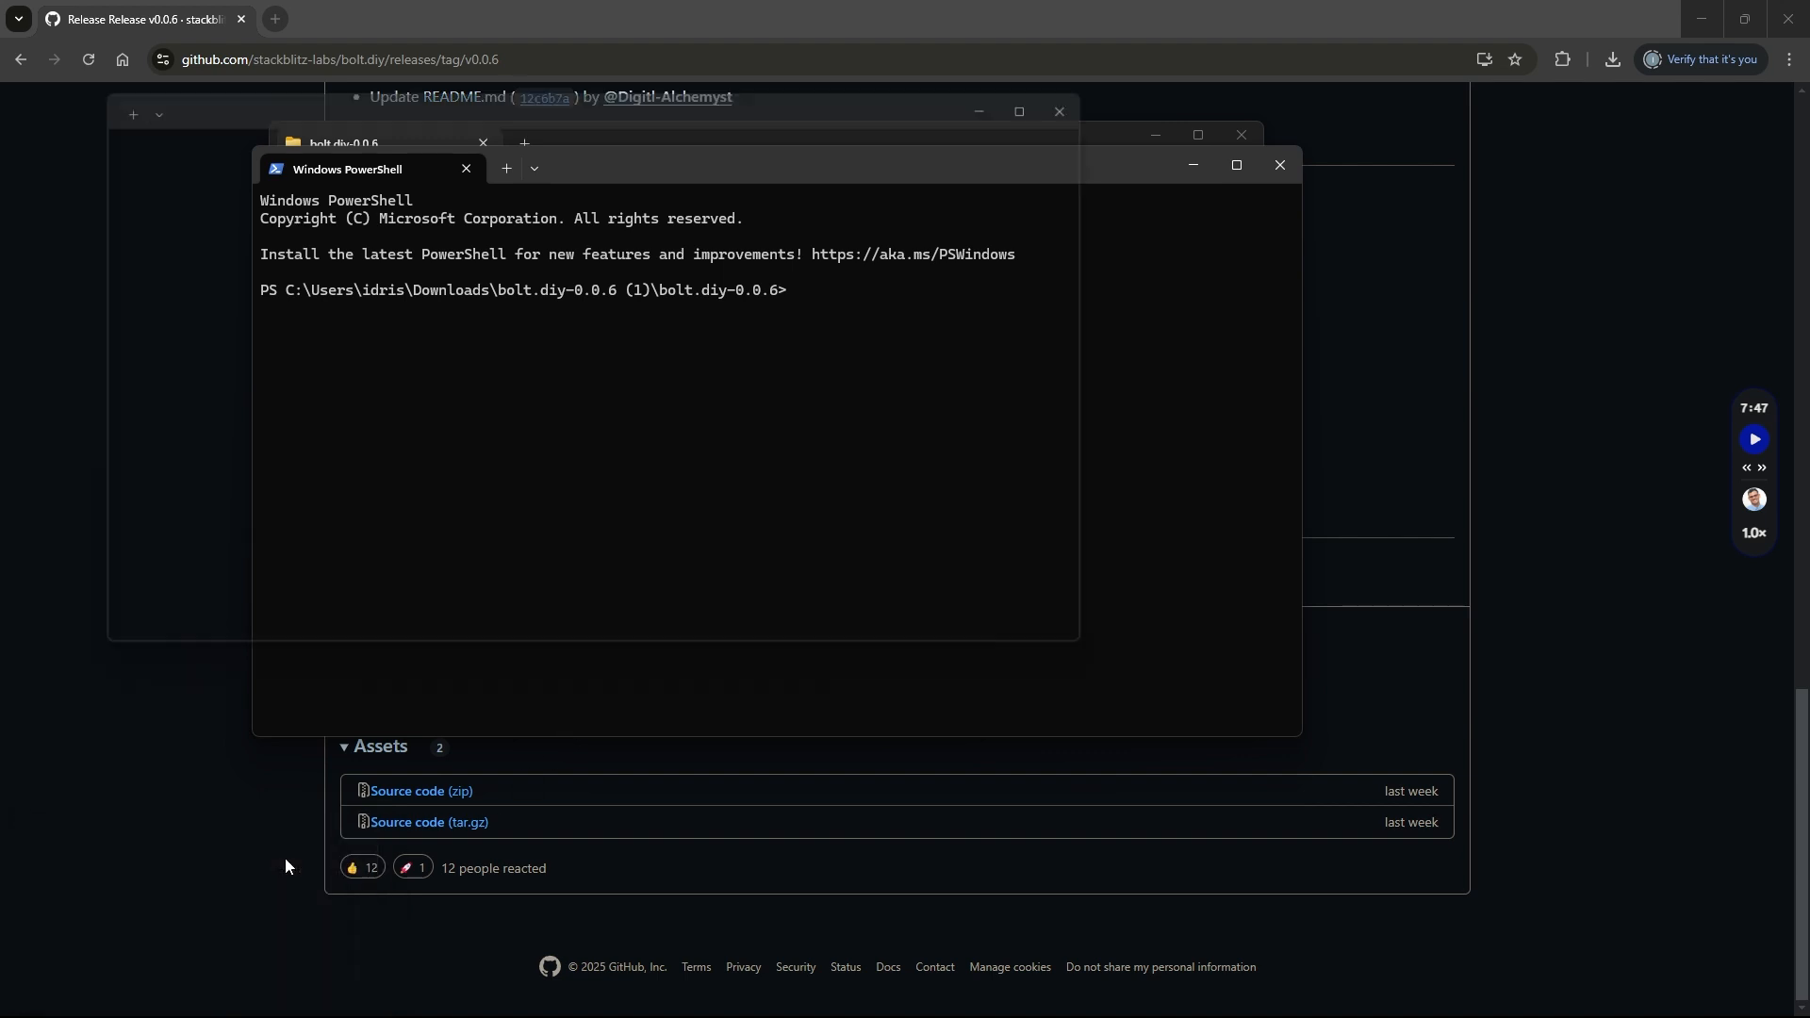
{"action": "left_click_drag", "start_coordinate": [466, 95], "coordinate": [878, 350]}
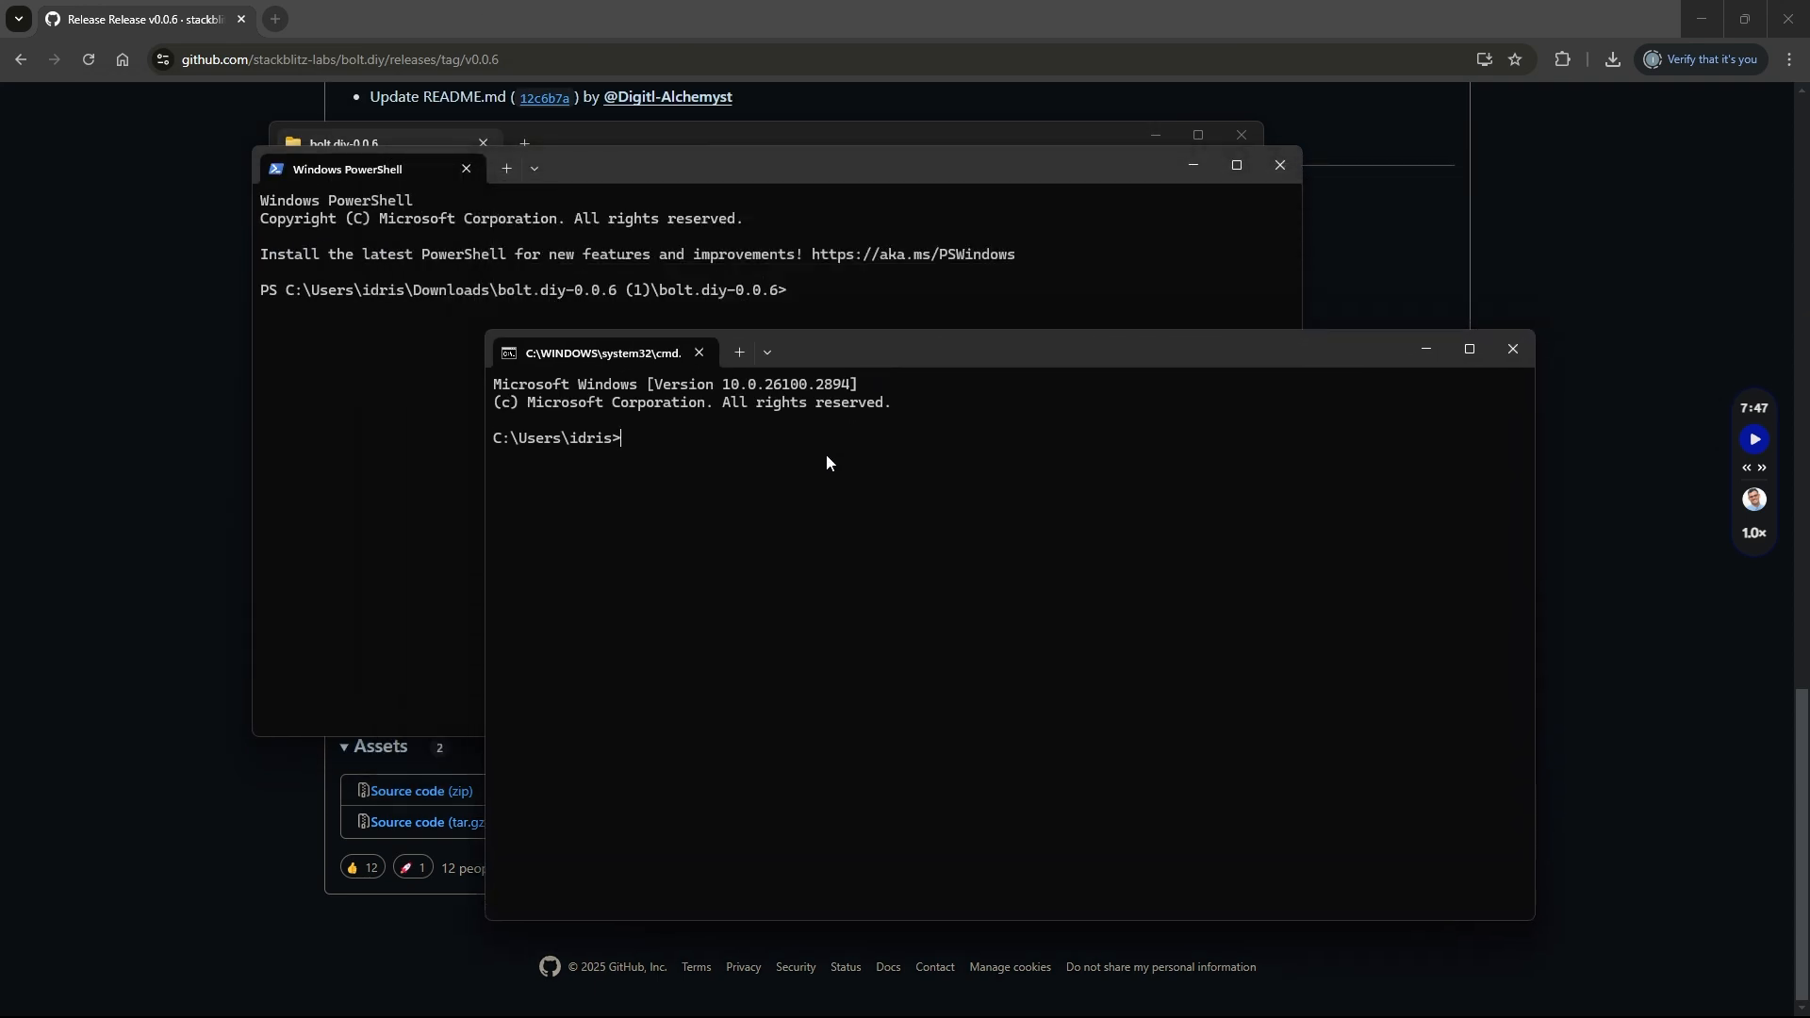
- Change the Command Prompt's directory to the extracted bolt.diy-0.0.6 folder with cd and the path copied from PowerShell, and close that window
{"action": "left_click_drag", "start_coordinate": [786, 293], "coordinate": [295, 303]}
{"action": "key", "text": "ctrl+c"}
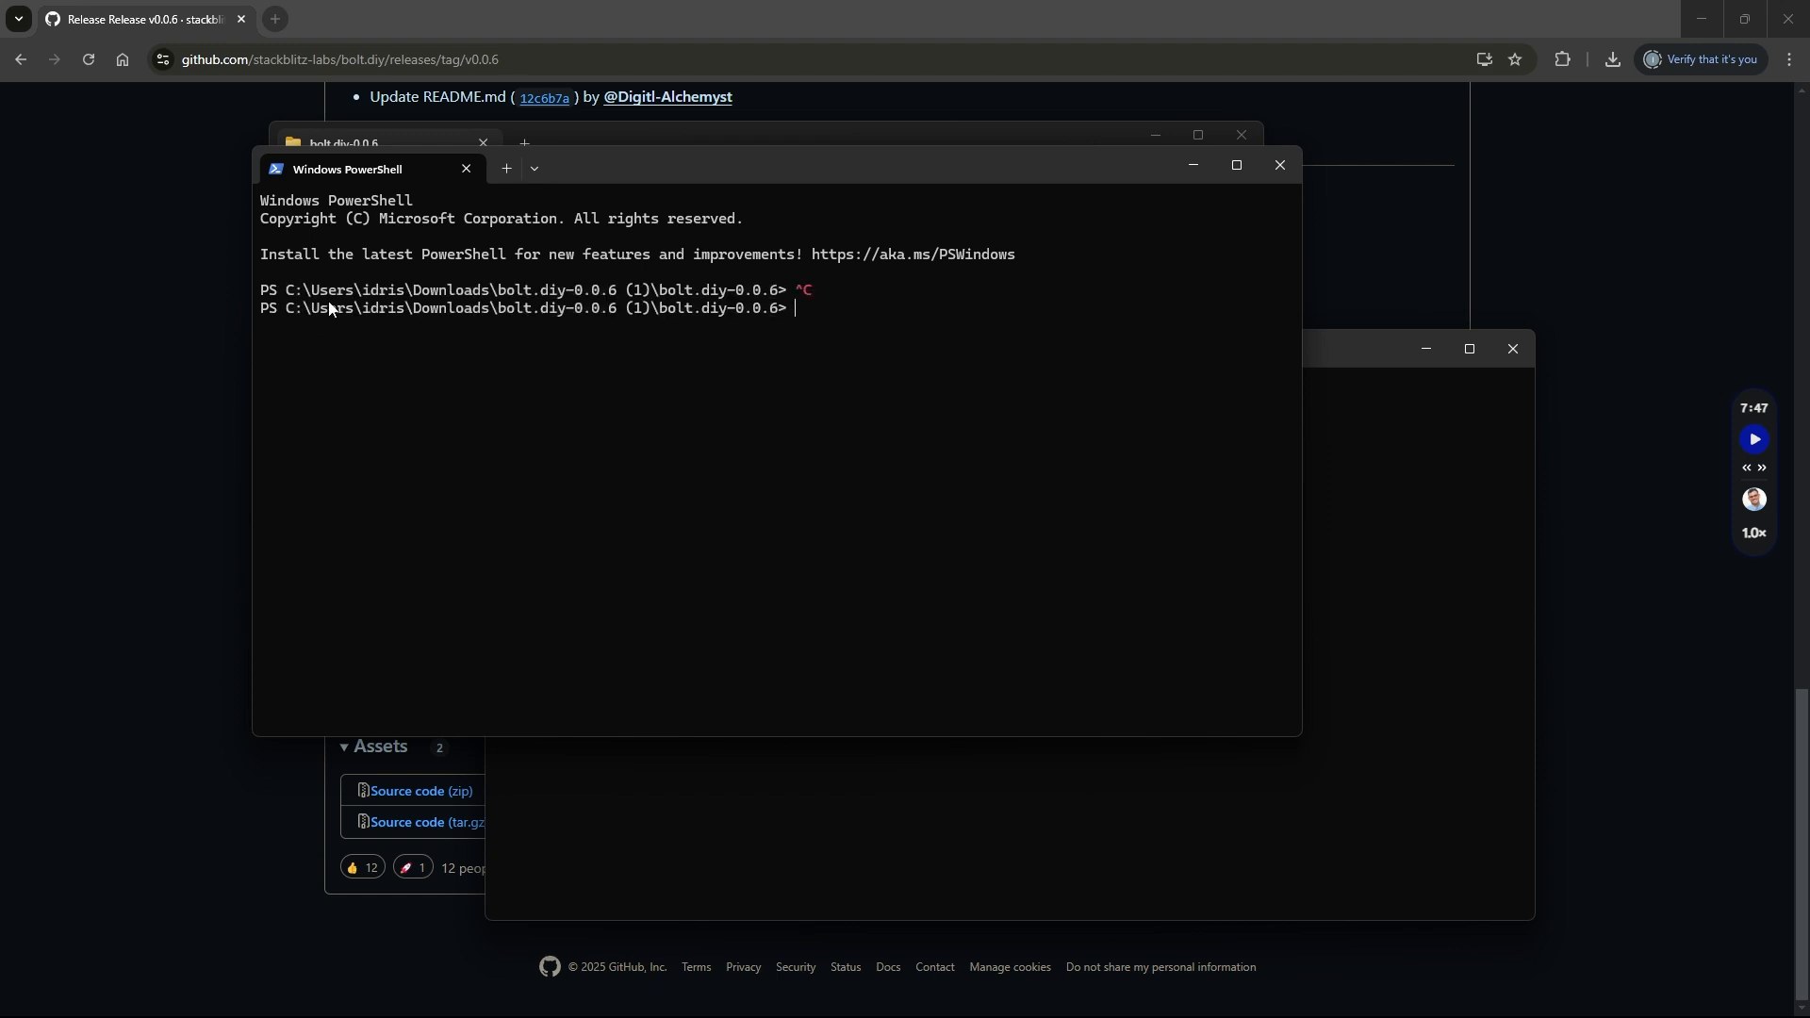
{"action": "left_click", "coordinate": [1332, 708]}
{"action": "type", "text": "cd"}
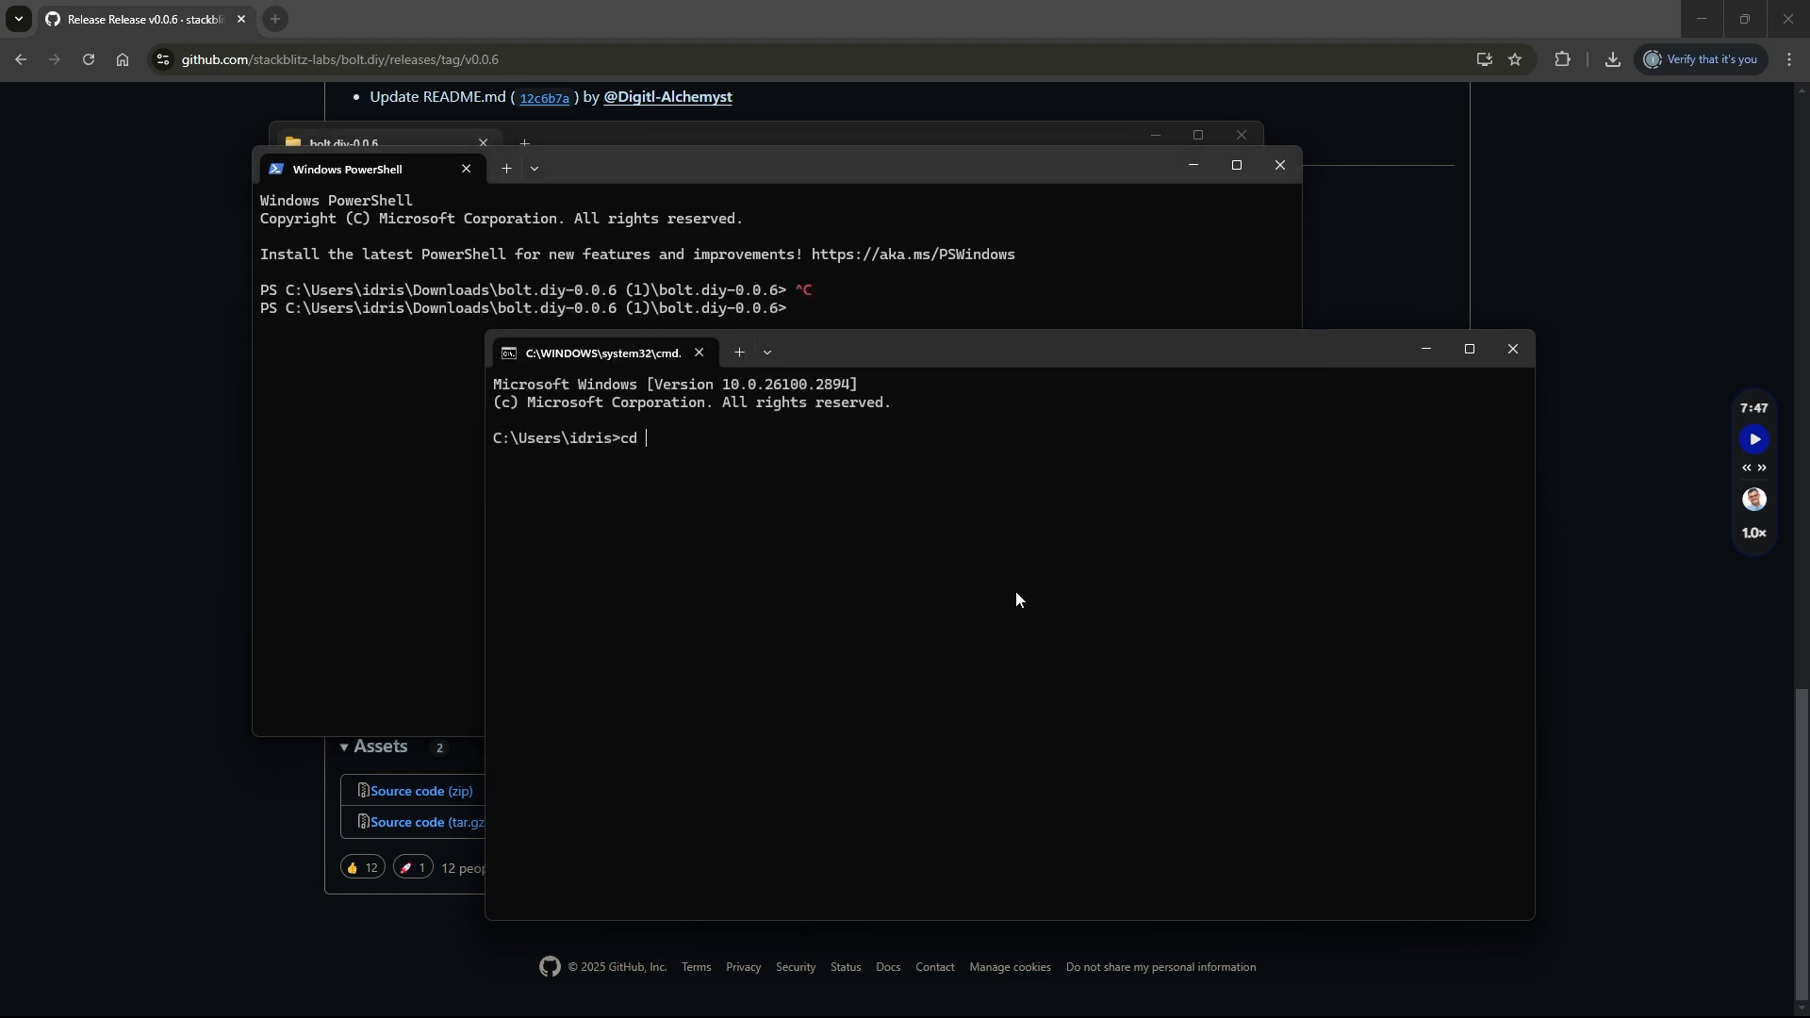
{"action": "key", "text": "ctrl+v"}
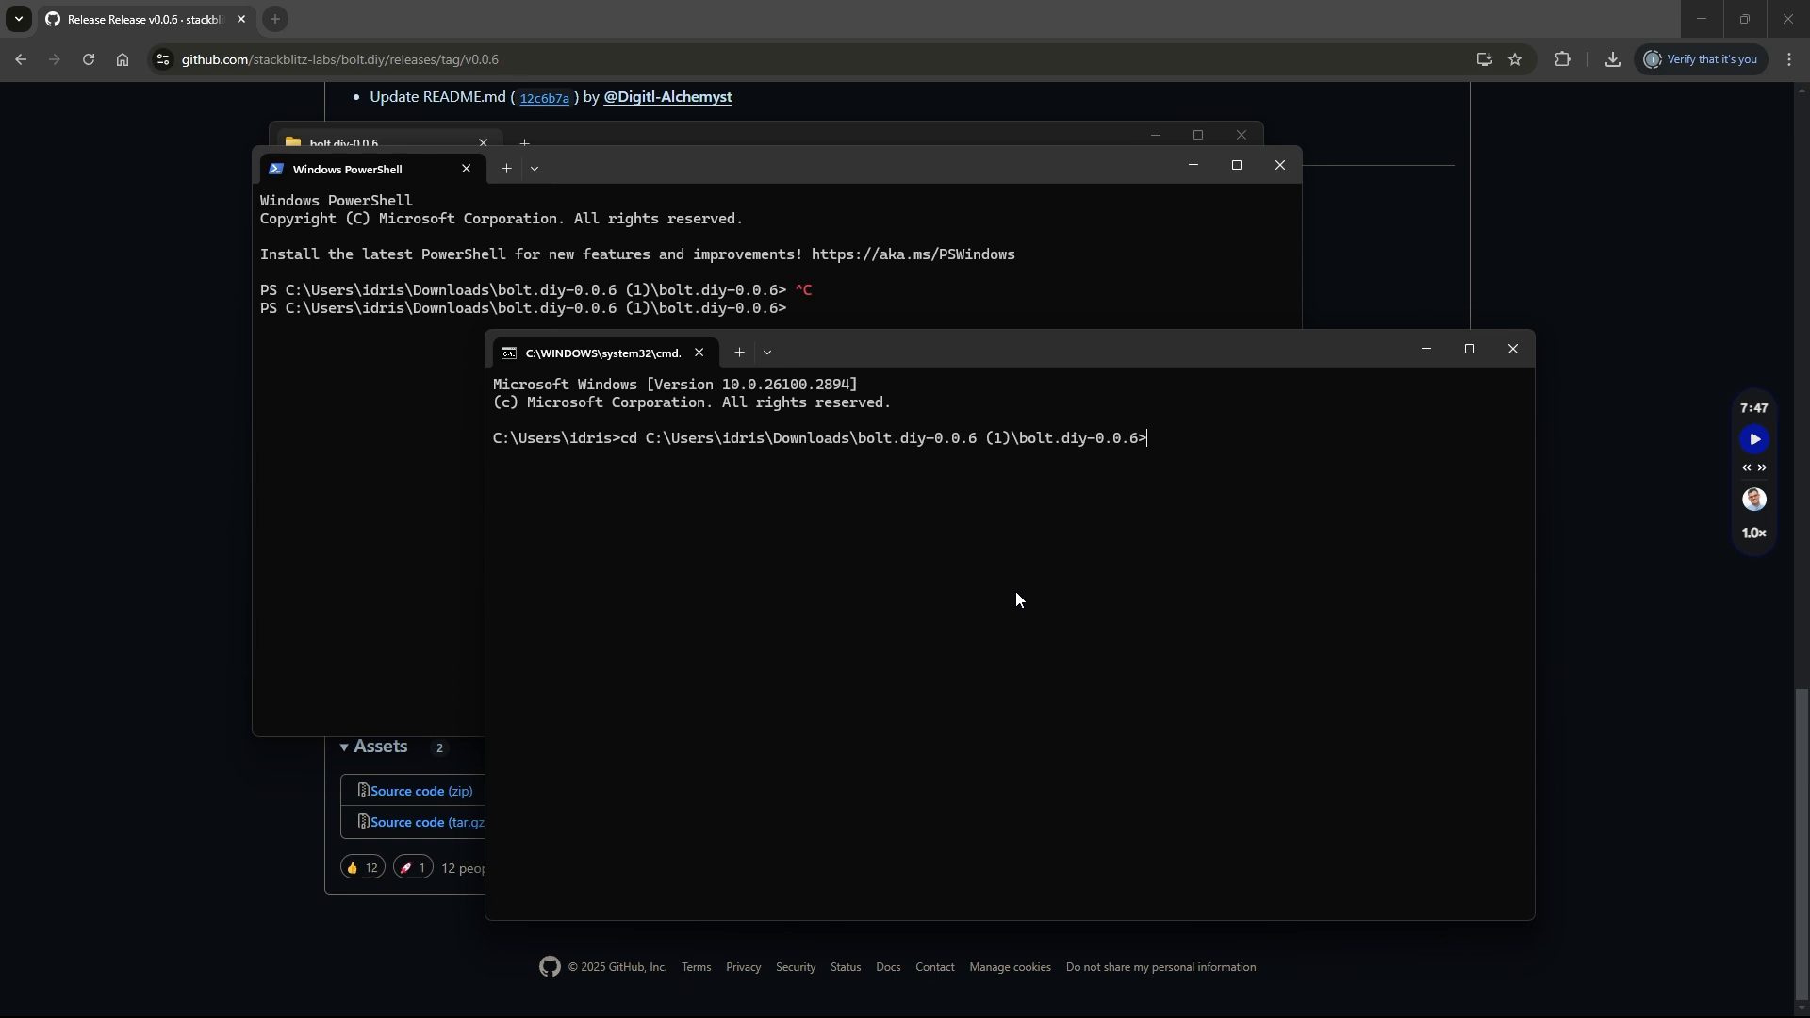
{"action": "key", "text": "BackSpace"}
{"action": "key", "text": "Return"}
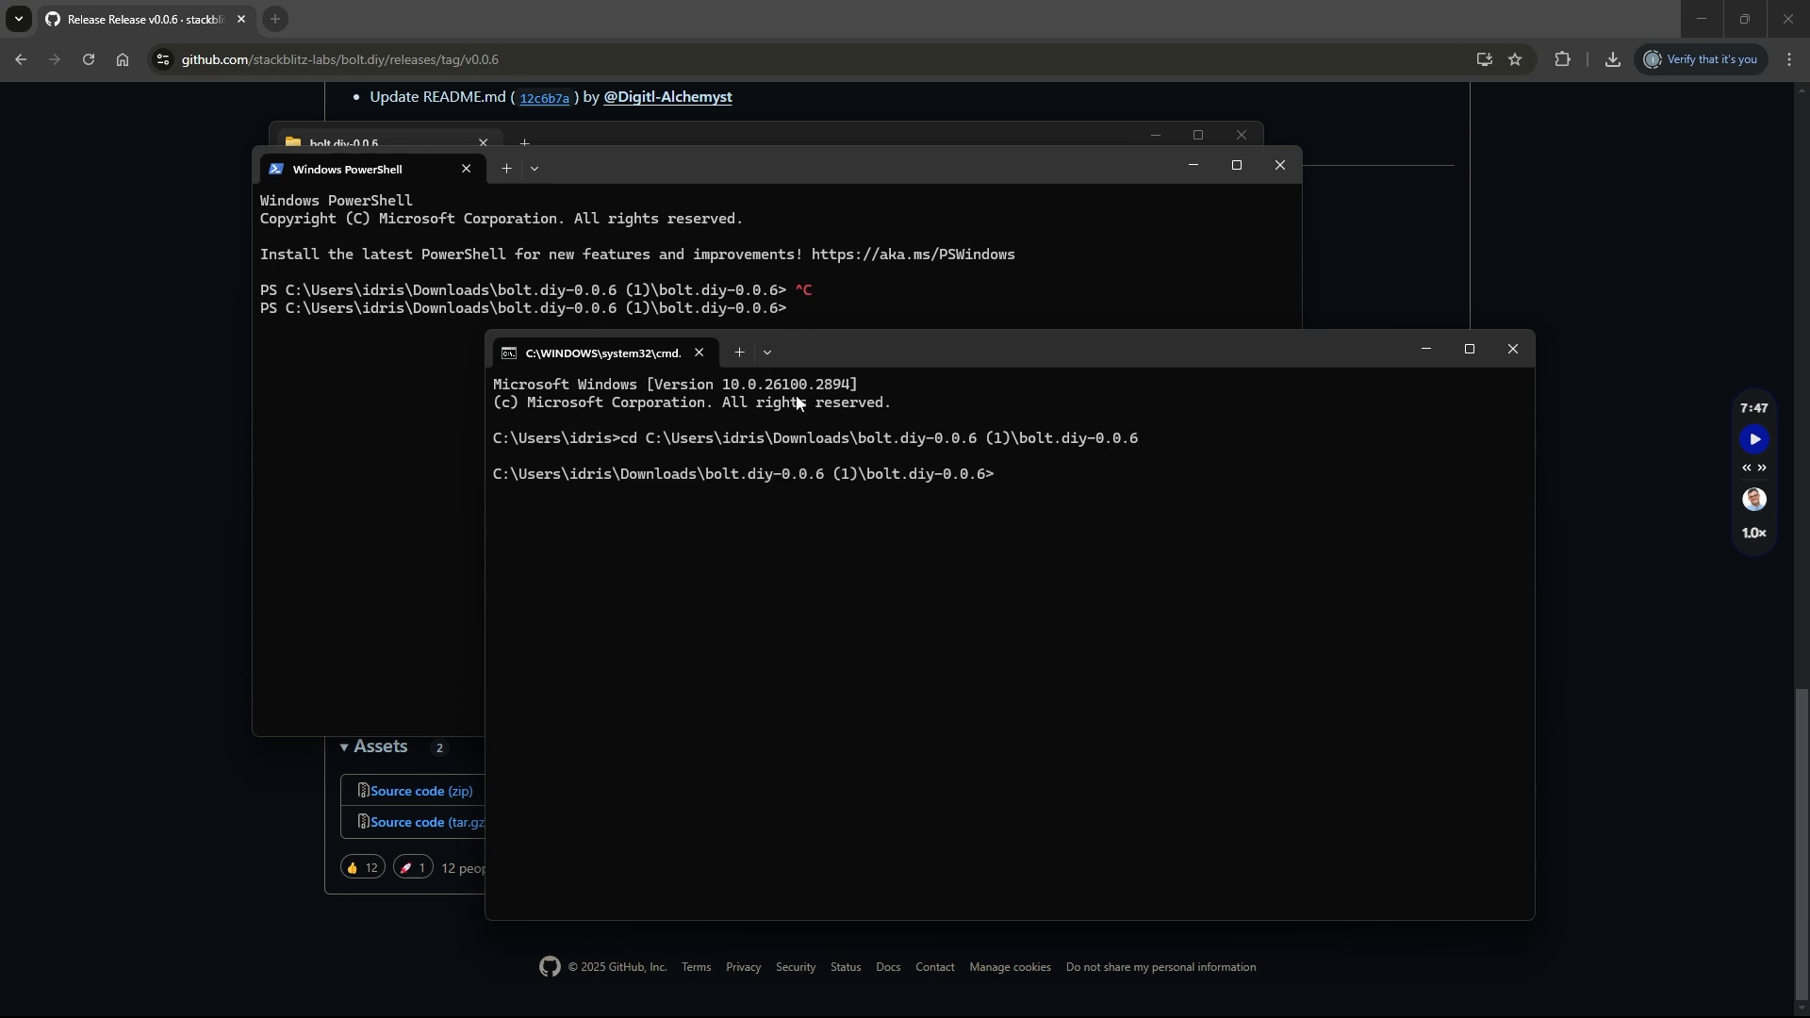
{"action": "middle_click", "coordinate": [568, 347]}
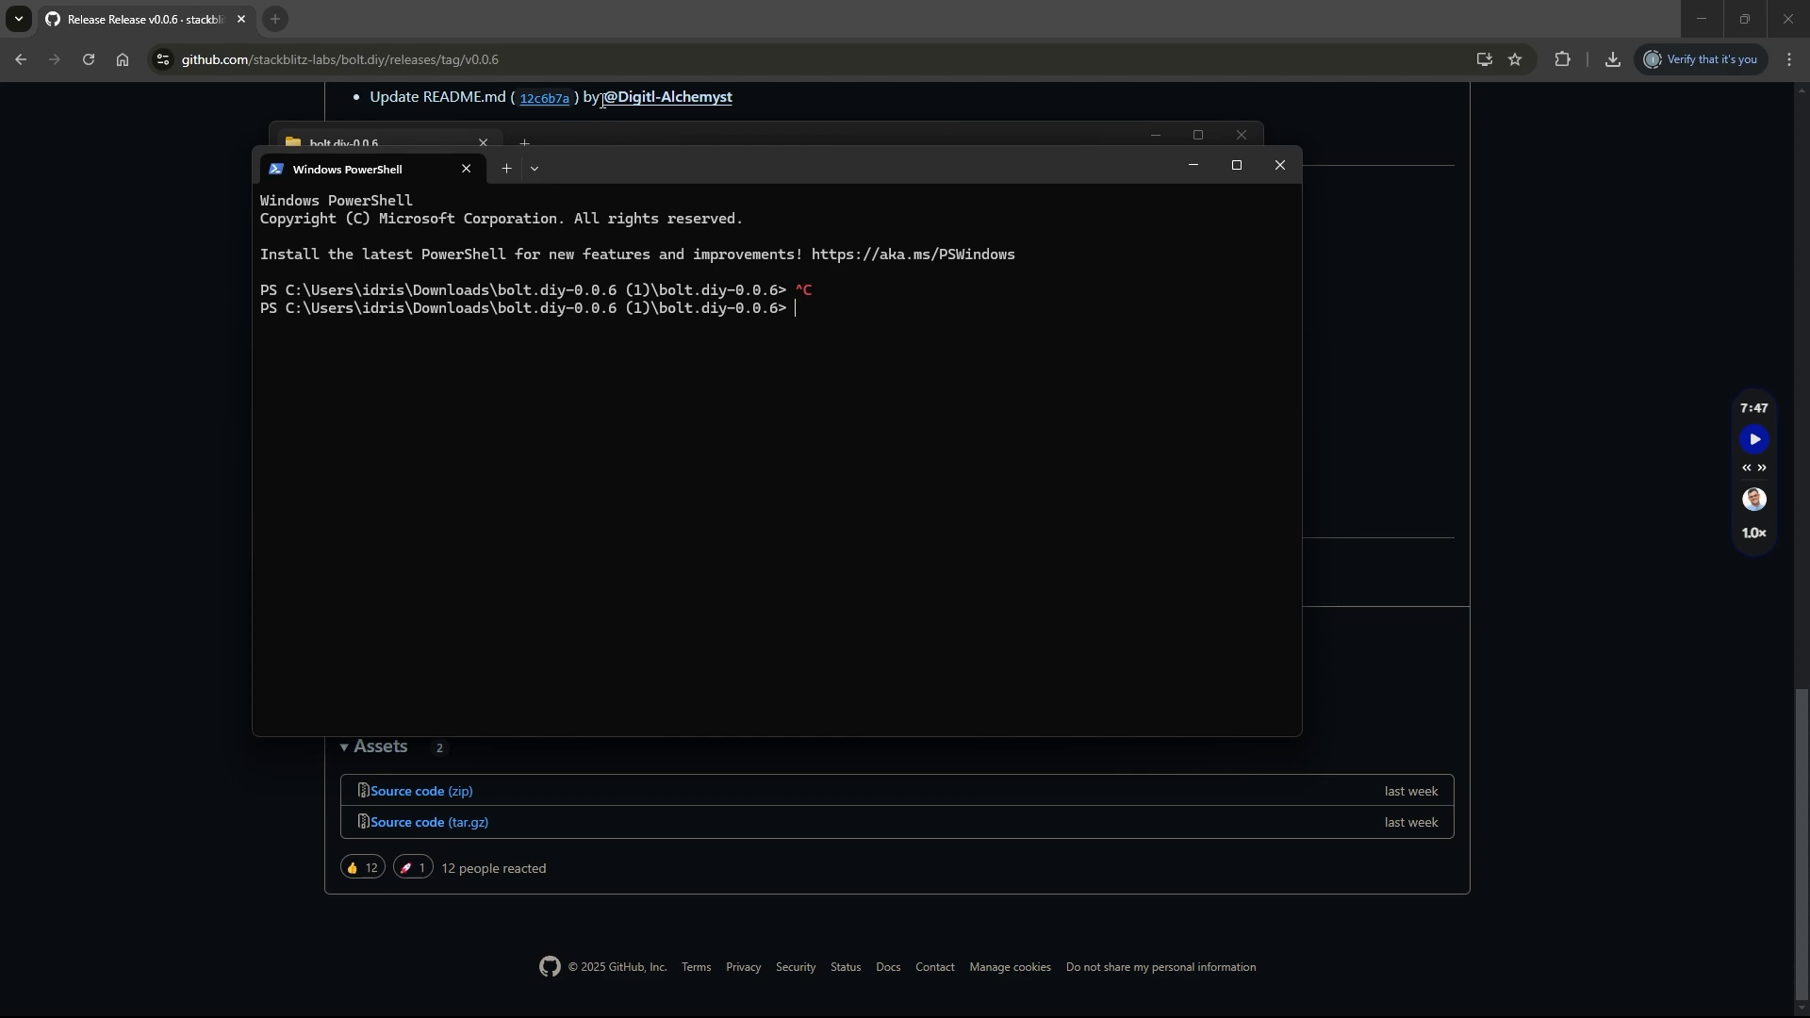
- Return to the bolt.diy README in the browser and find the Option 2: Using Docker instructions
{"action": "left_click", "coordinate": [98, 398]}
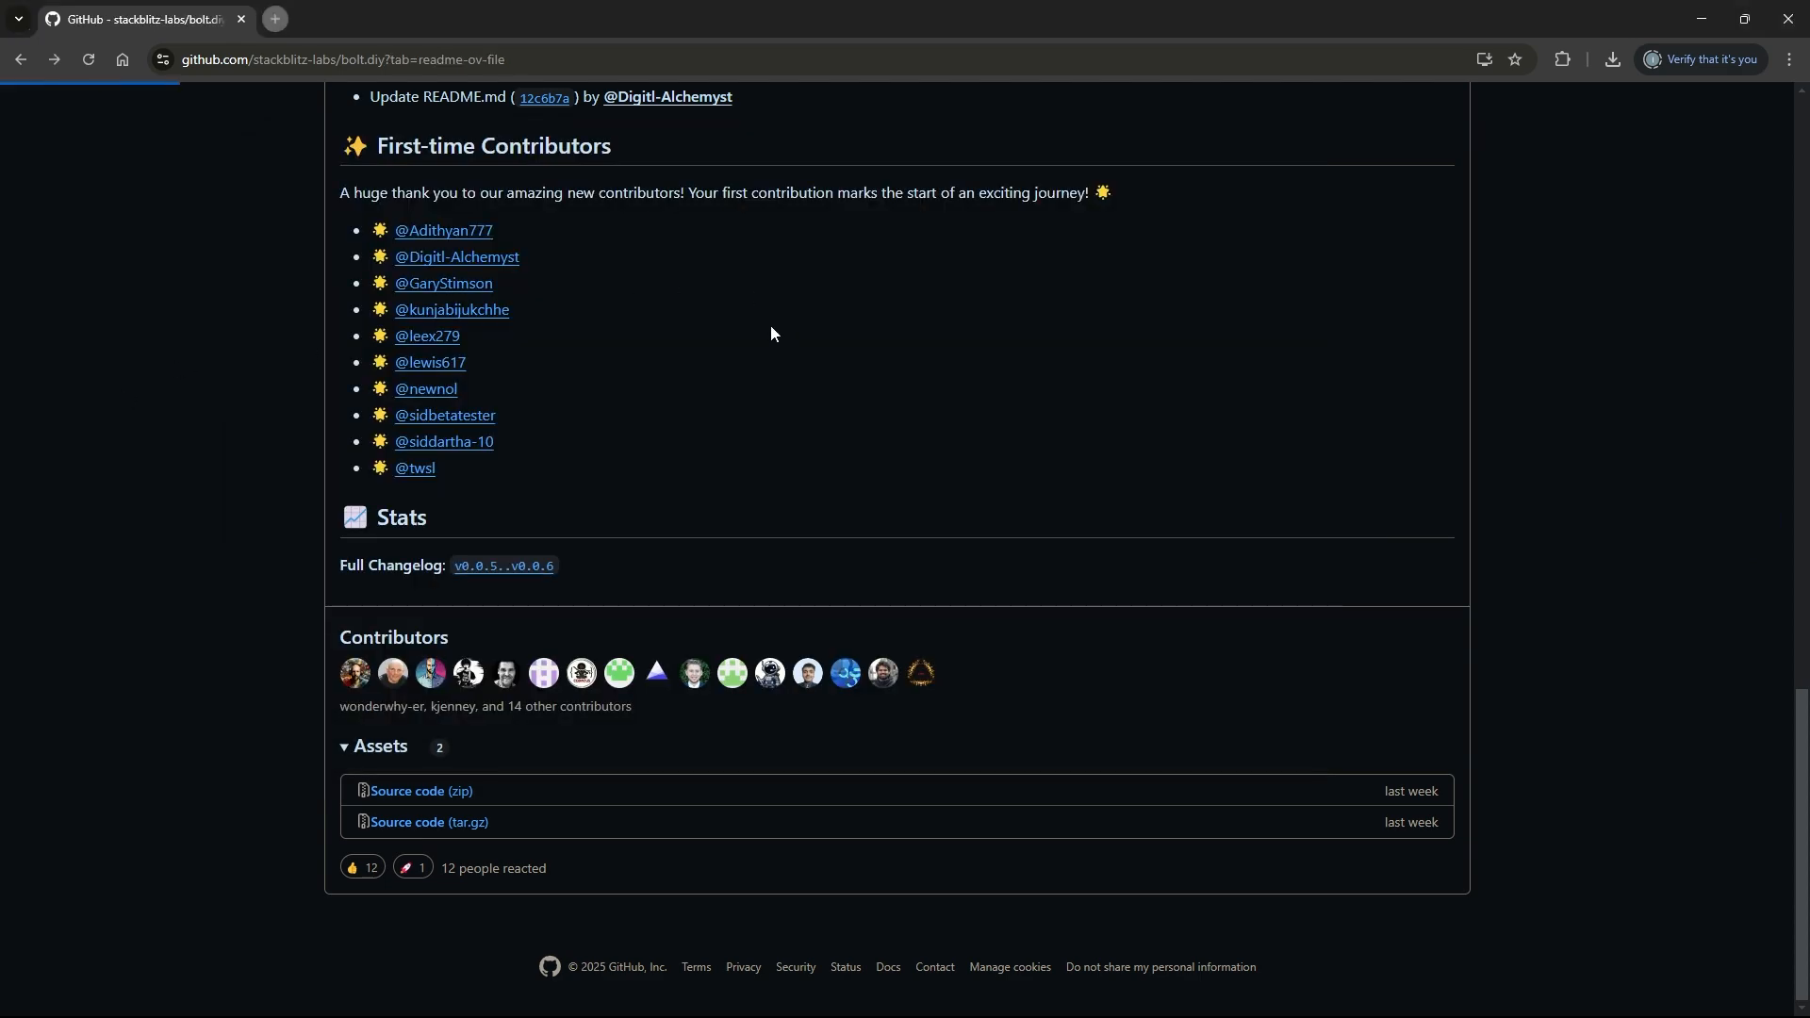
{"action": "key", "text": "alt+Left"}
{"action": "scroll", "coordinate": [805, 647], "scroll_direction": "down", "scroll_amount": 15}
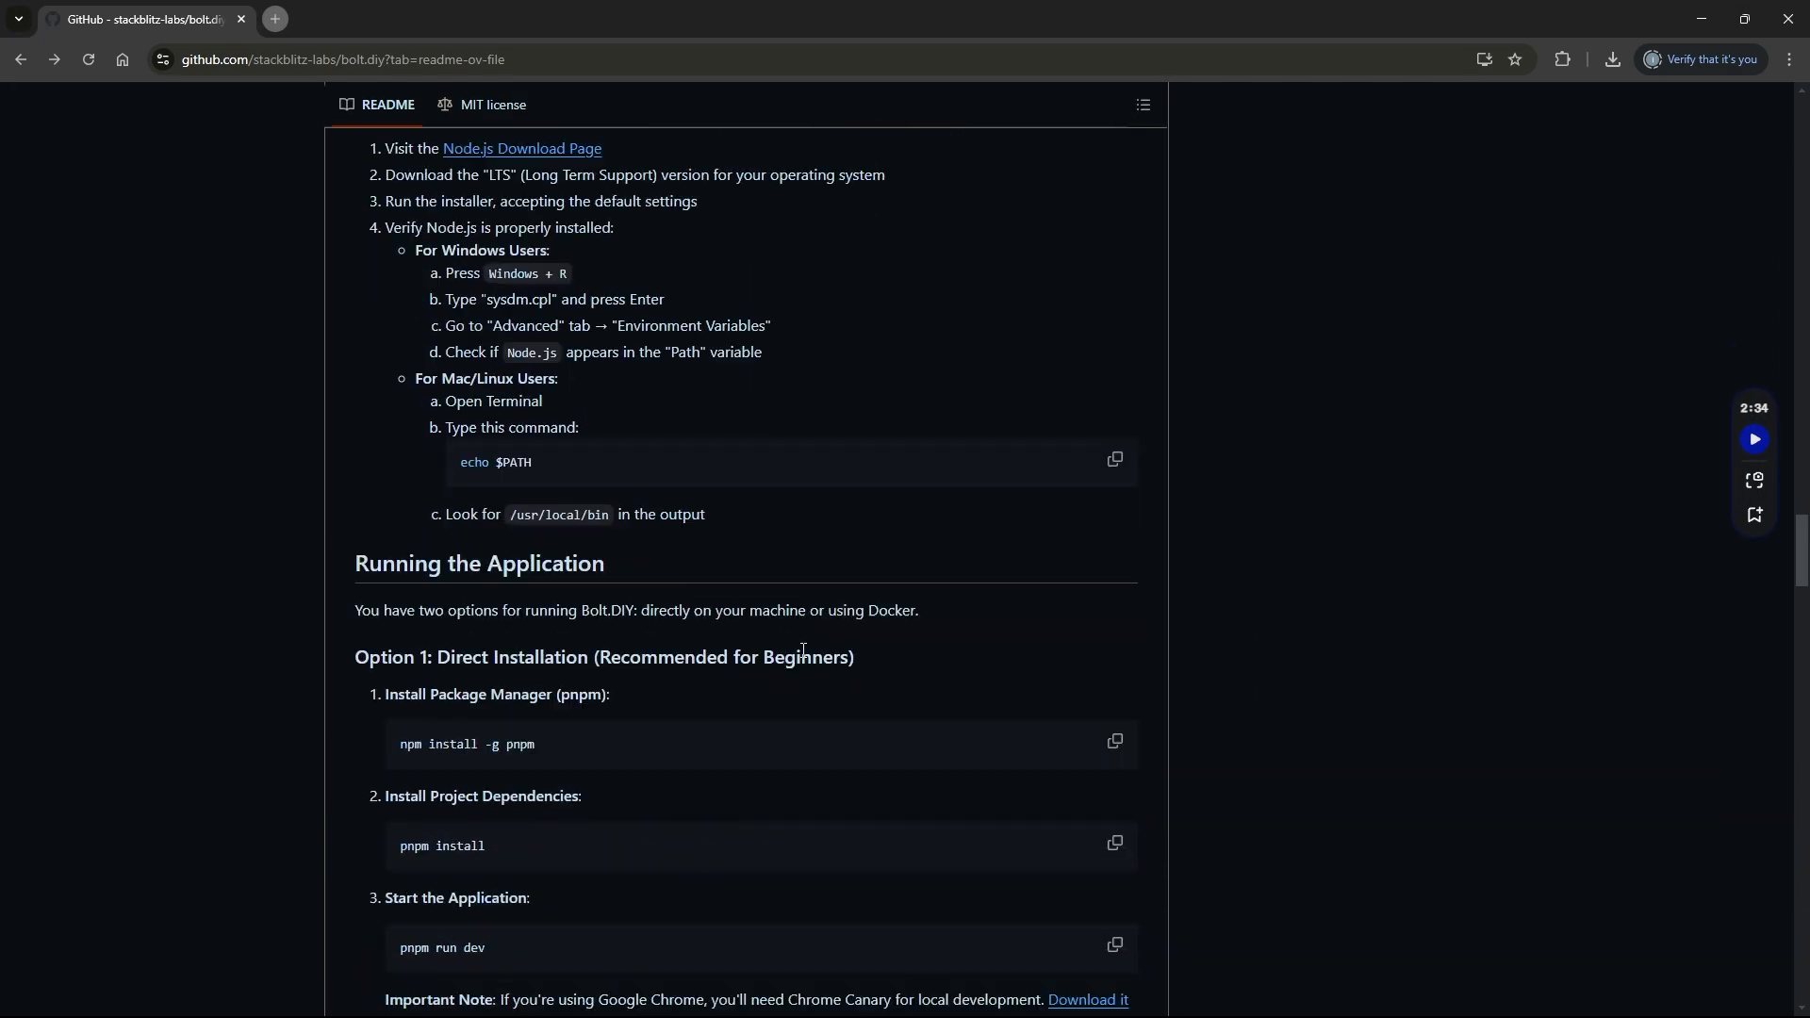
{"action": "scroll", "coordinate": [769, 631], "scroll_direction": "up", "scroll_amount": 1}
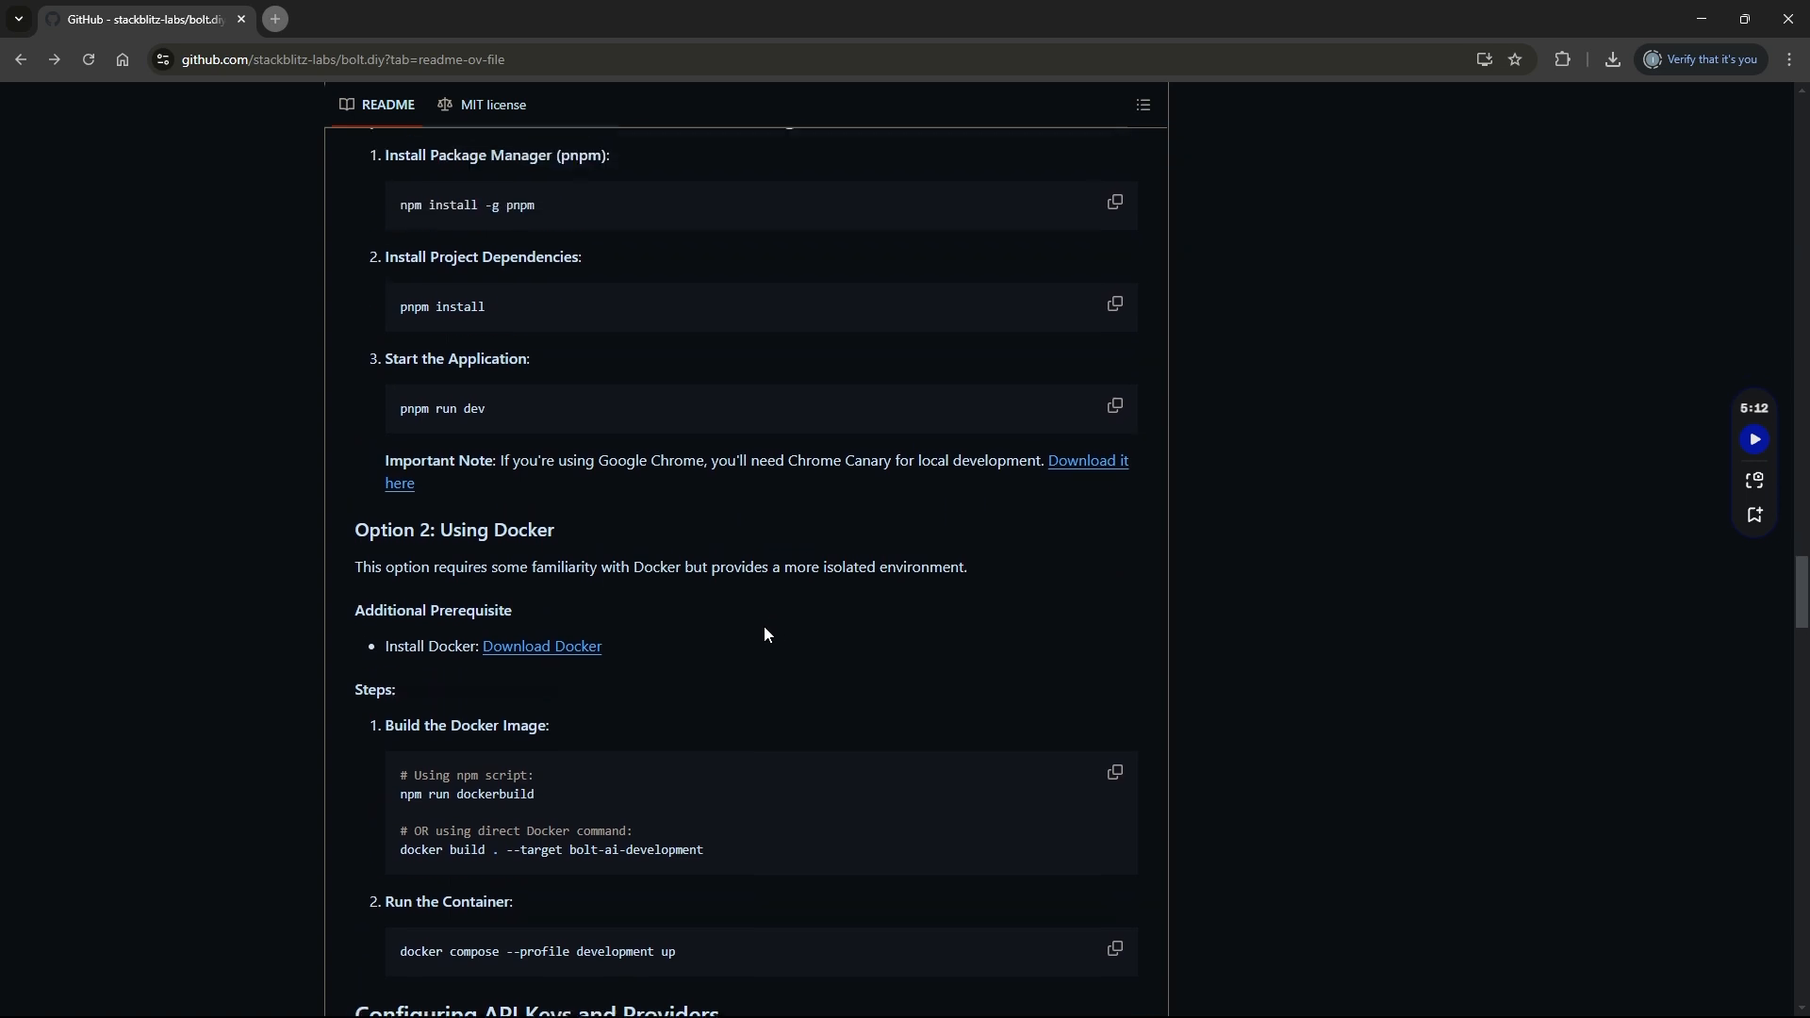
{"action": "scroll", "coordinate": [762, 625], "scroll_direction": "down", "scroll_amount": 1}
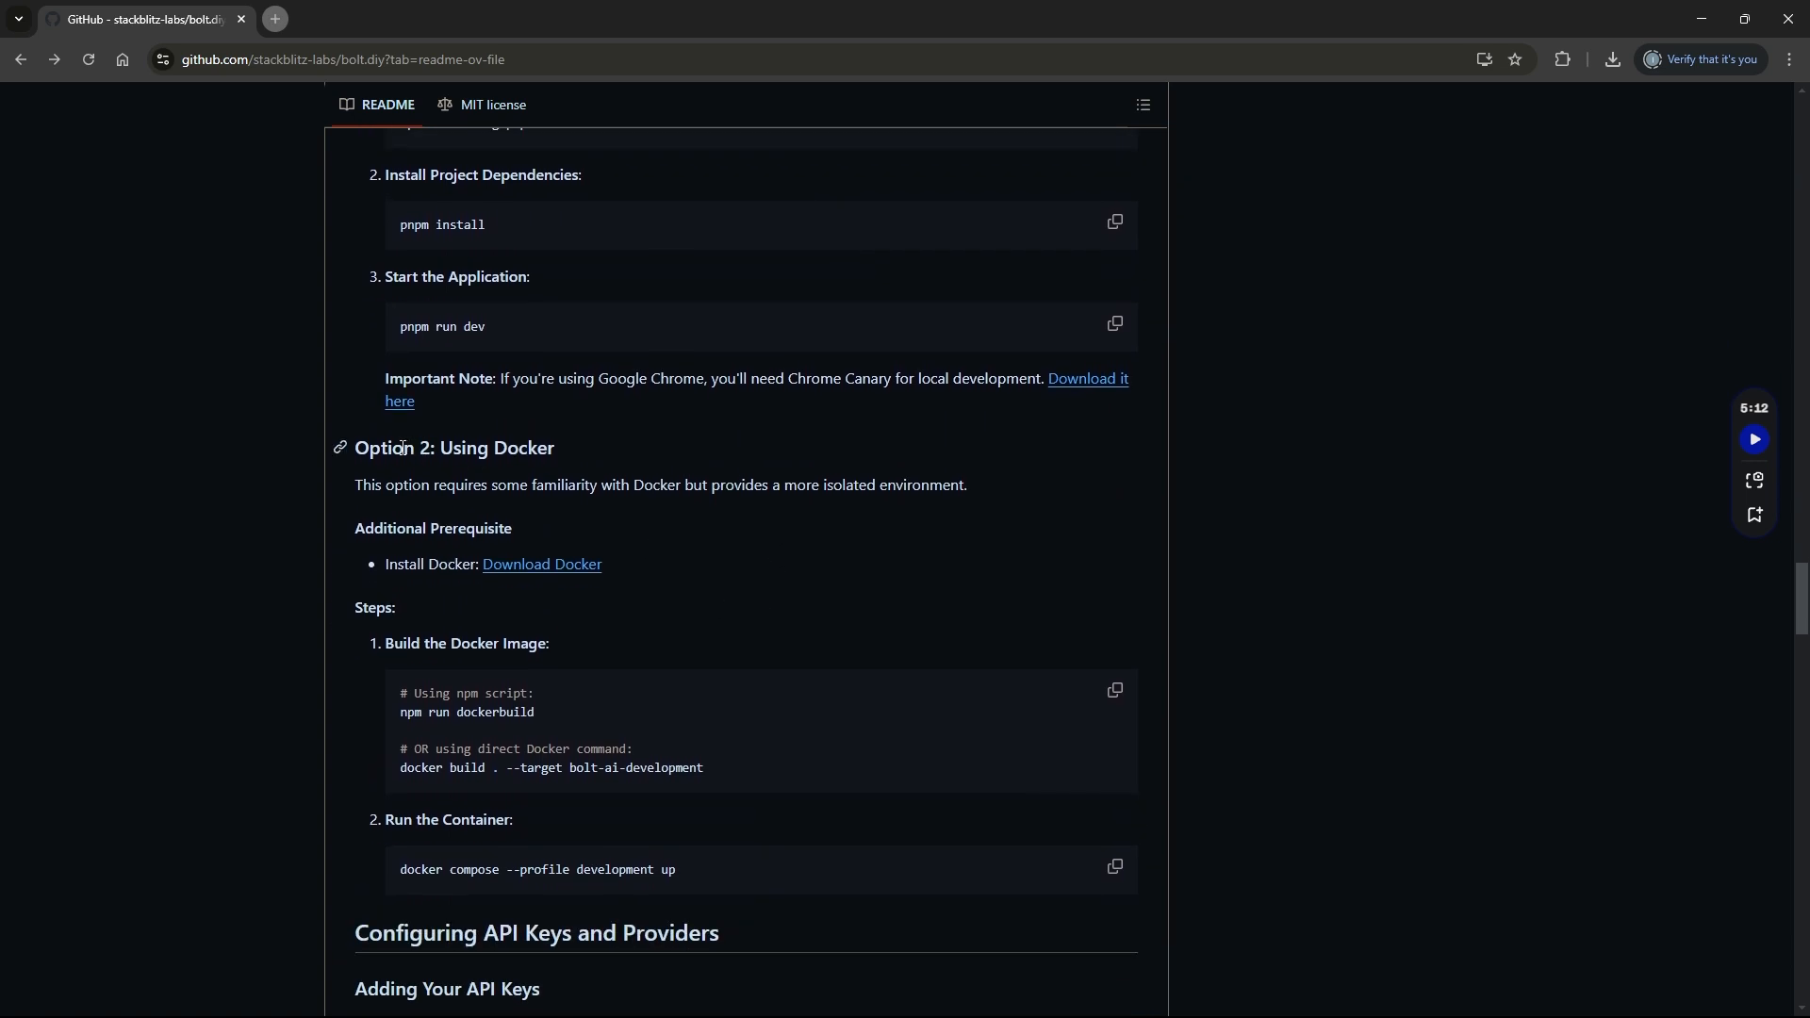
- Review the README's Option 2: Using Docker section and check the system tray for the Docker icon
{"action": "left_click_drag", "start_coordinate": [369, 450], "coordinate": [550, 459]}
{"action": "scroll", "coordinate": [625, 501], "scroll_direction": "down", "scroll_amount": 2}
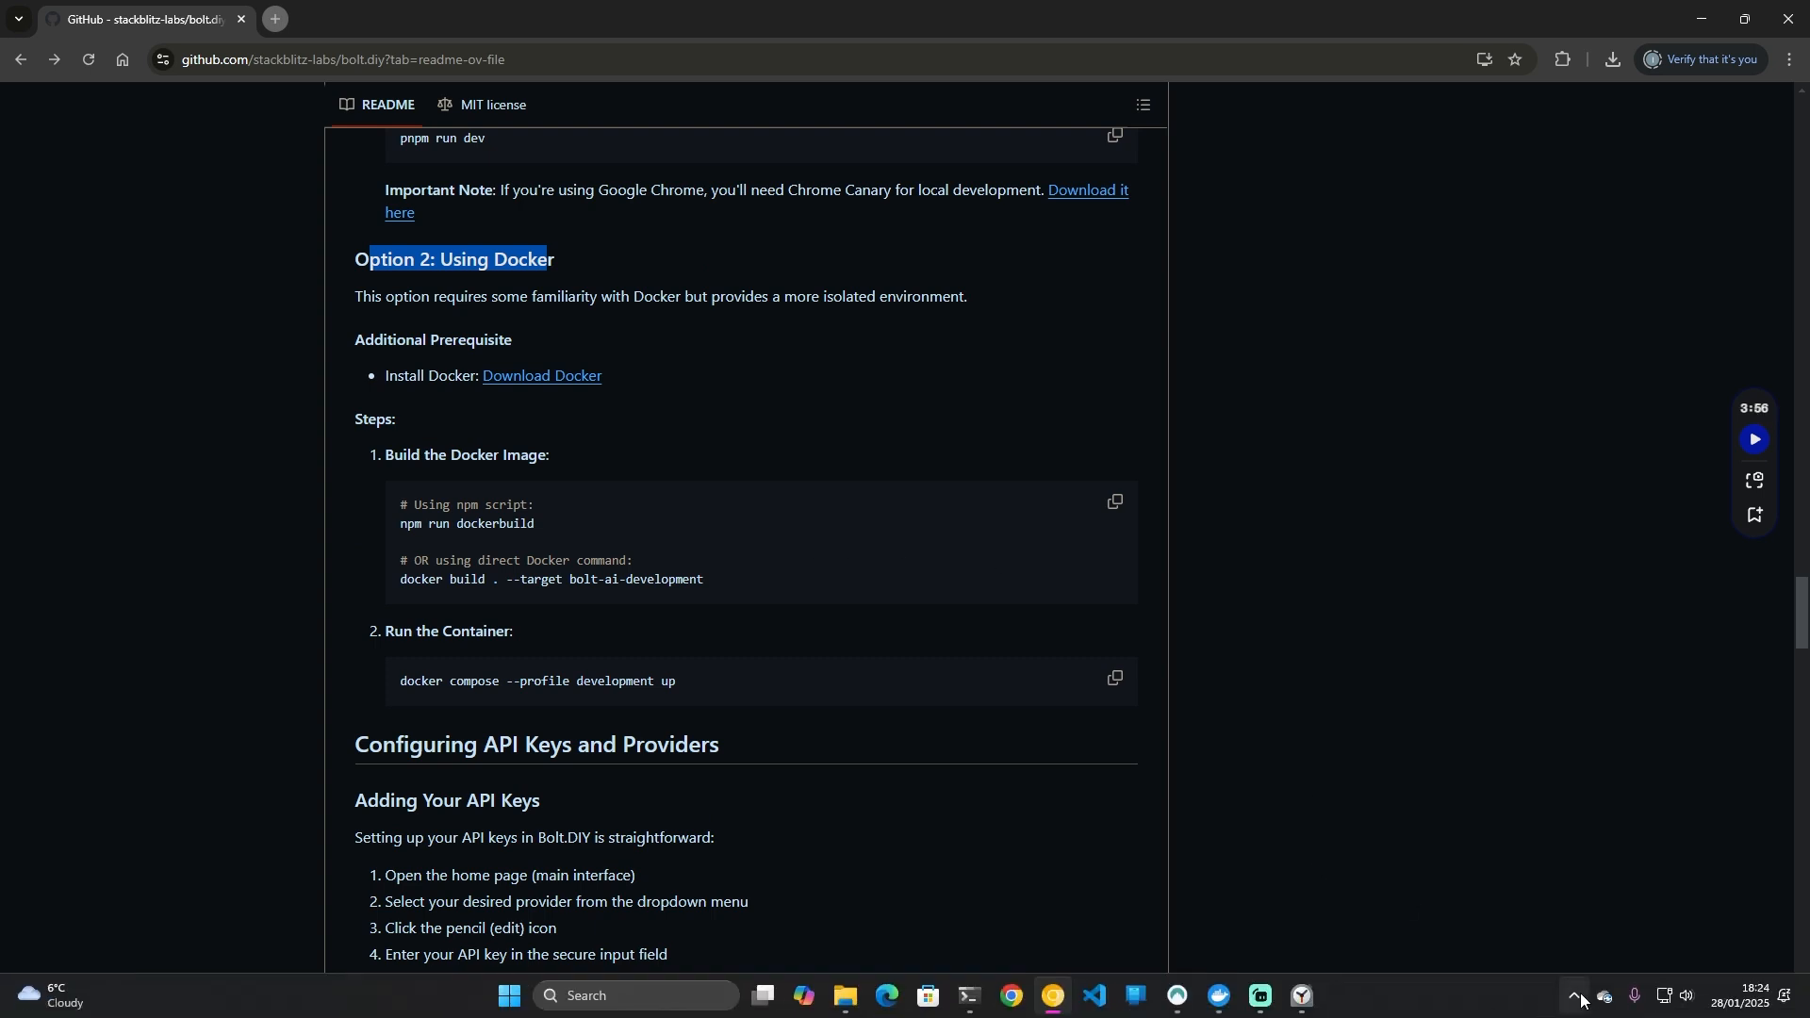
{"action": "left_click", "coordinate": [1573, 995]}
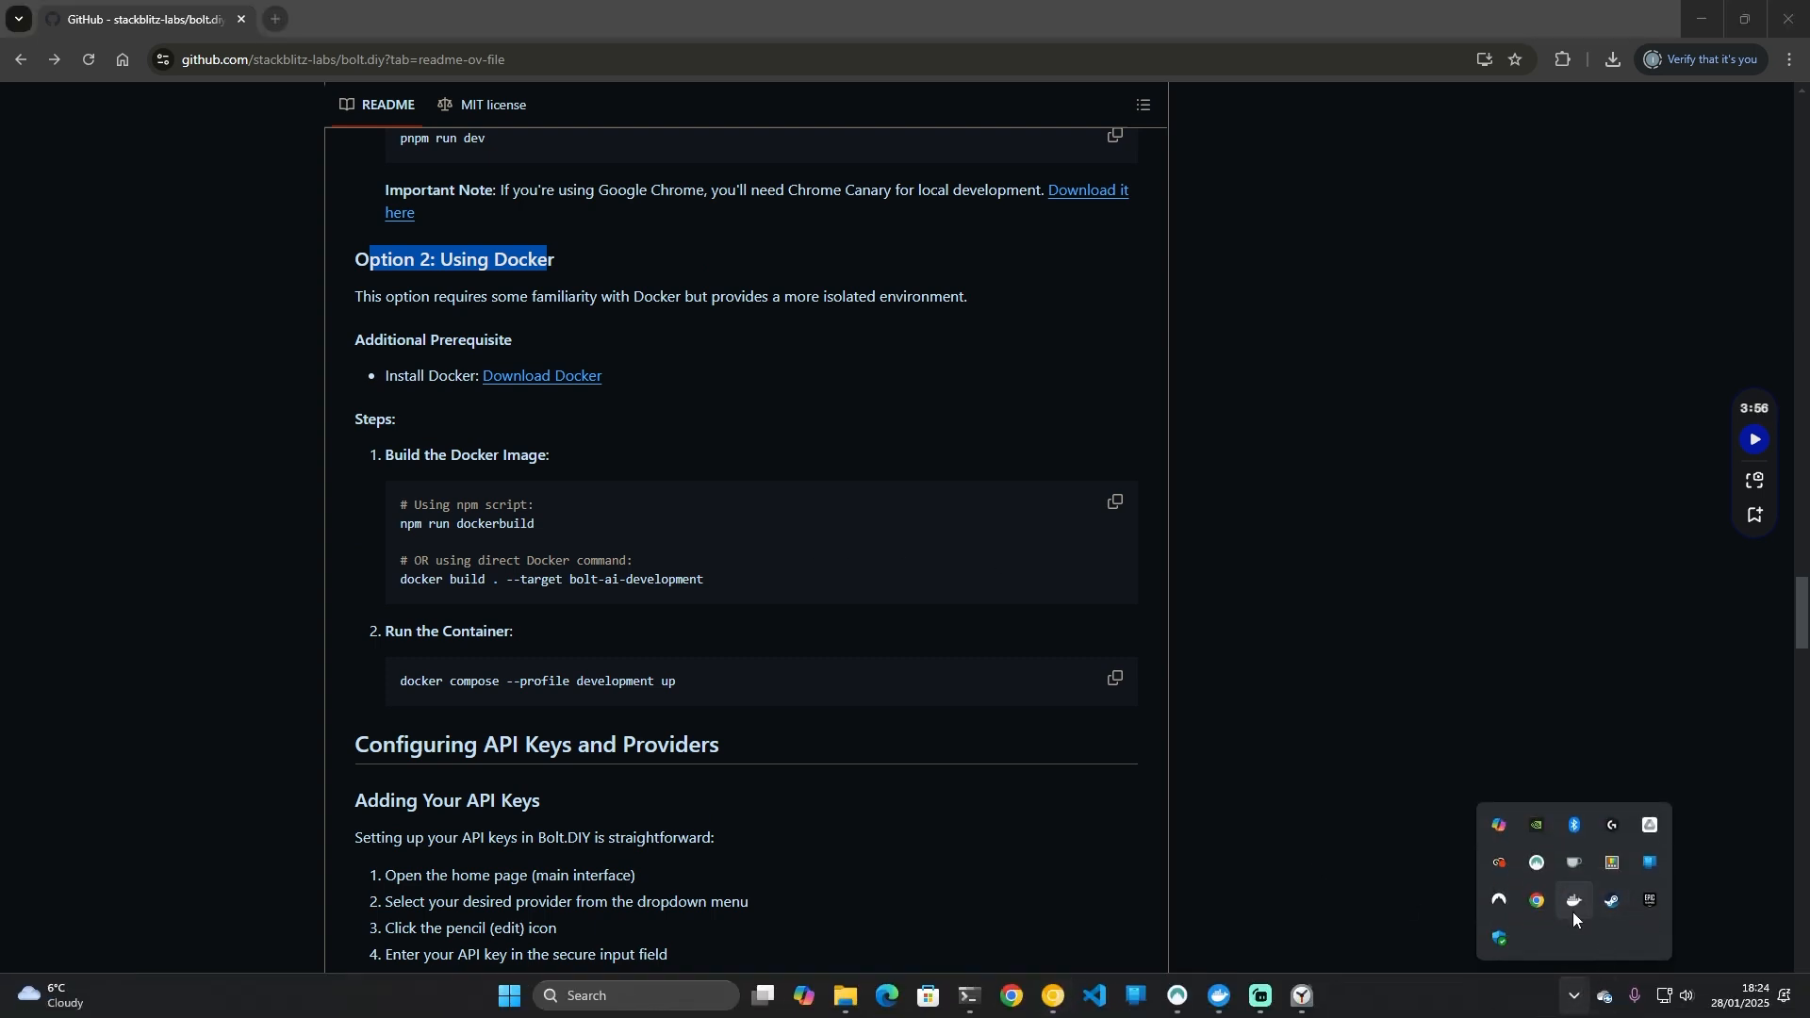
{"action": "left_click", "coordinate": [1318, 556]}
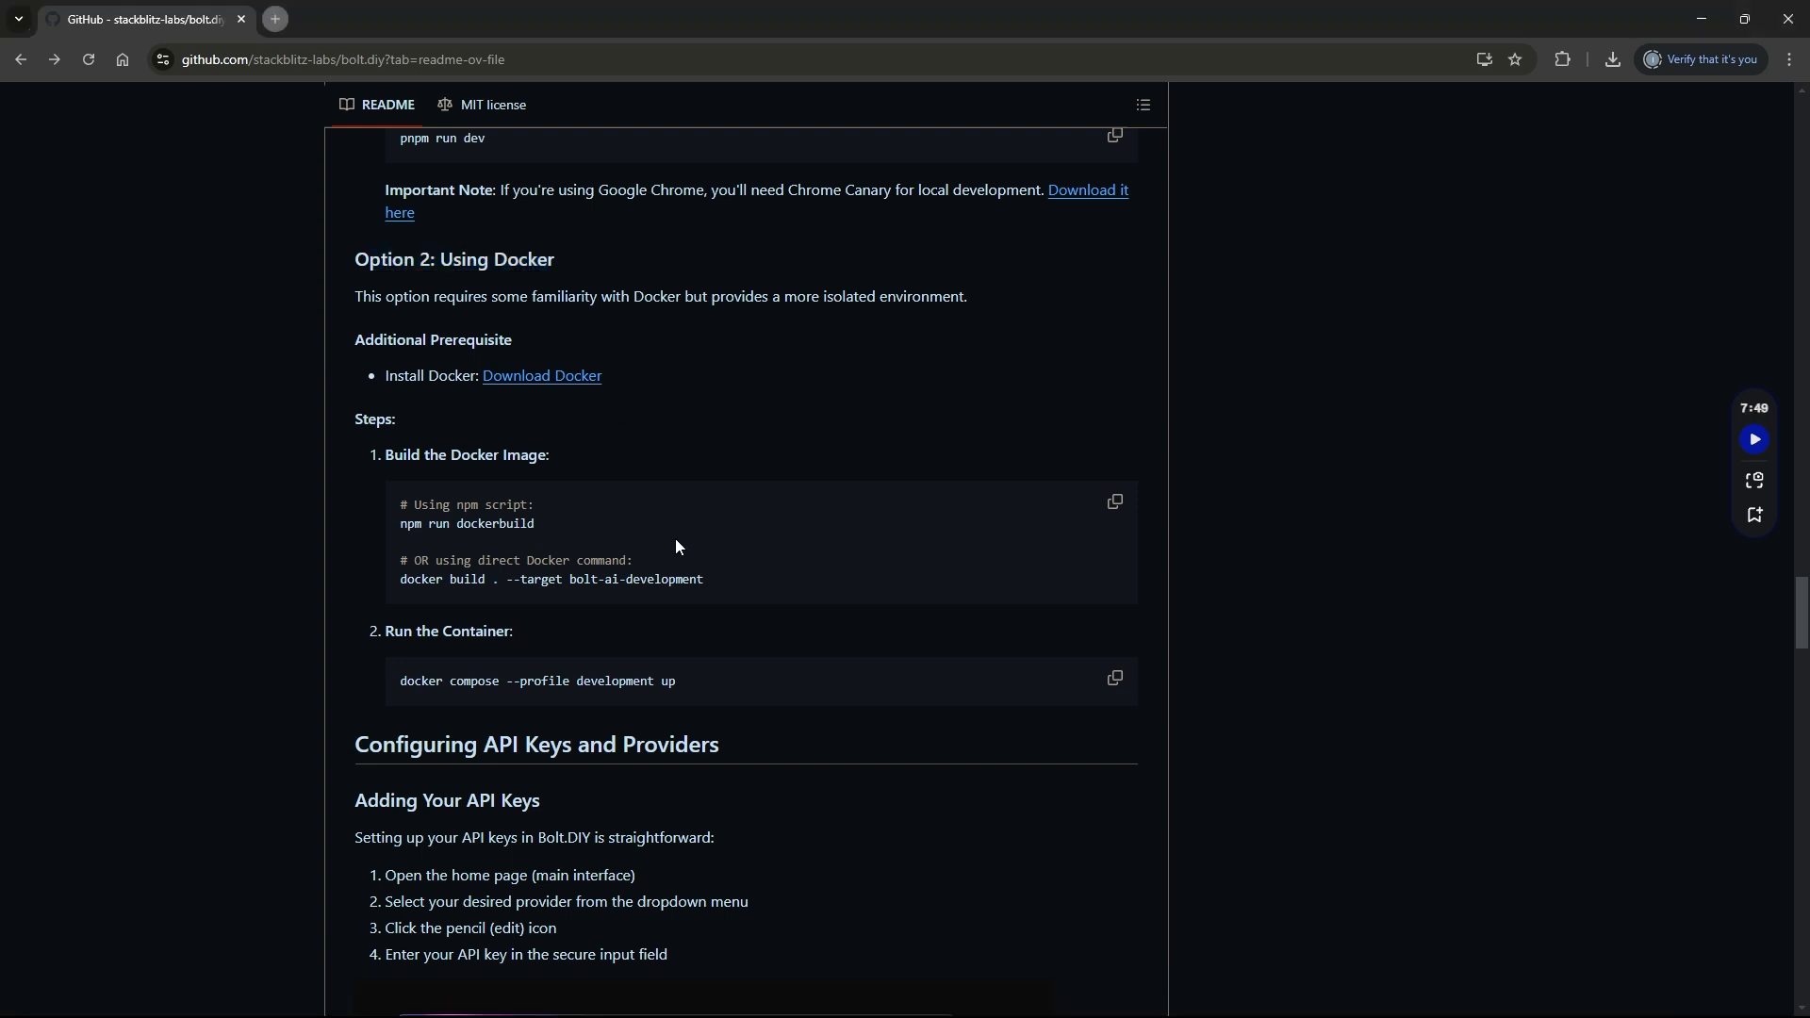
- Copy npm run dockerbuild from the README, run it in the PowerShell window for the bolt.diy-0.0.6 folder, and review the build output
{"action": "scroll", "coordinate": [671, 577], "scroll_direction": "down", "scroll_amount": 1}
{"action": "scroll", "coordinate": [665, 592], "scroll_direction": "down", "scroll_amount": 5}
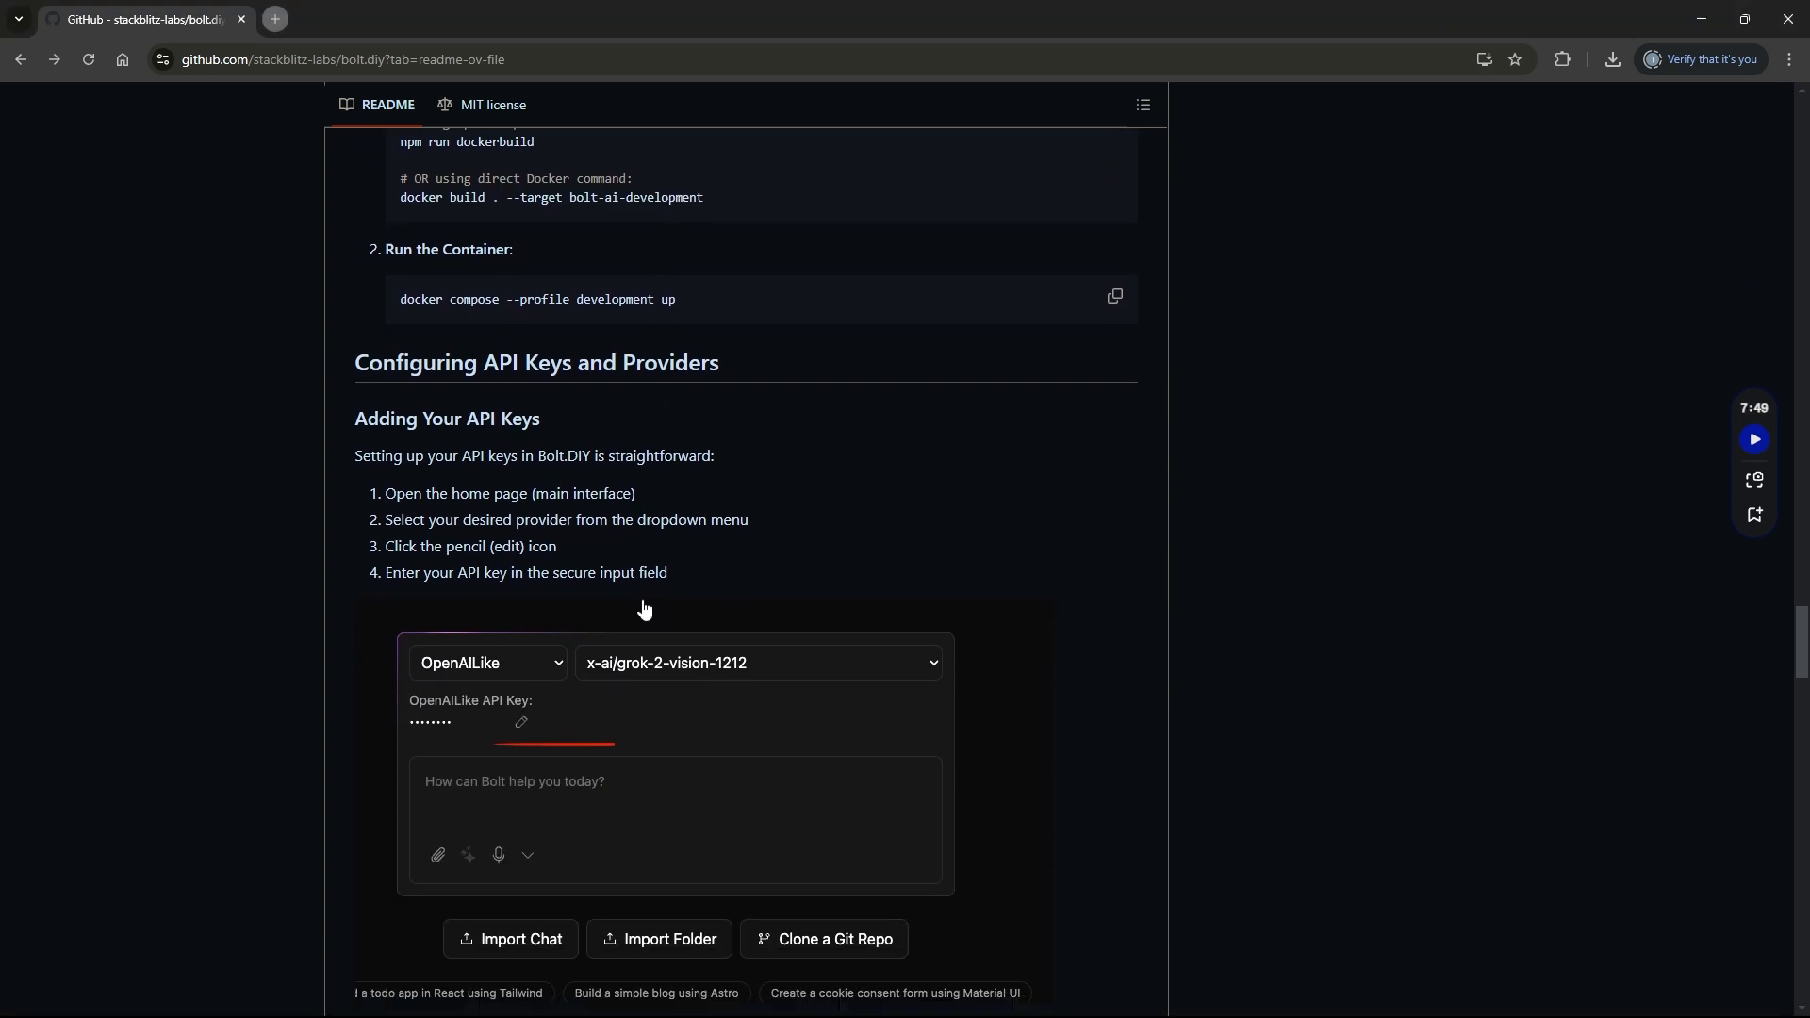
{"action": "scroll", "coordinate": [731, 598], "scroll_direction": "up", "scroll_amount": 5}
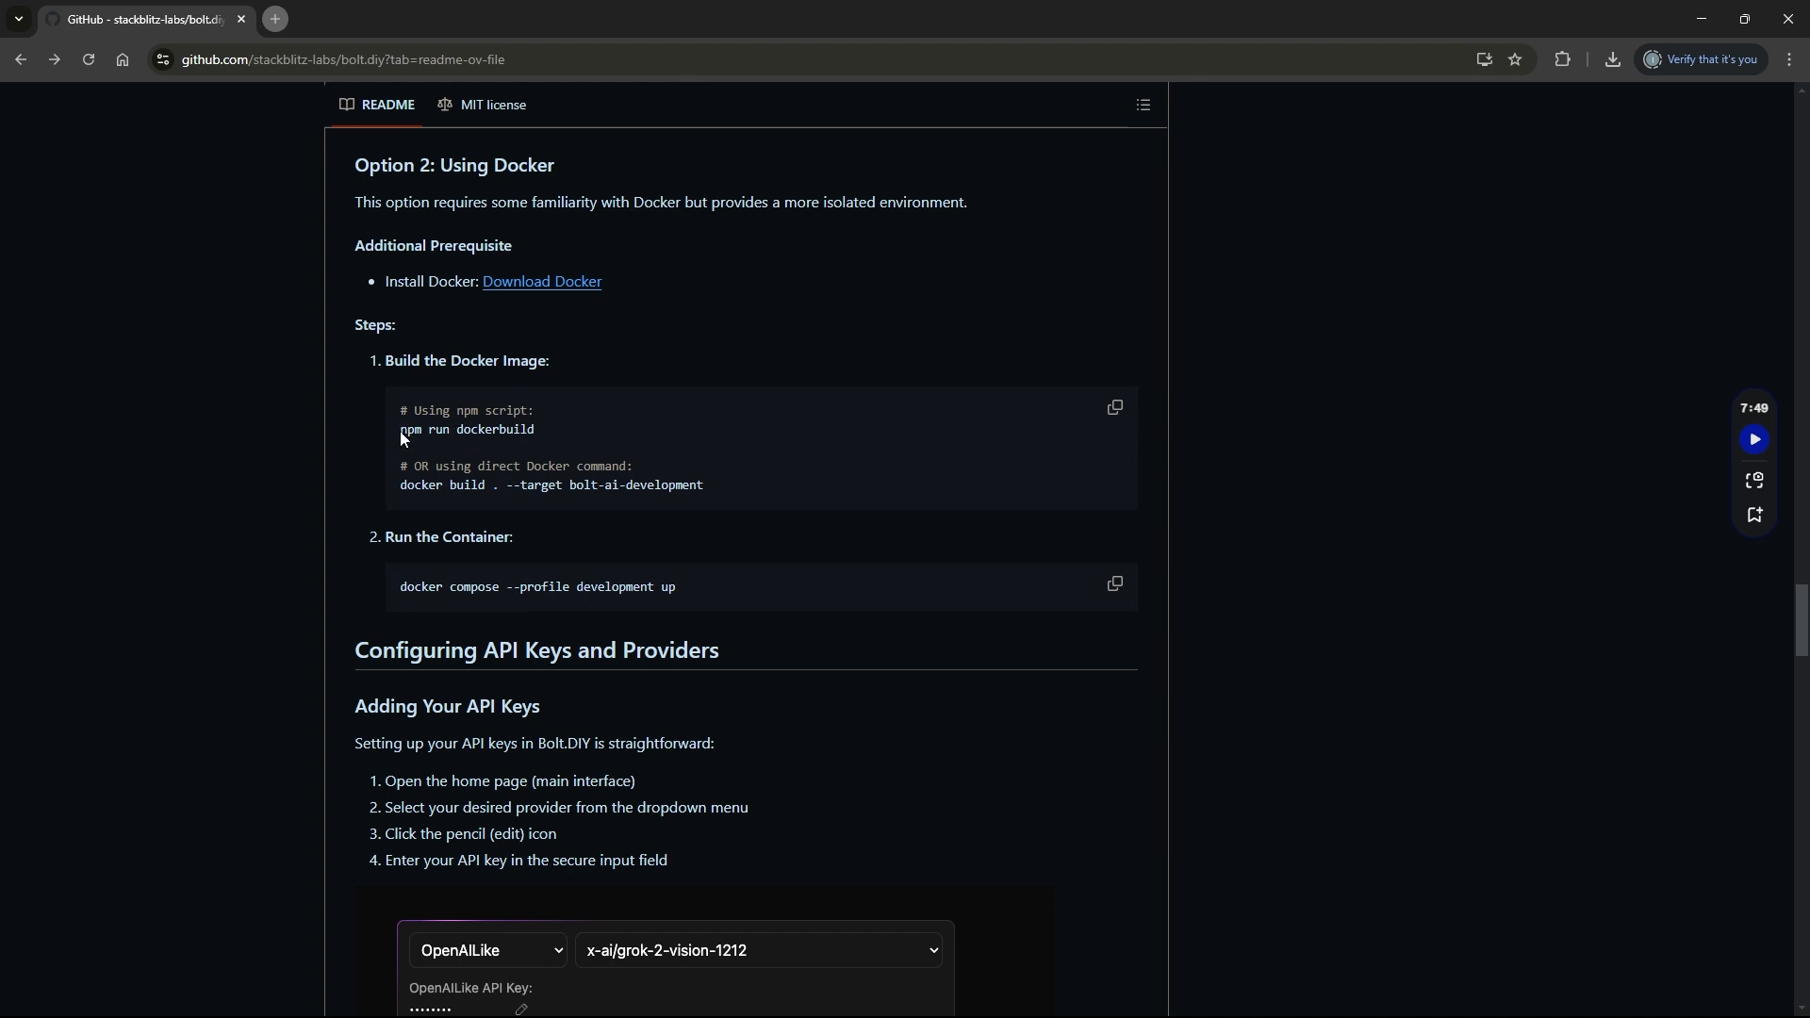
{"action": "left_click_drag", "start_coordinate": [399, 432], "coordinate": [536, 428]}
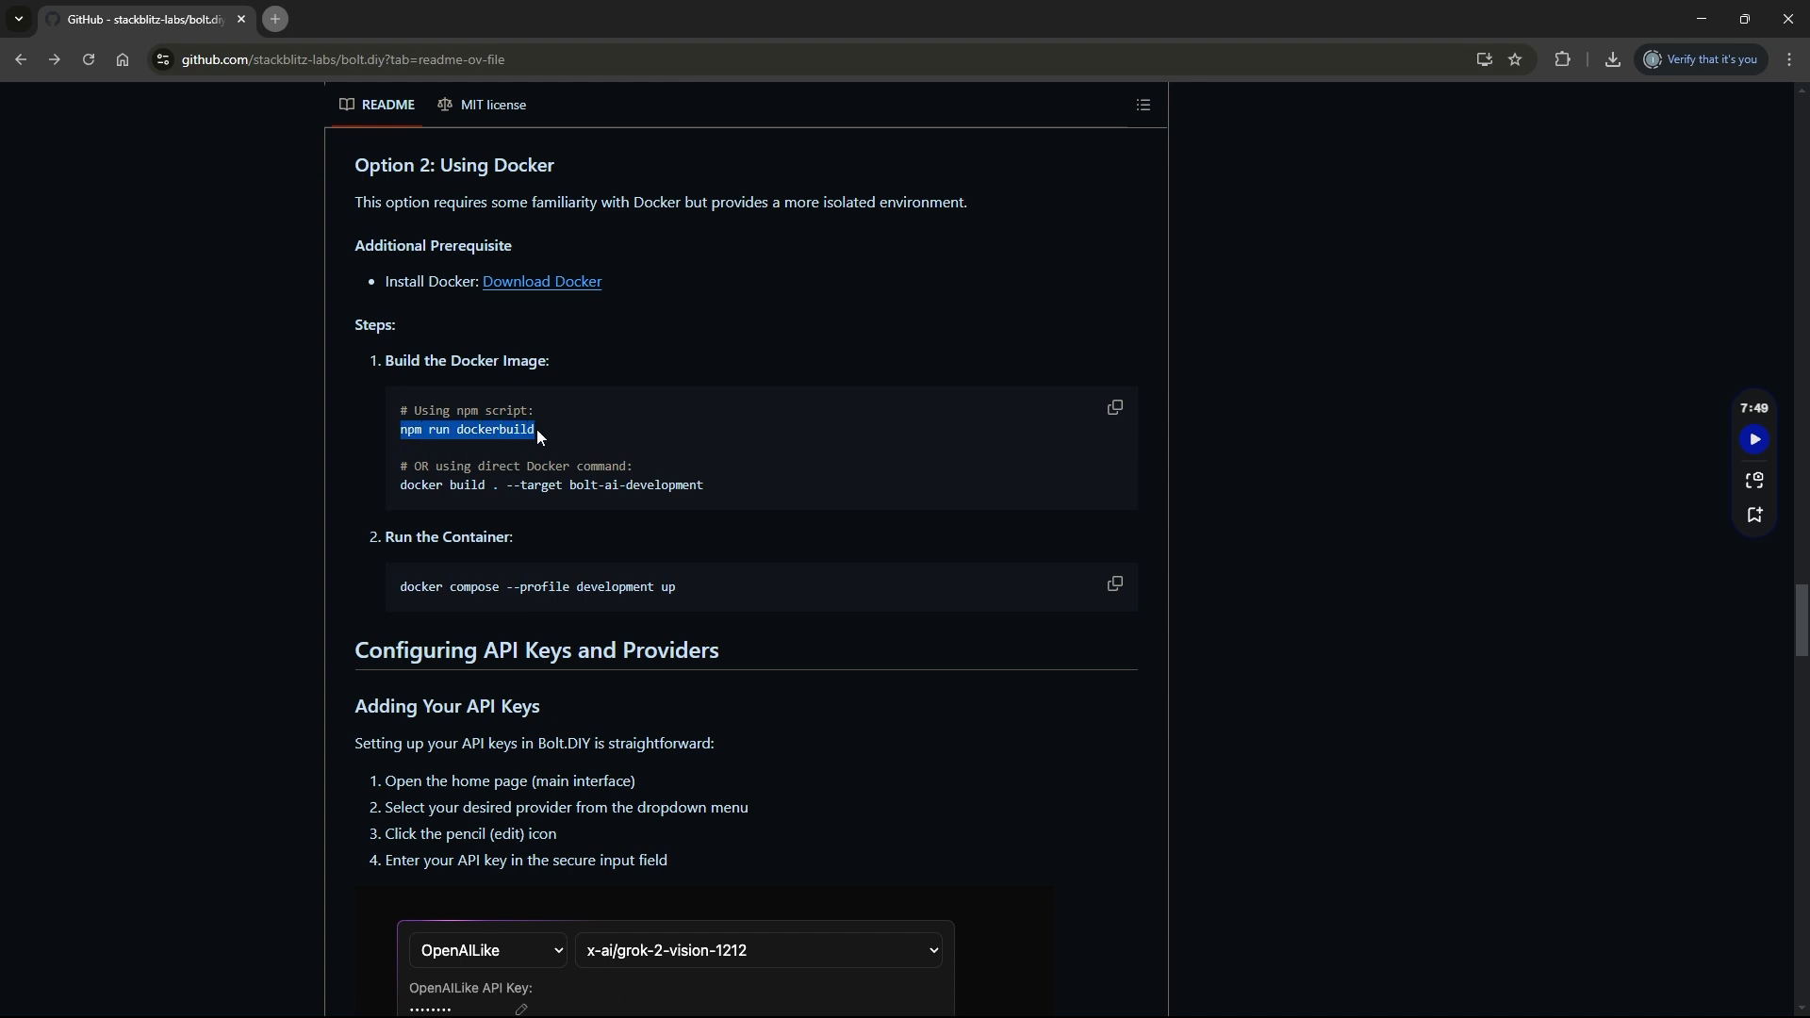
{"action": "right_click", "coordinate": [538, 432]}
{"action": "left_click", "coordinate": [585, 462]}
{"action": "key", "text": "alt+Tab"}
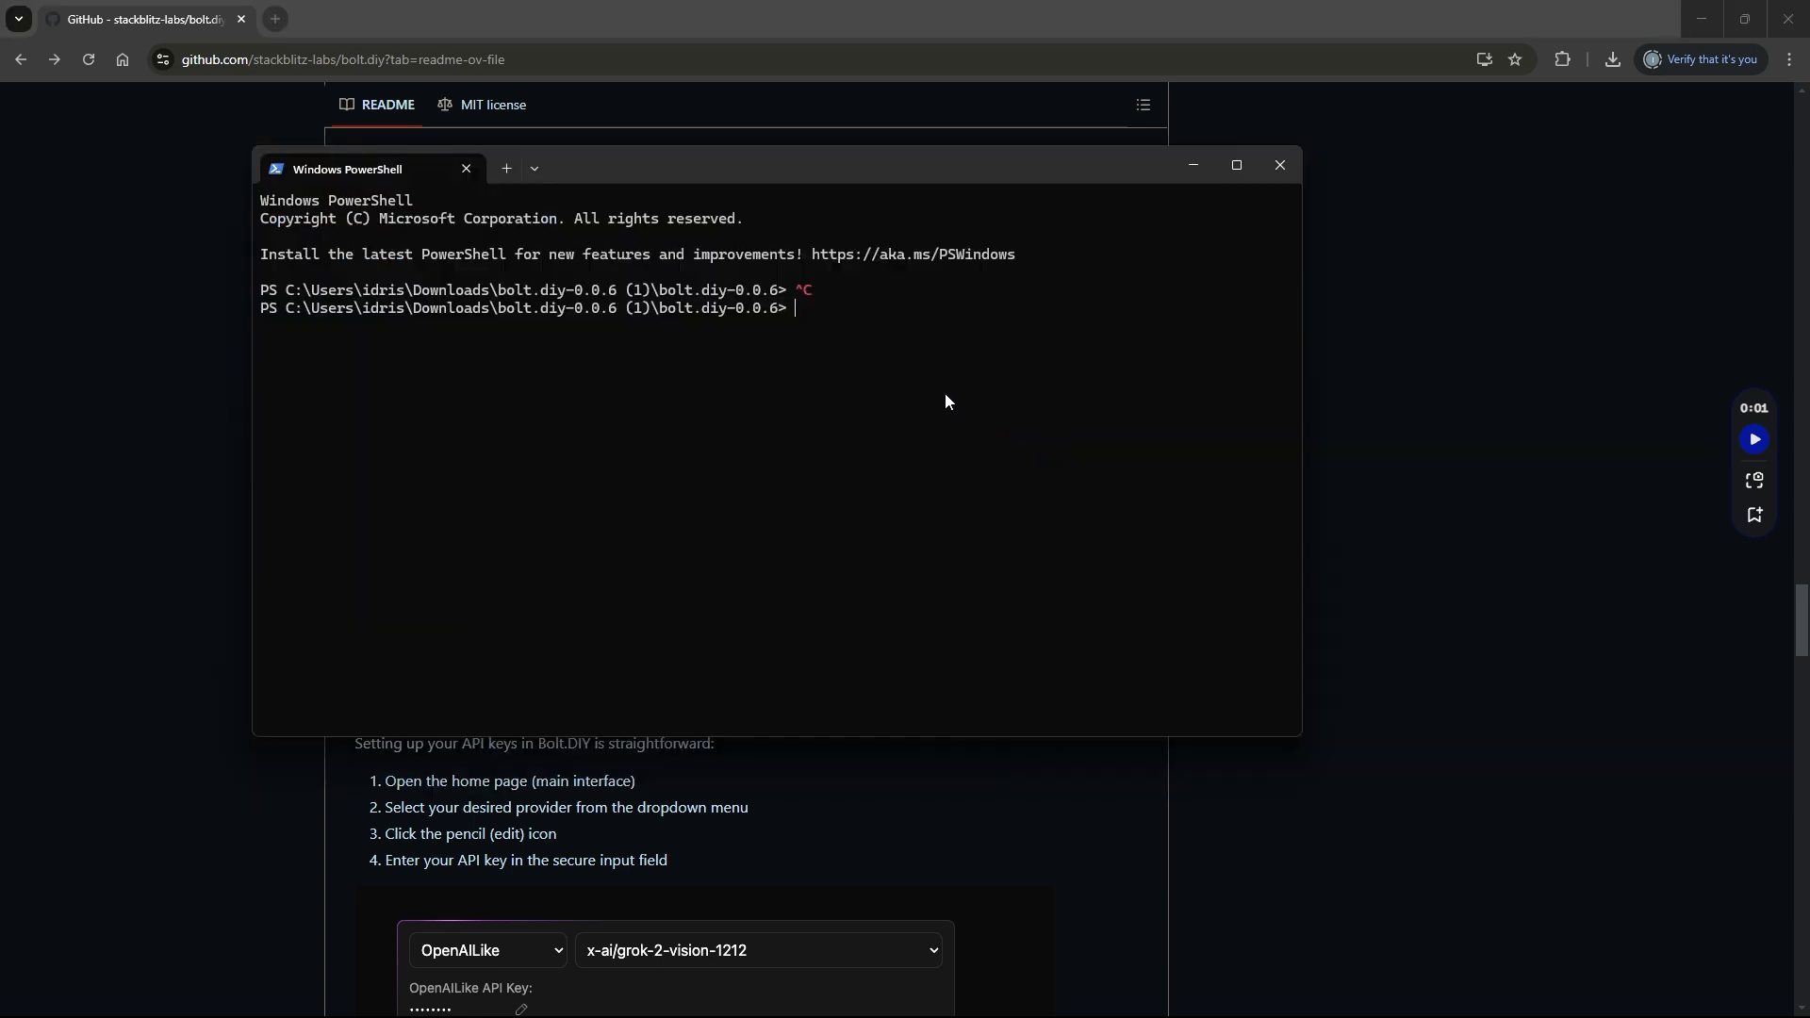
{"action": "key", "text": "ctrl+v"}
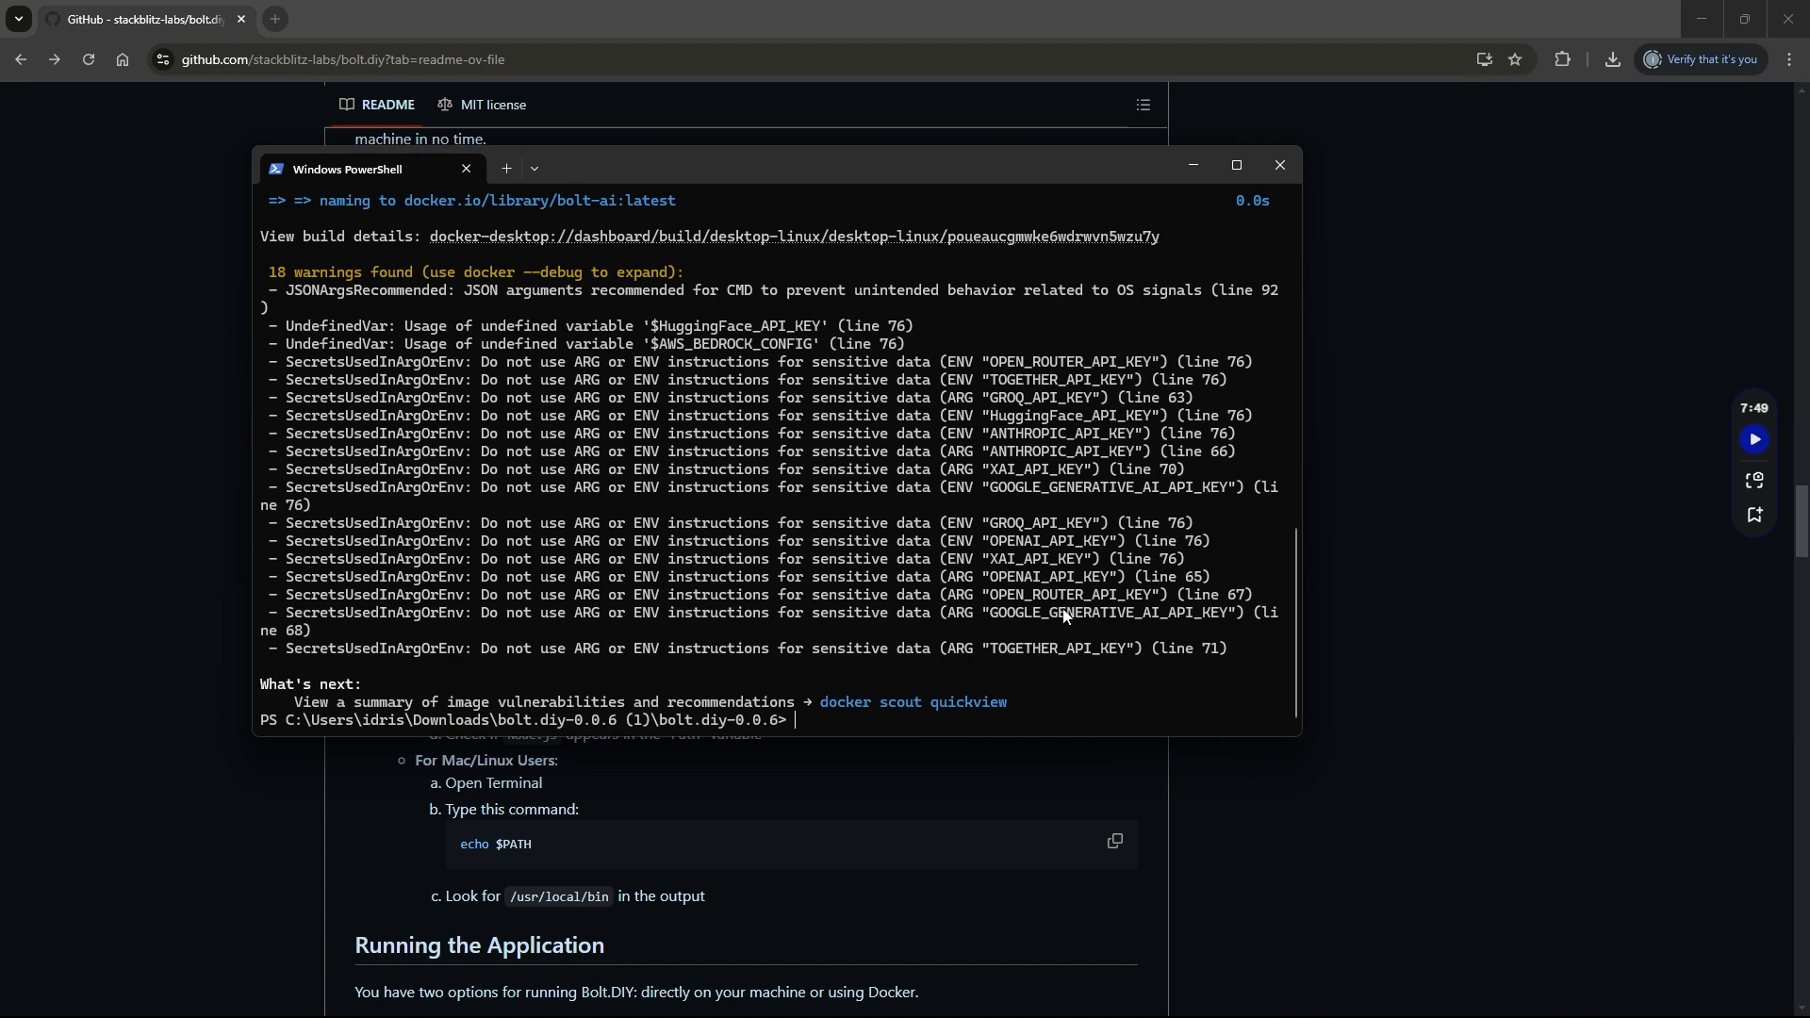
{"action": "scroll", "coordinate": [971, 600], "scroll_direction": "up", "scroll_amount": 4}
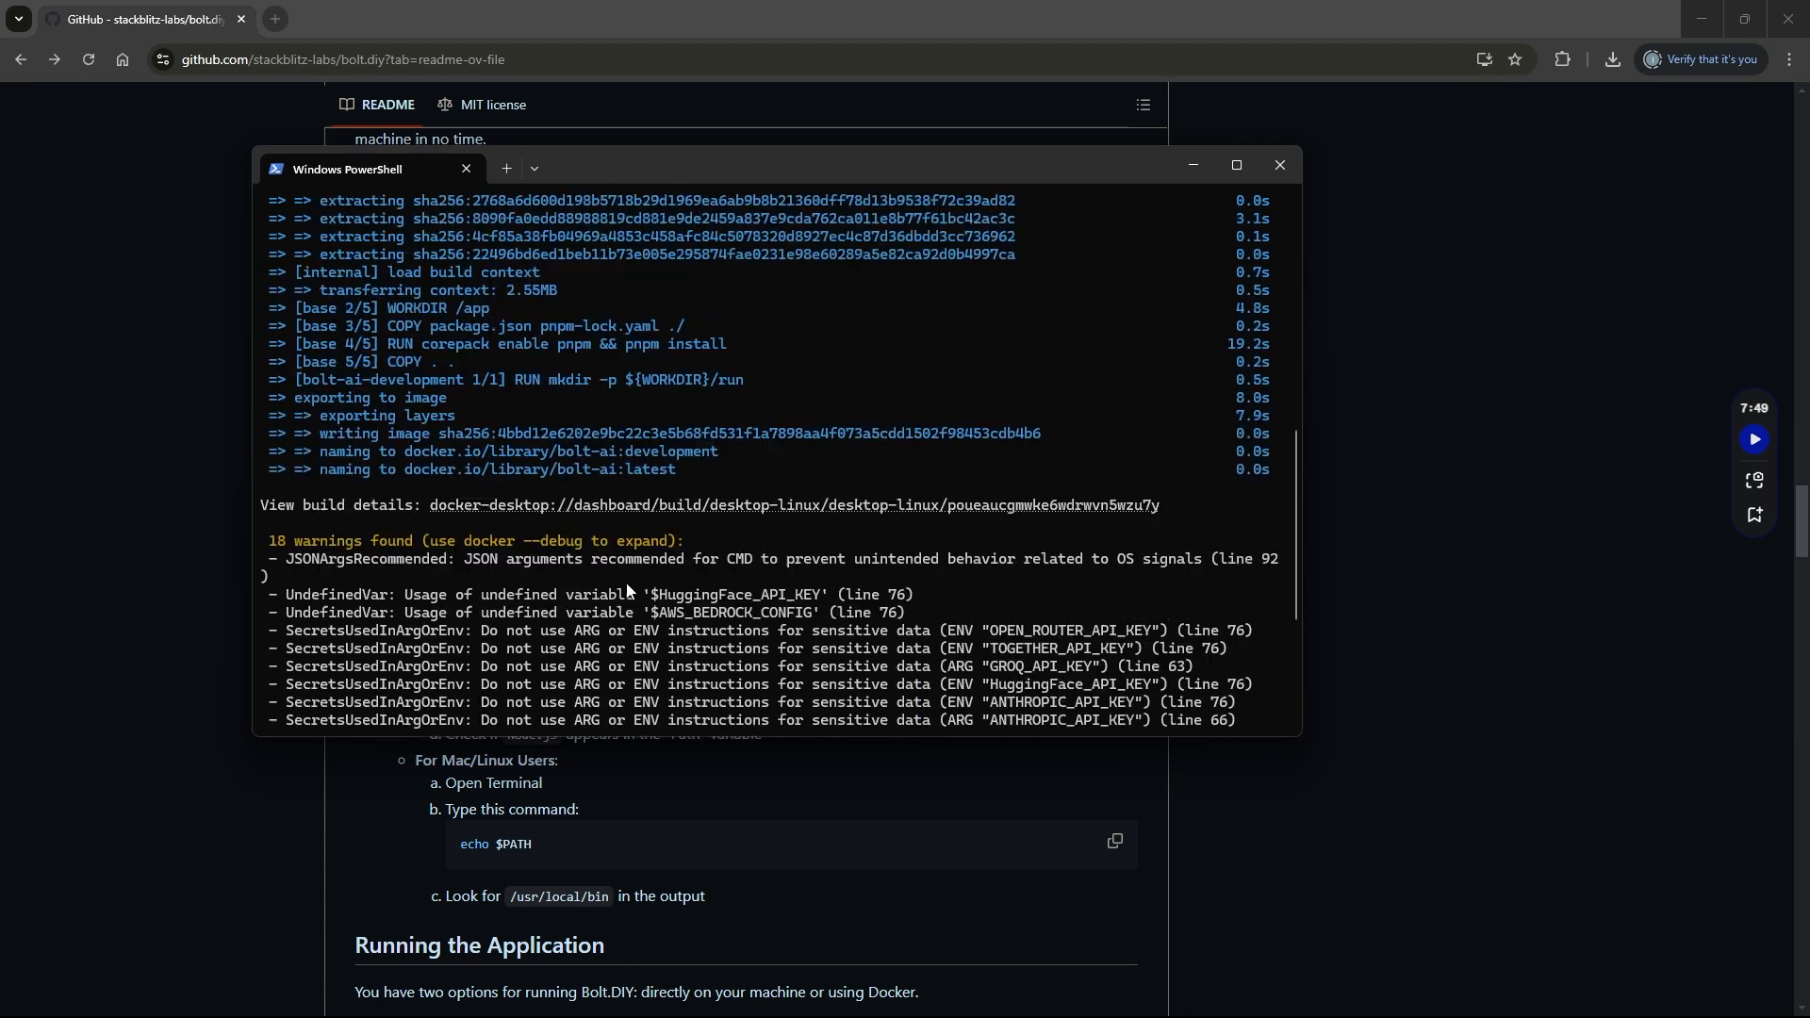
{"action": "scroll", "coordinate": [603, 603], "scroll_direction": "down", "scroll_amount": 4}
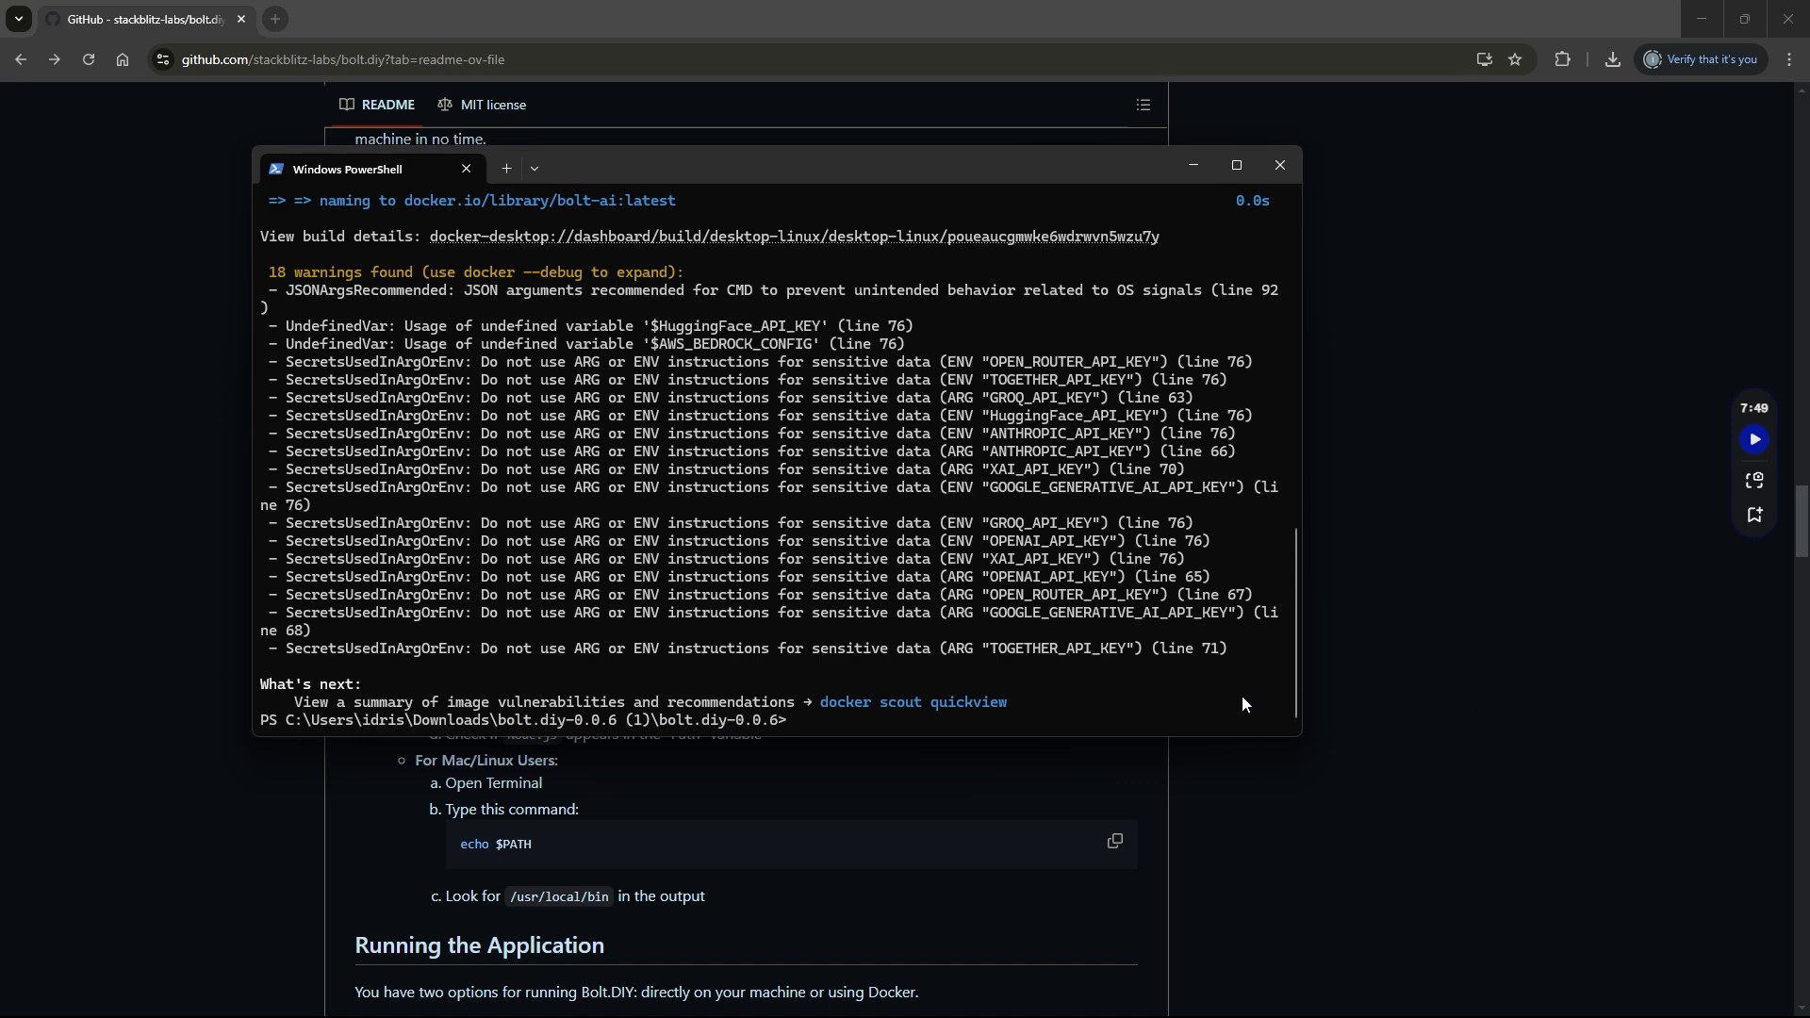
- Return to the README and examine the docker compose --profile development up command under Run the Container
{"action": "left_click", "coordinate": [1440, 756]}
{"action": "scroll", "coordinate": [794, 586], "scroll_direction": "down", "scroll_amount": 5}
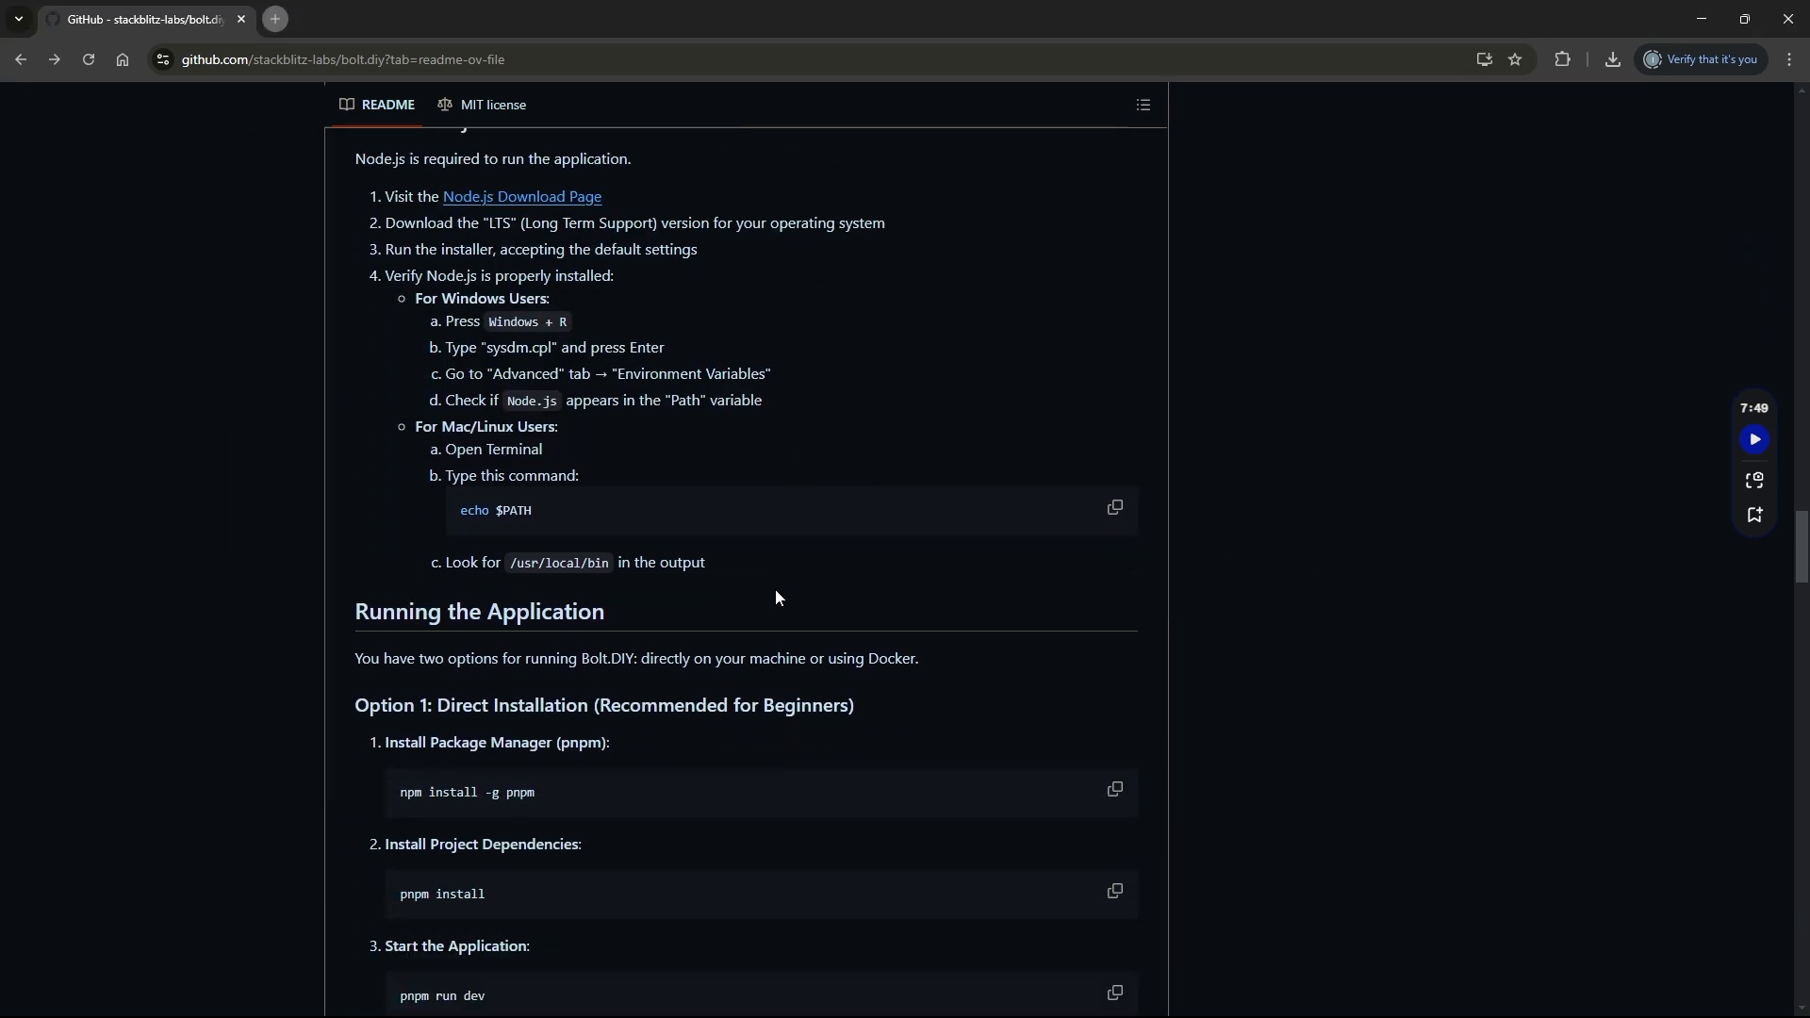
{"action": "scroll", "coordinate": [719, 604], "scroll_direction": "down", "scroll_amount": 8}
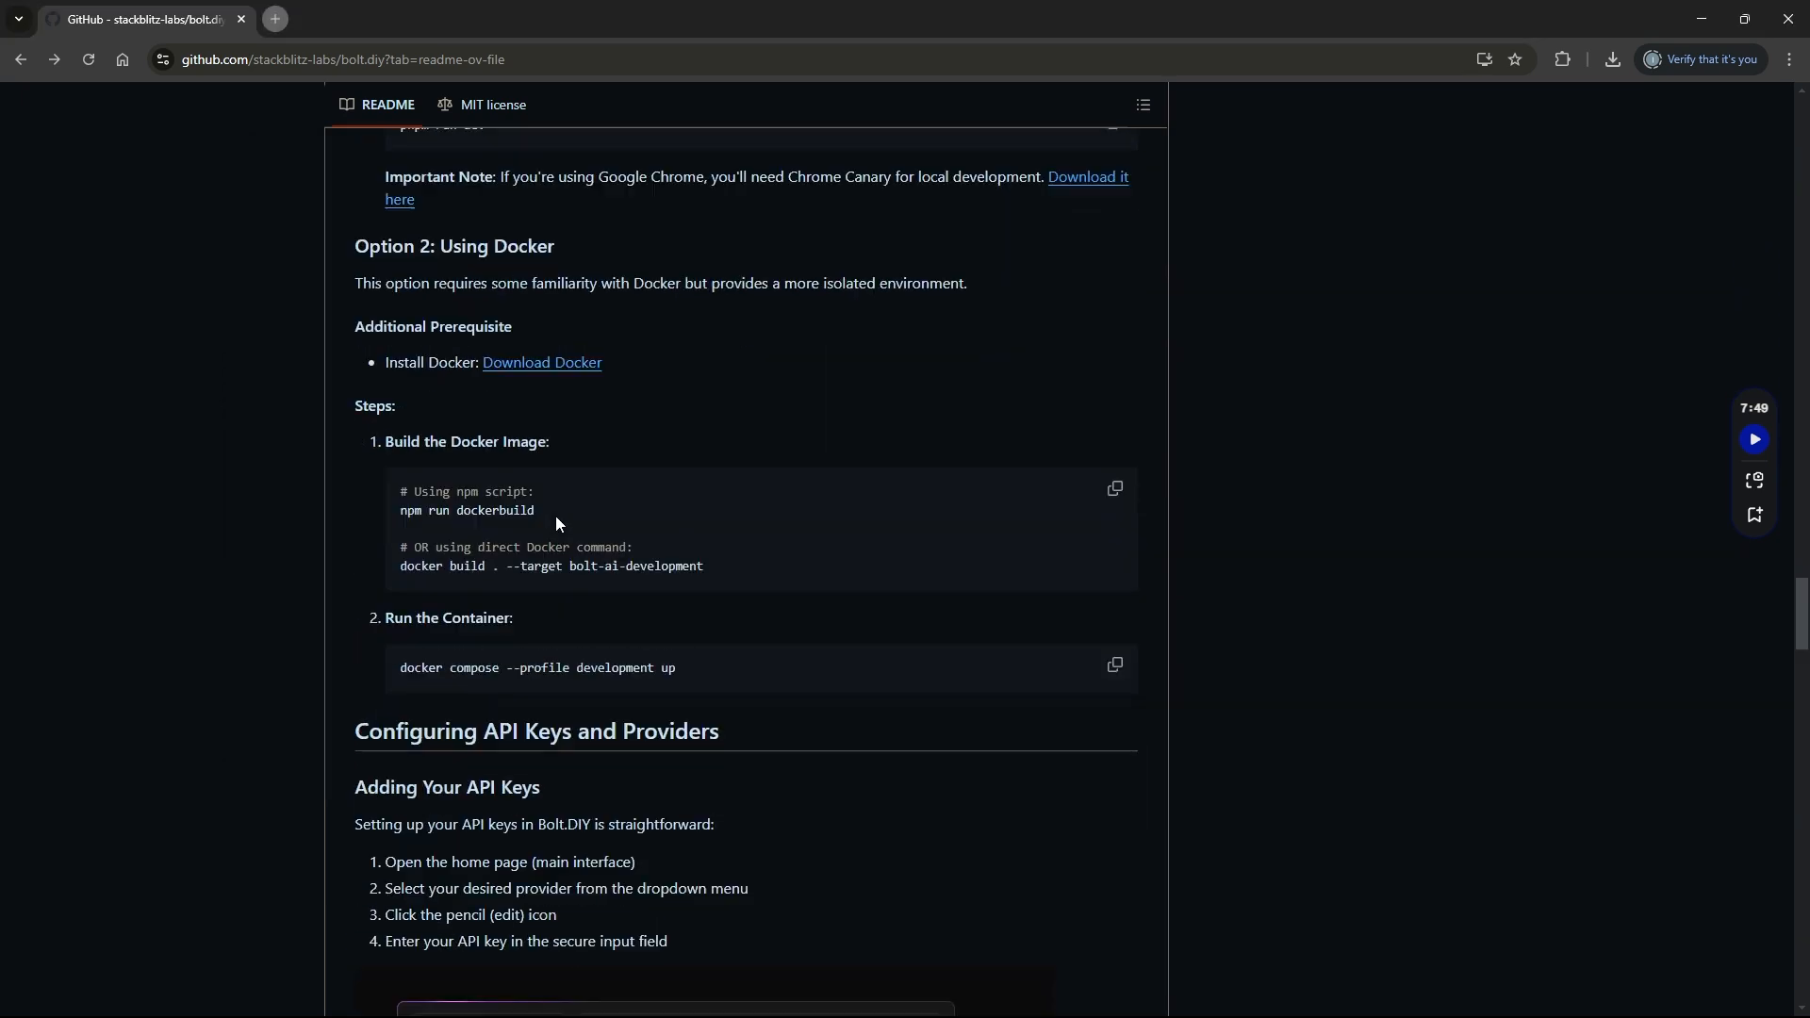
{"action": "left_click_drag", "start_coordinate": [676, 554], "coordinate": [387, 551]}
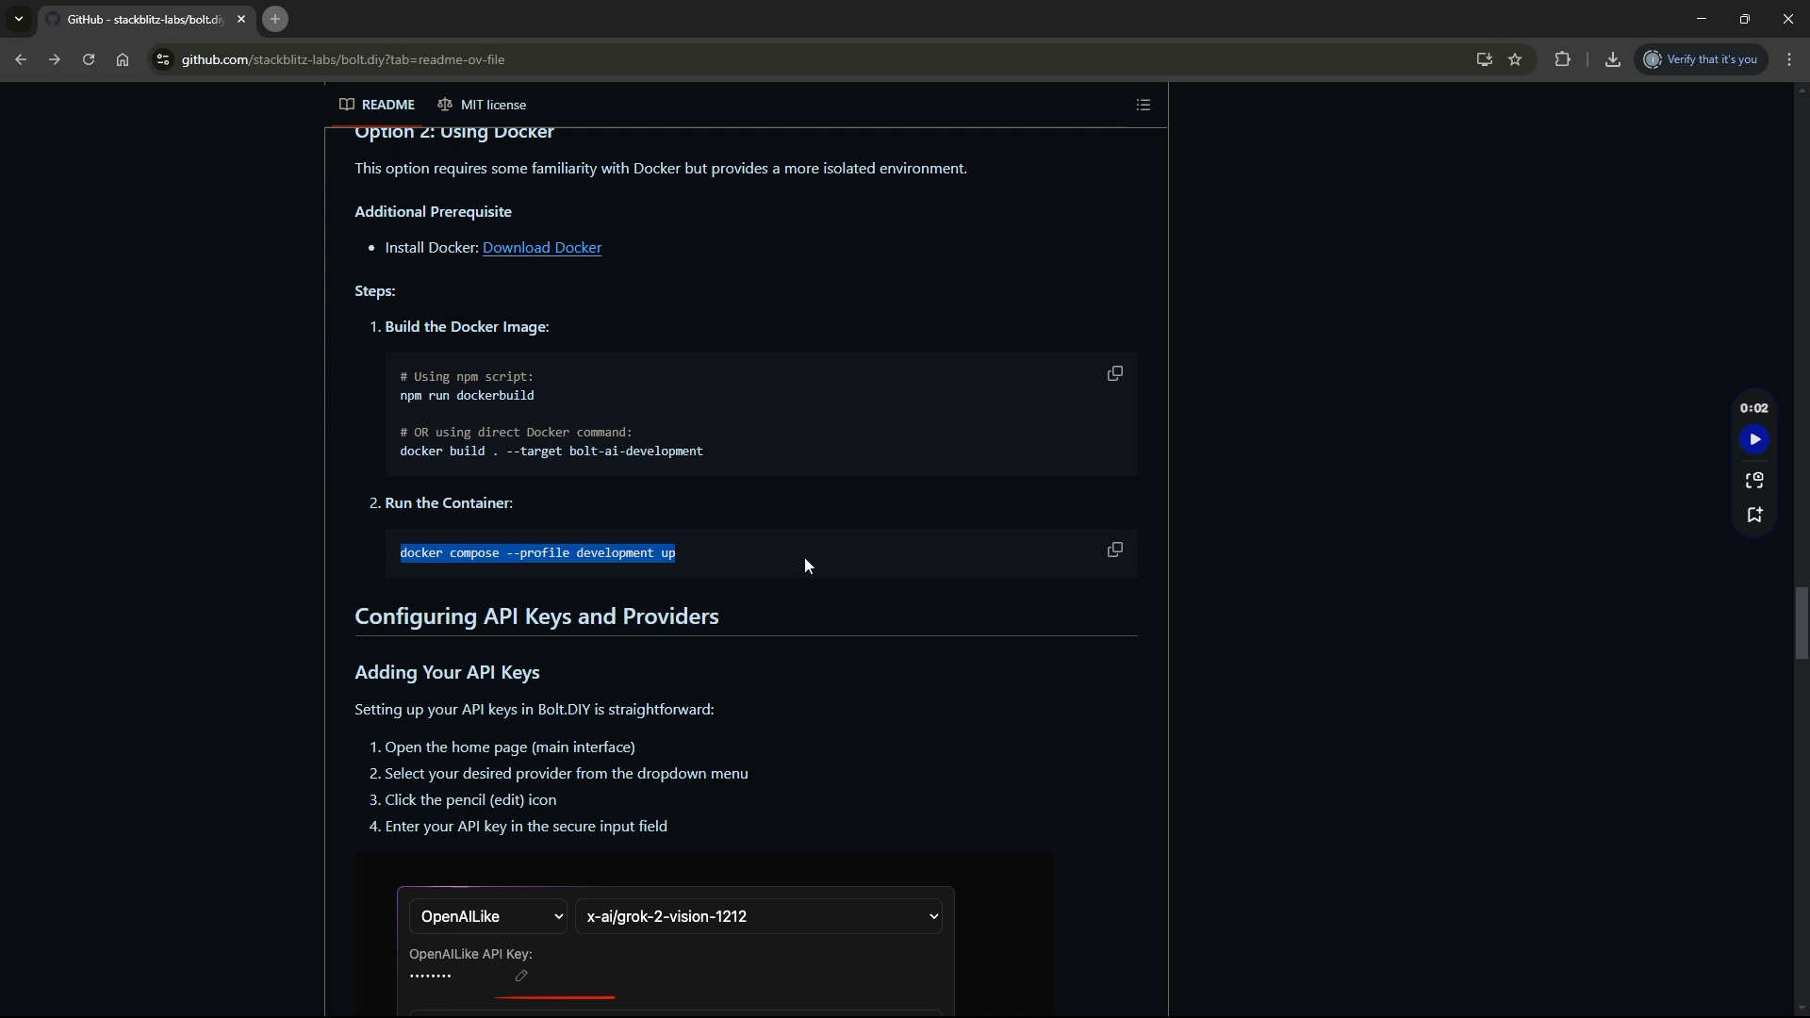
{"action": "left_click_drag", "start_coordinate": [703, 555], "coordinate": [403, 562]}
{"action": "left_click", "coordinate": [804, 549]}
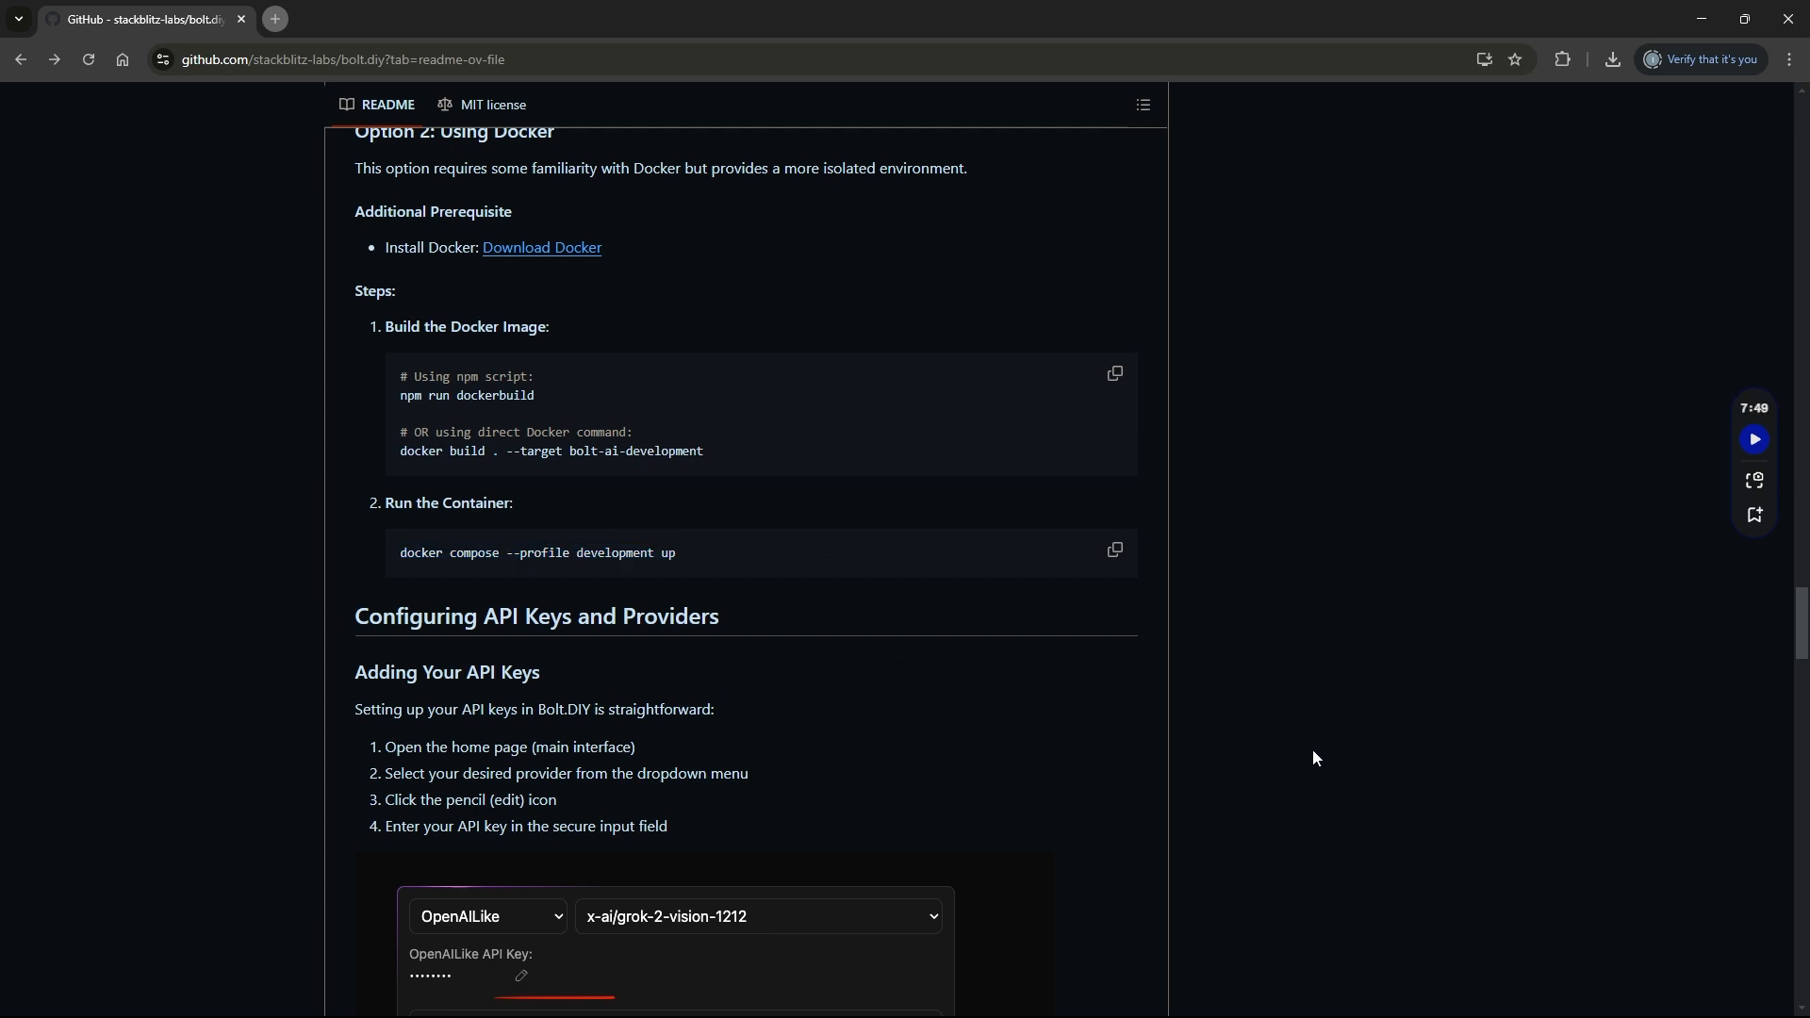
{"action": "left_click_drag", "start_coordinate": [733, 556], "coordinate": [405, 553]}
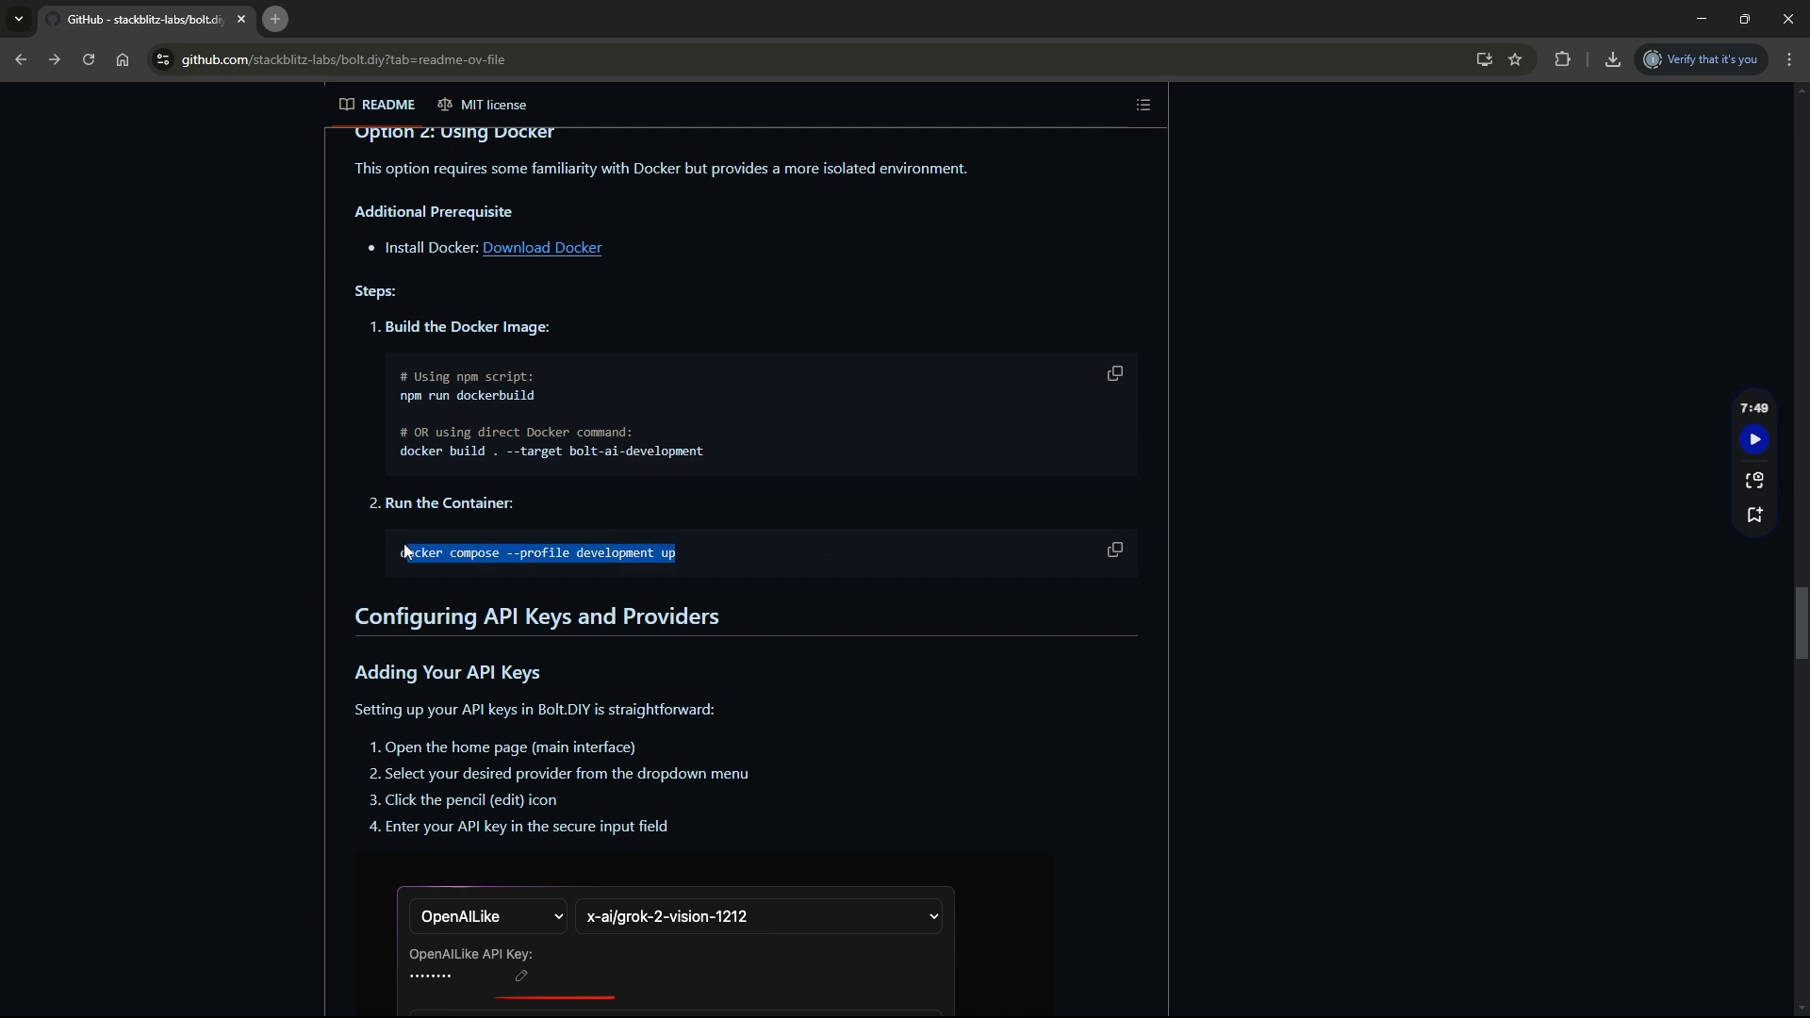
{"action": "left_click", "coordinate": [738, 581]}
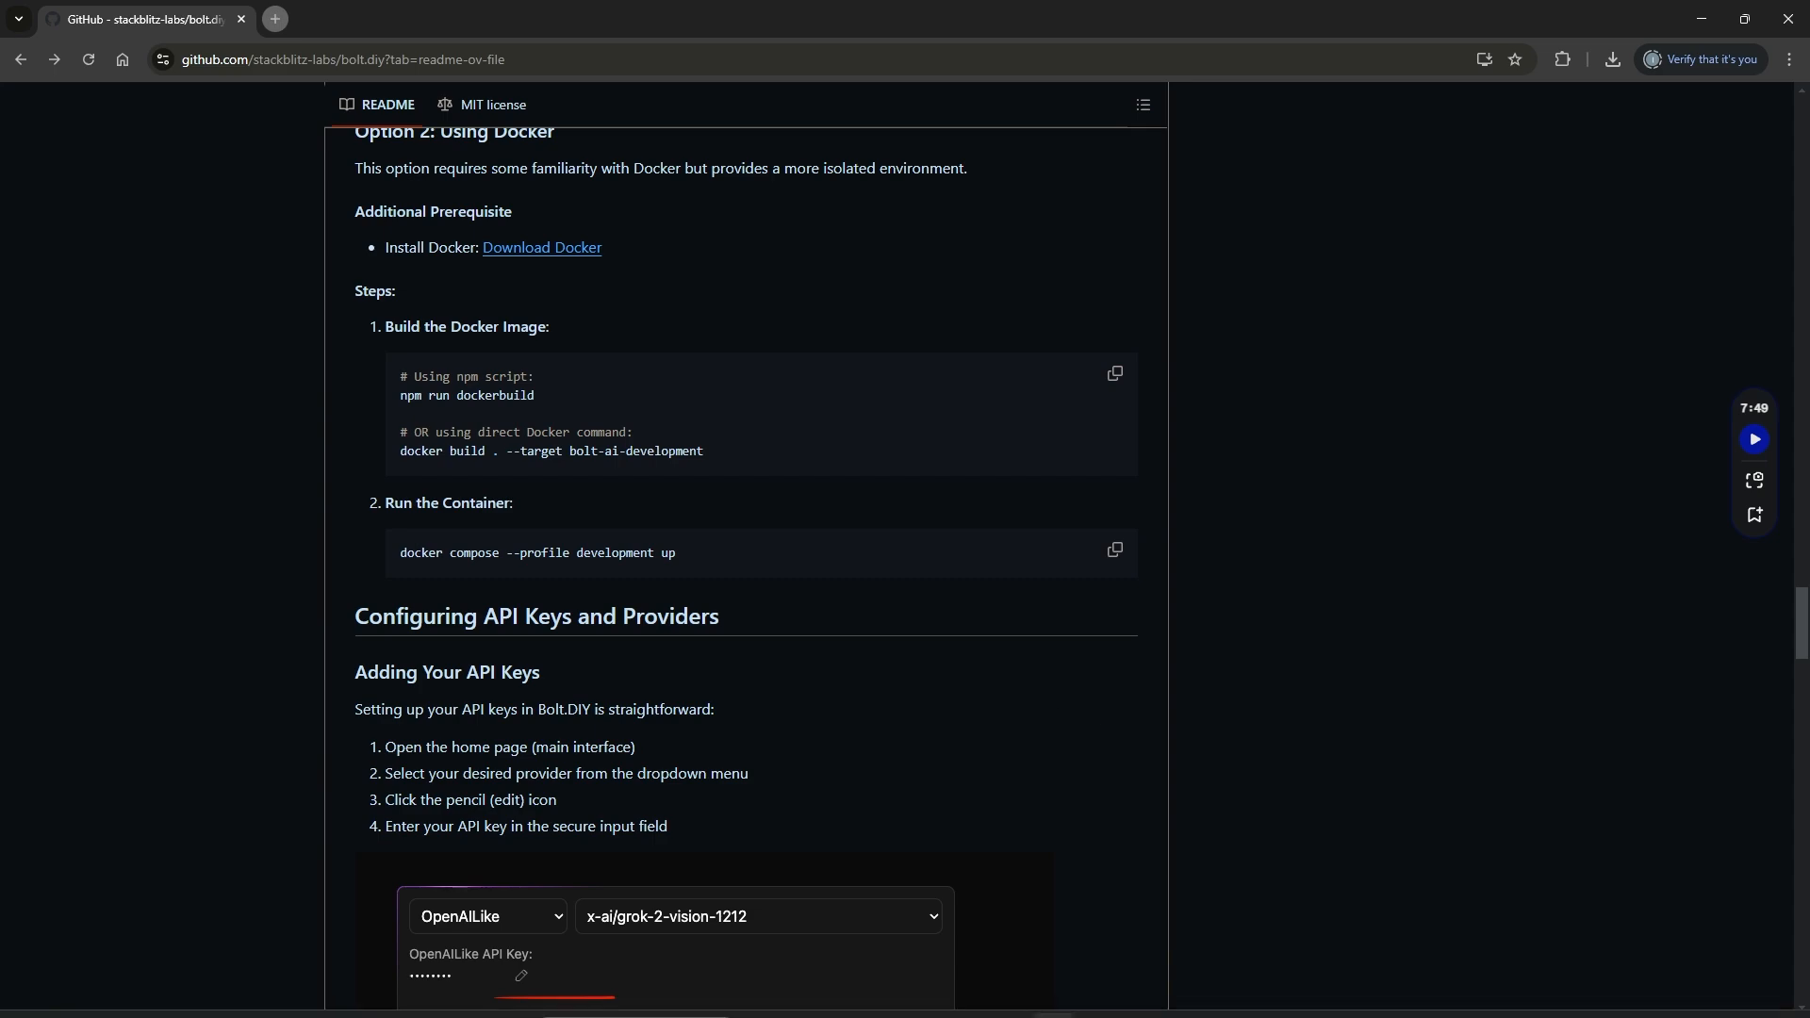
- Switch to Docker Desktop and filter the local images by "bolt"
{"action": "mouse_move", "coordinate": [1348, 992]}
{"action": "left_click", "coordinate": [1220, 997]}
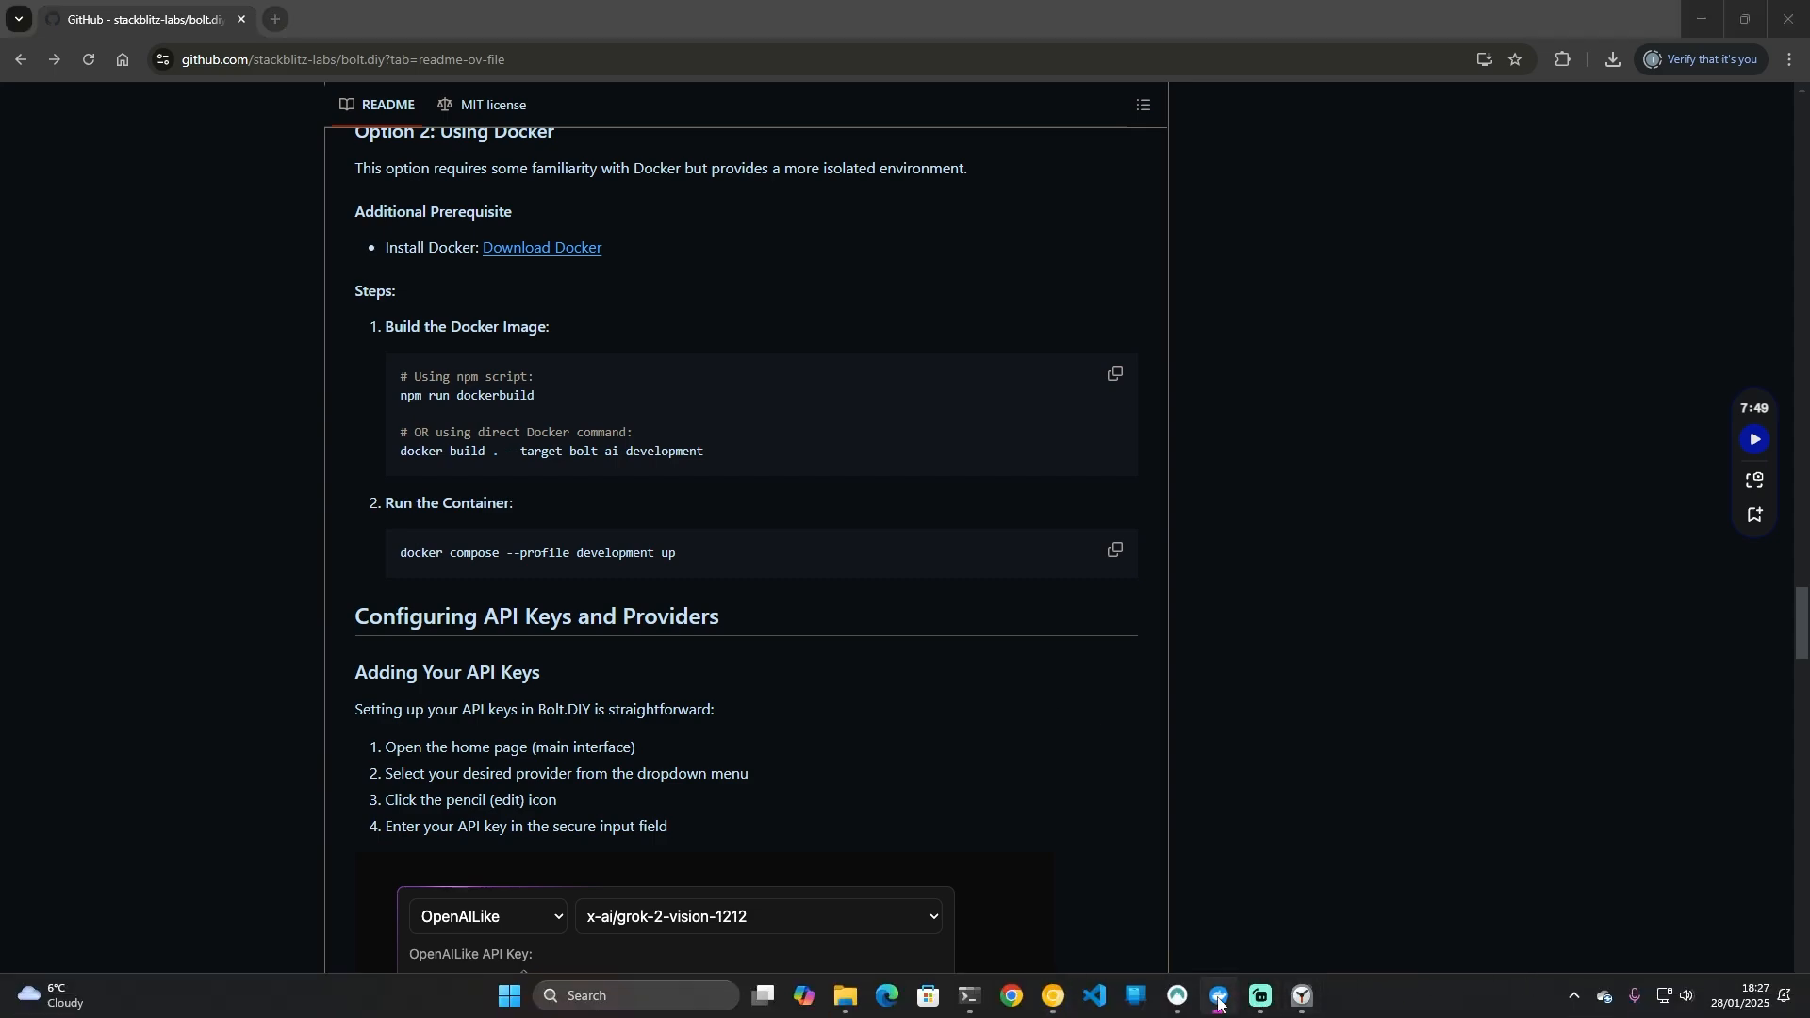
{"action": "left_click_drag", "start_coordinate": [1809, 273], "coordinate": [686, 7]}
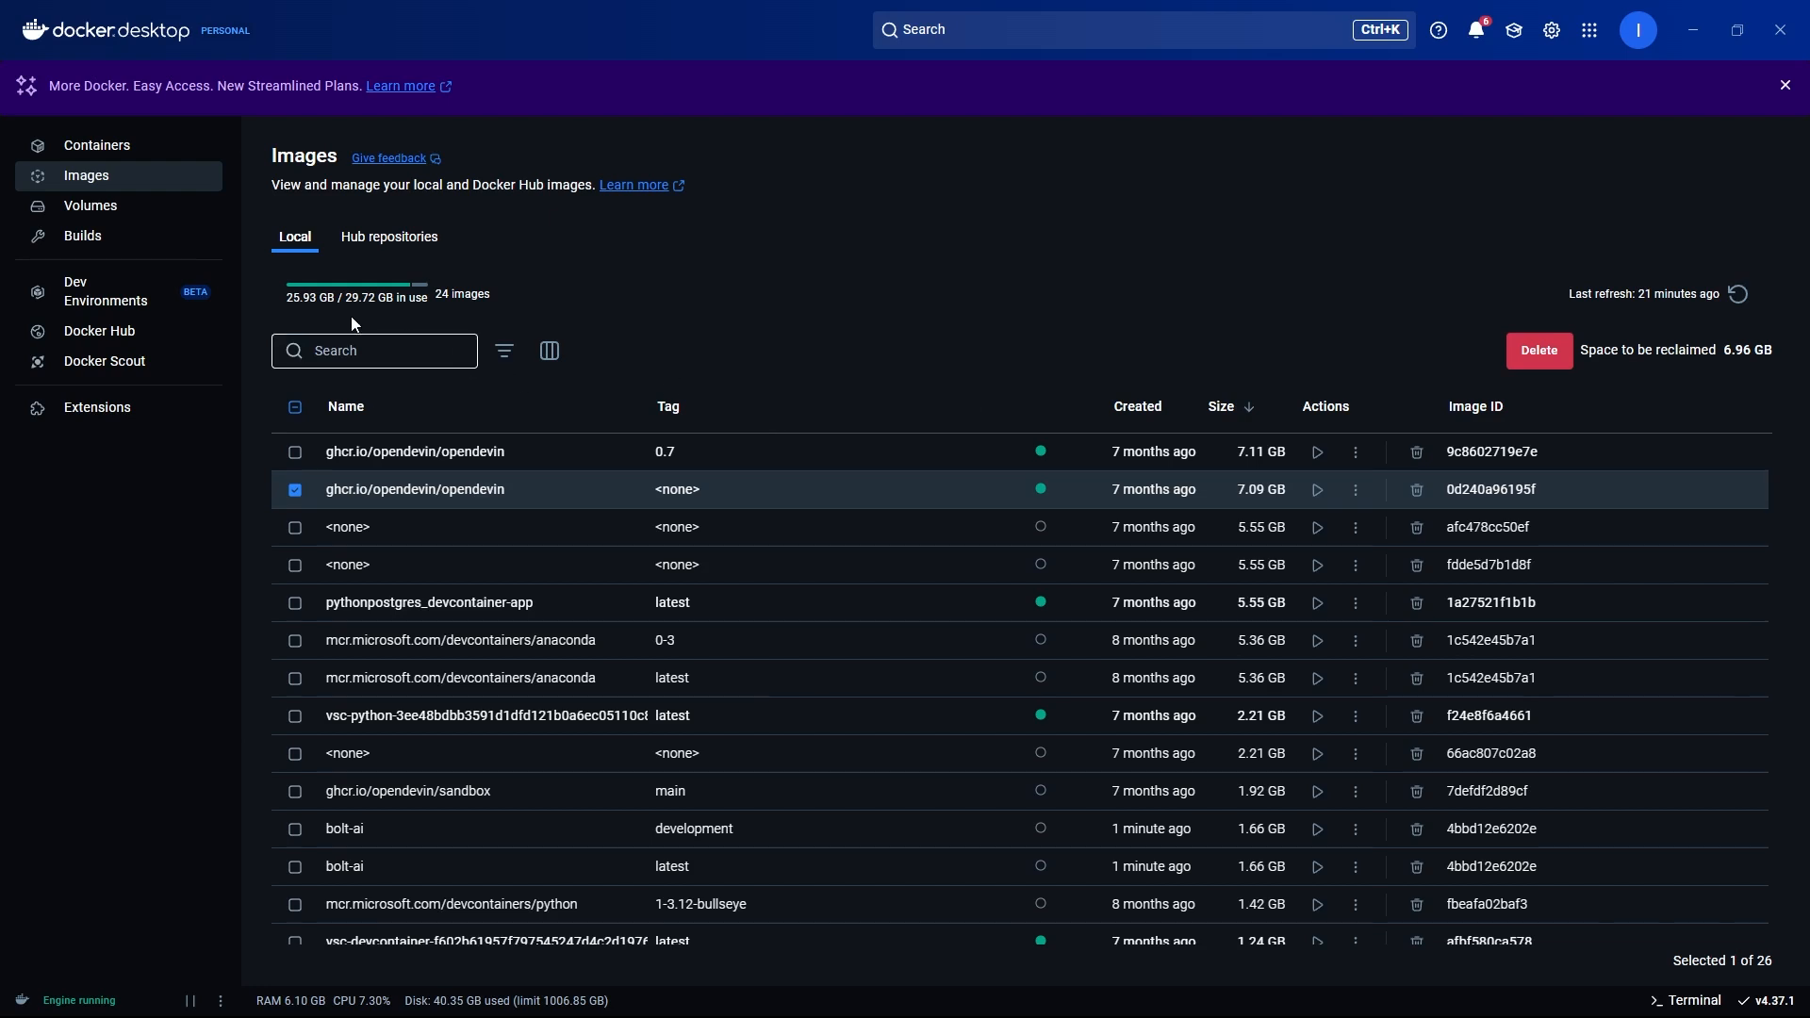
{"action": "left_click", "coordinate": [98, 146]}
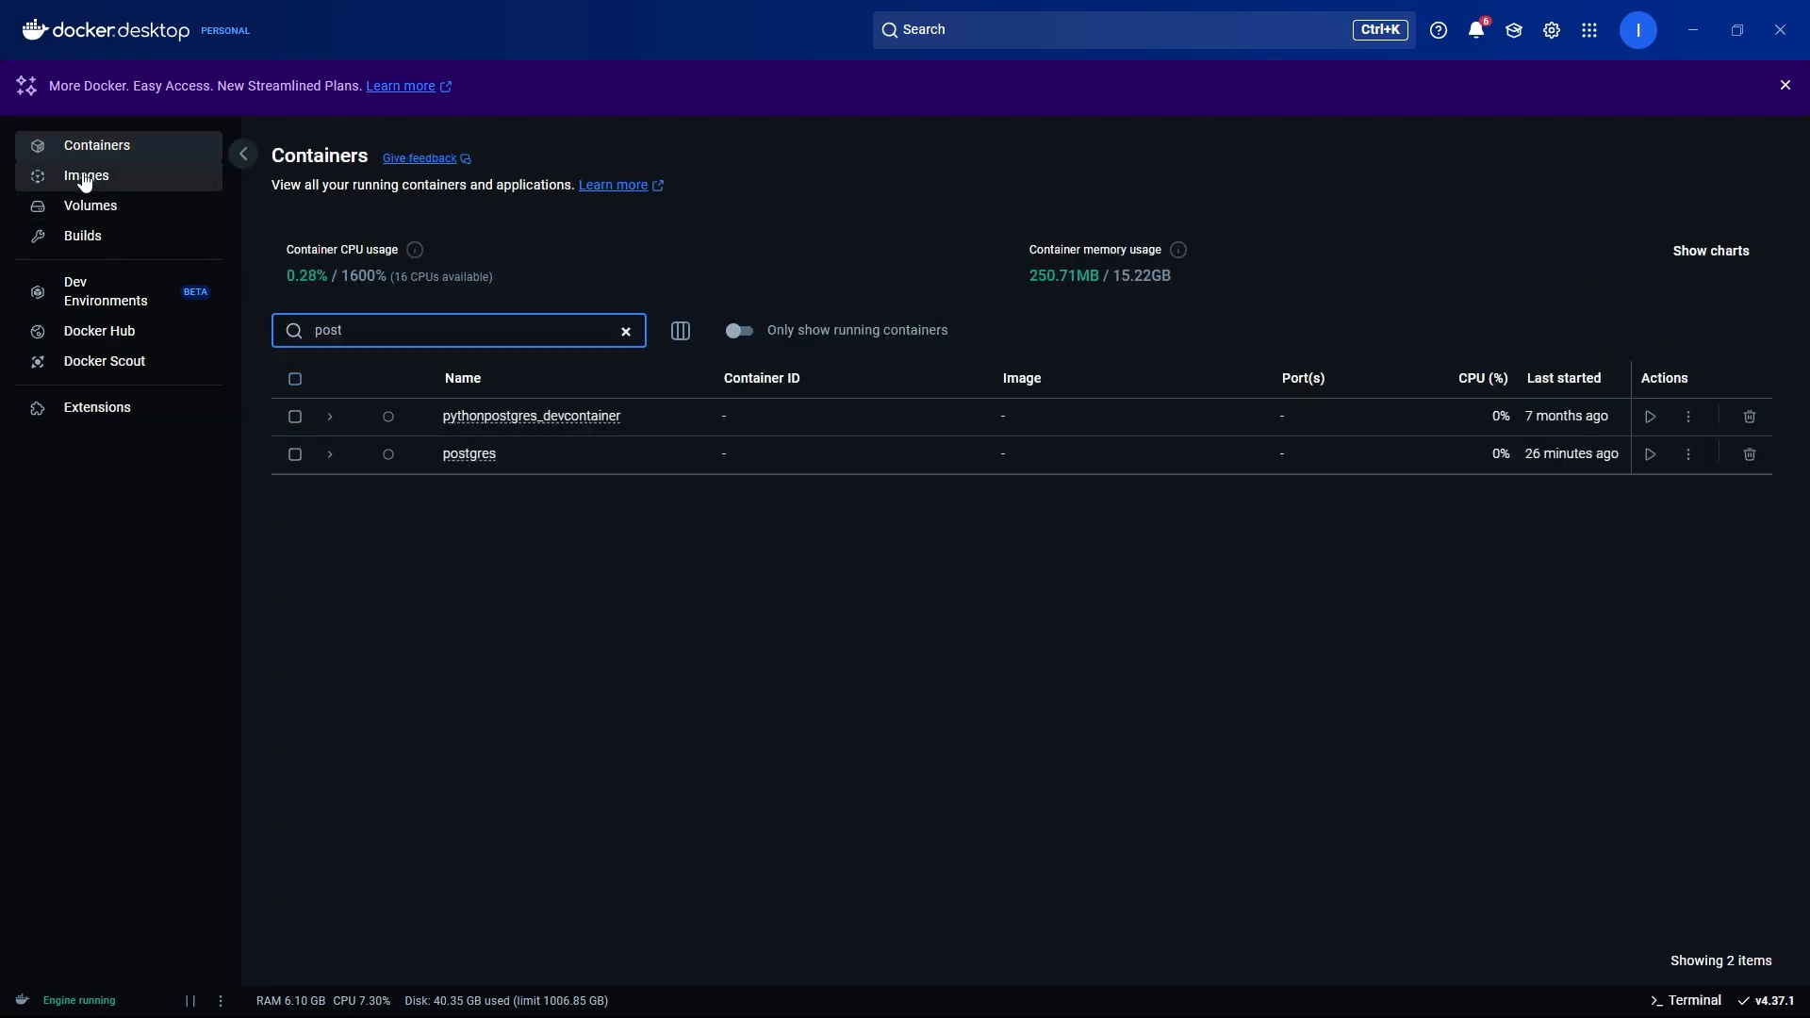
{"action": "left_click", "coordinate": [89, 176]}
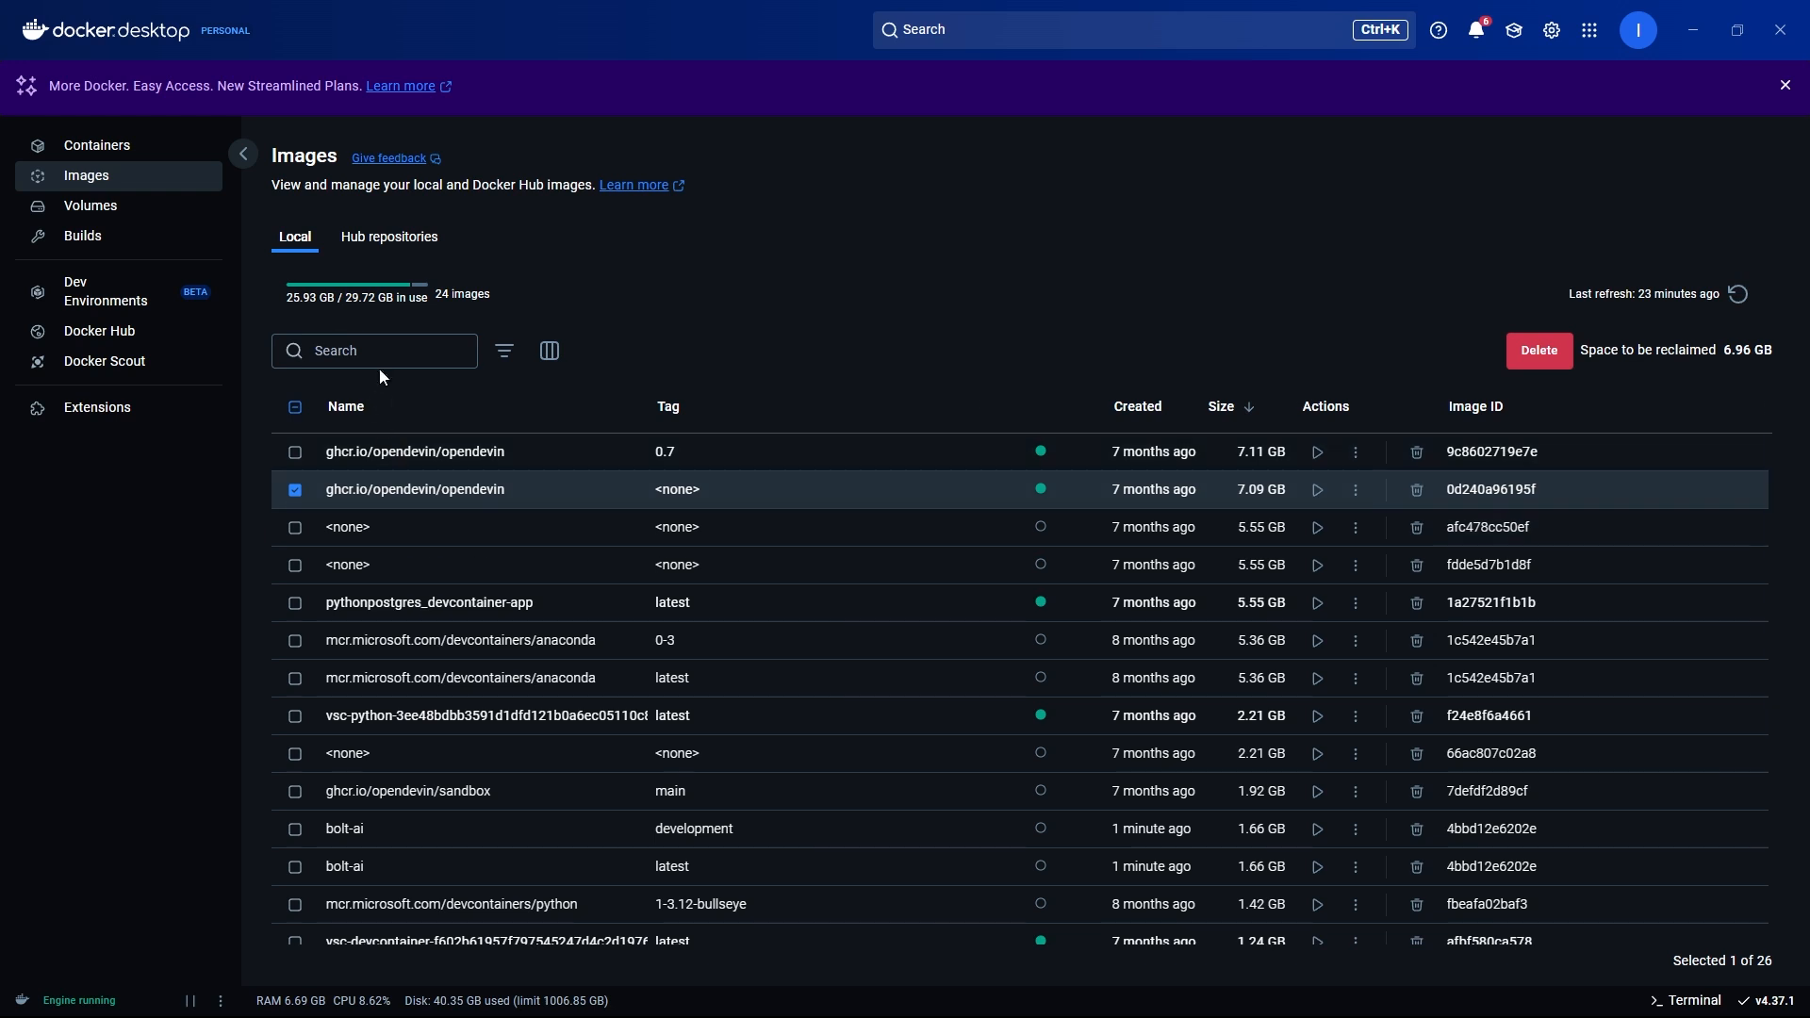
{"action": "left_click", "coordinate": [381, 357]}
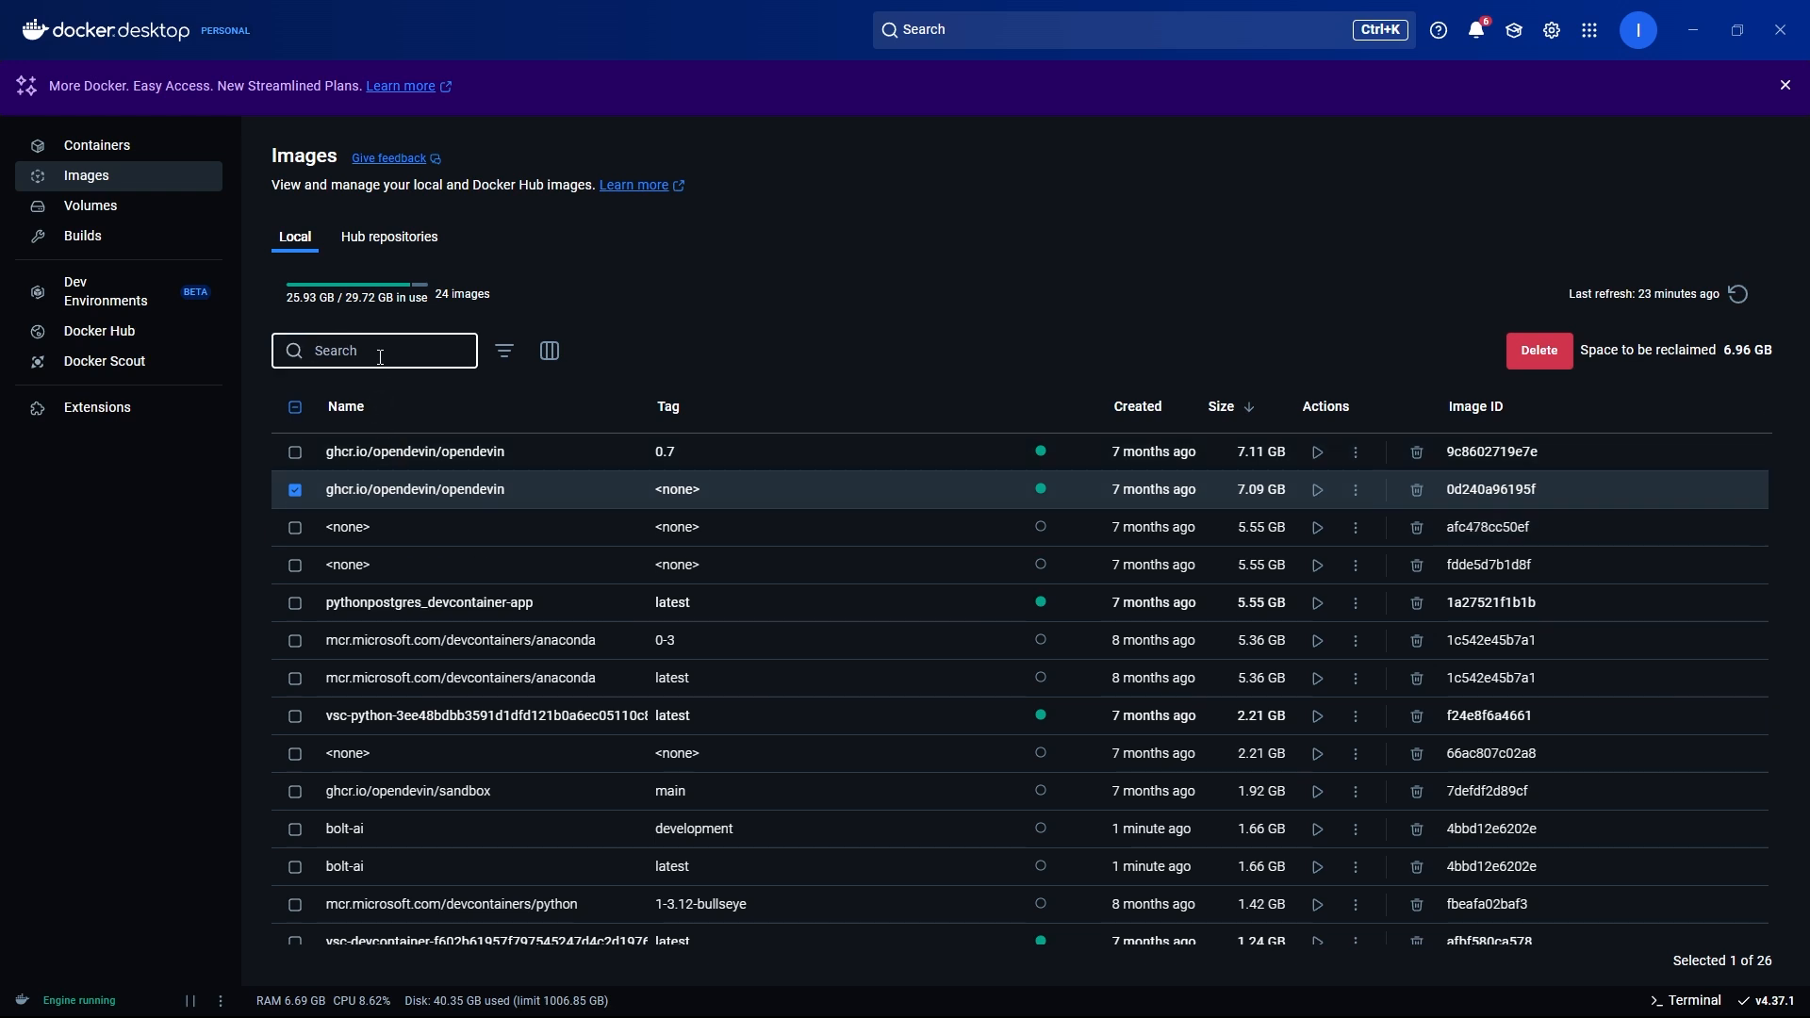
{"action": "type", "text": "bolt"}
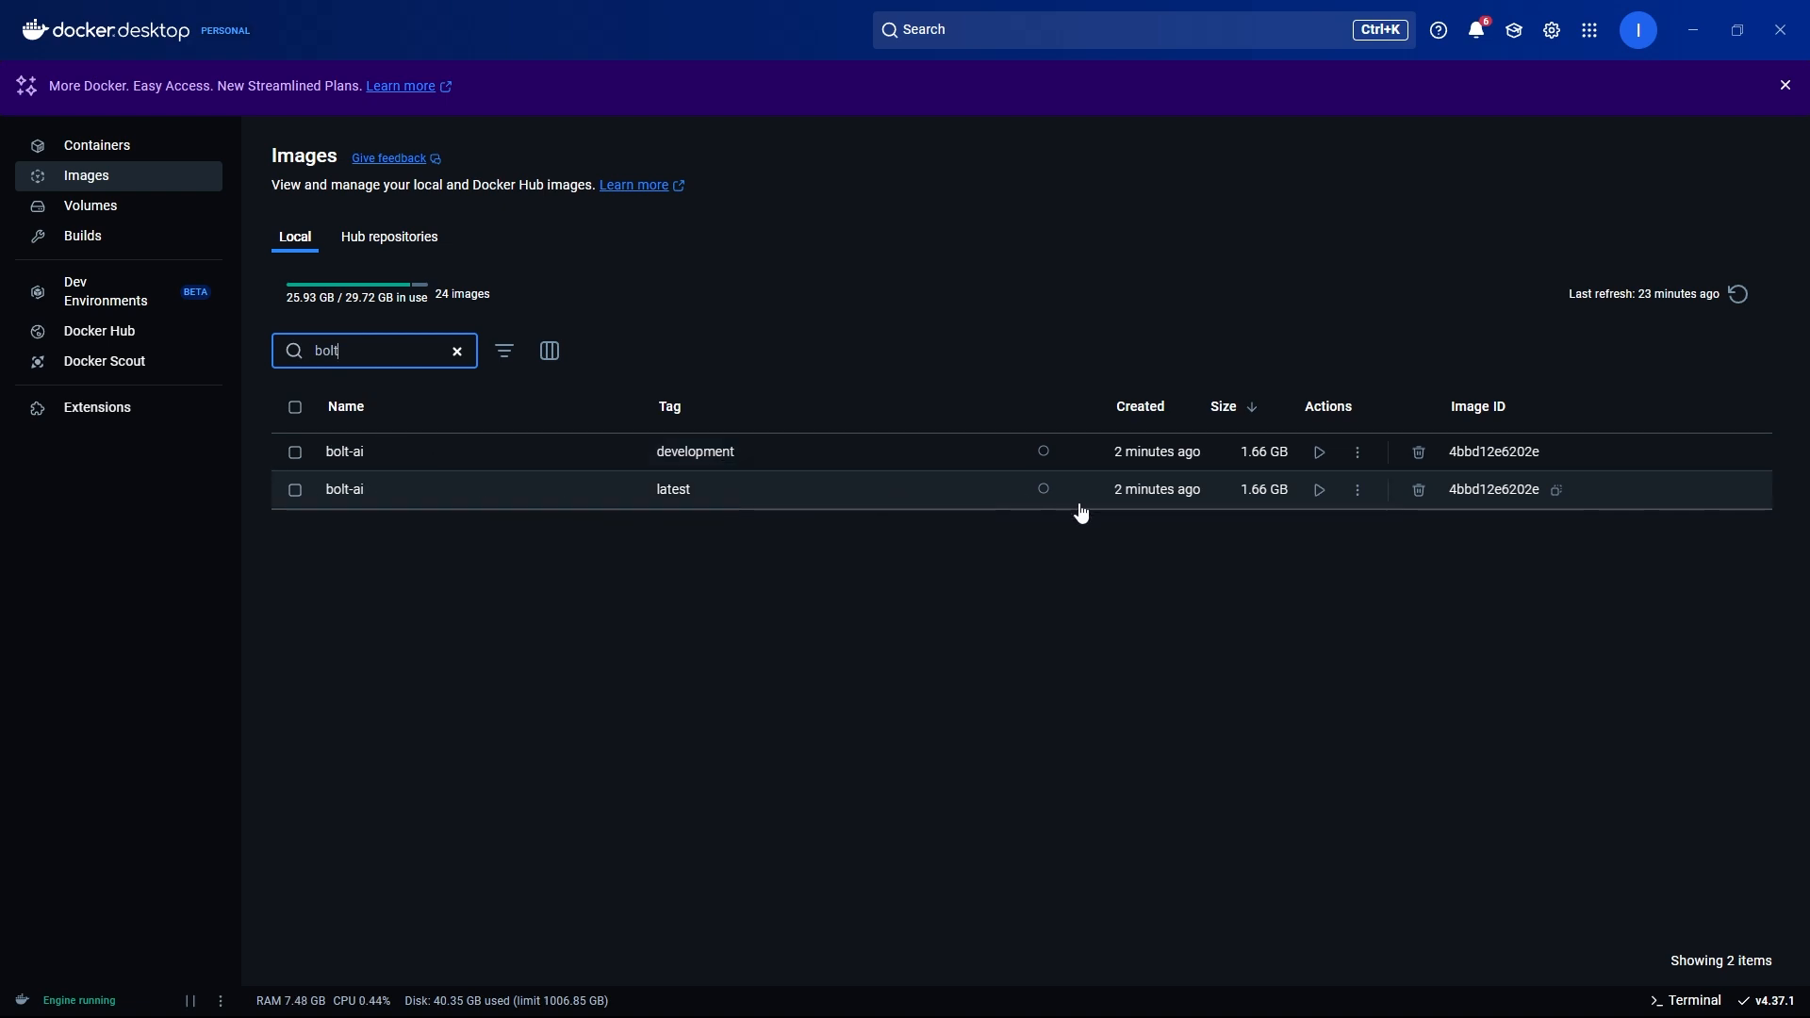
- Run a new container from the bolt-ai:latest image with host port 5173 and no custom container name
{"action": "left_click", "coordinate": [1322, 491]}
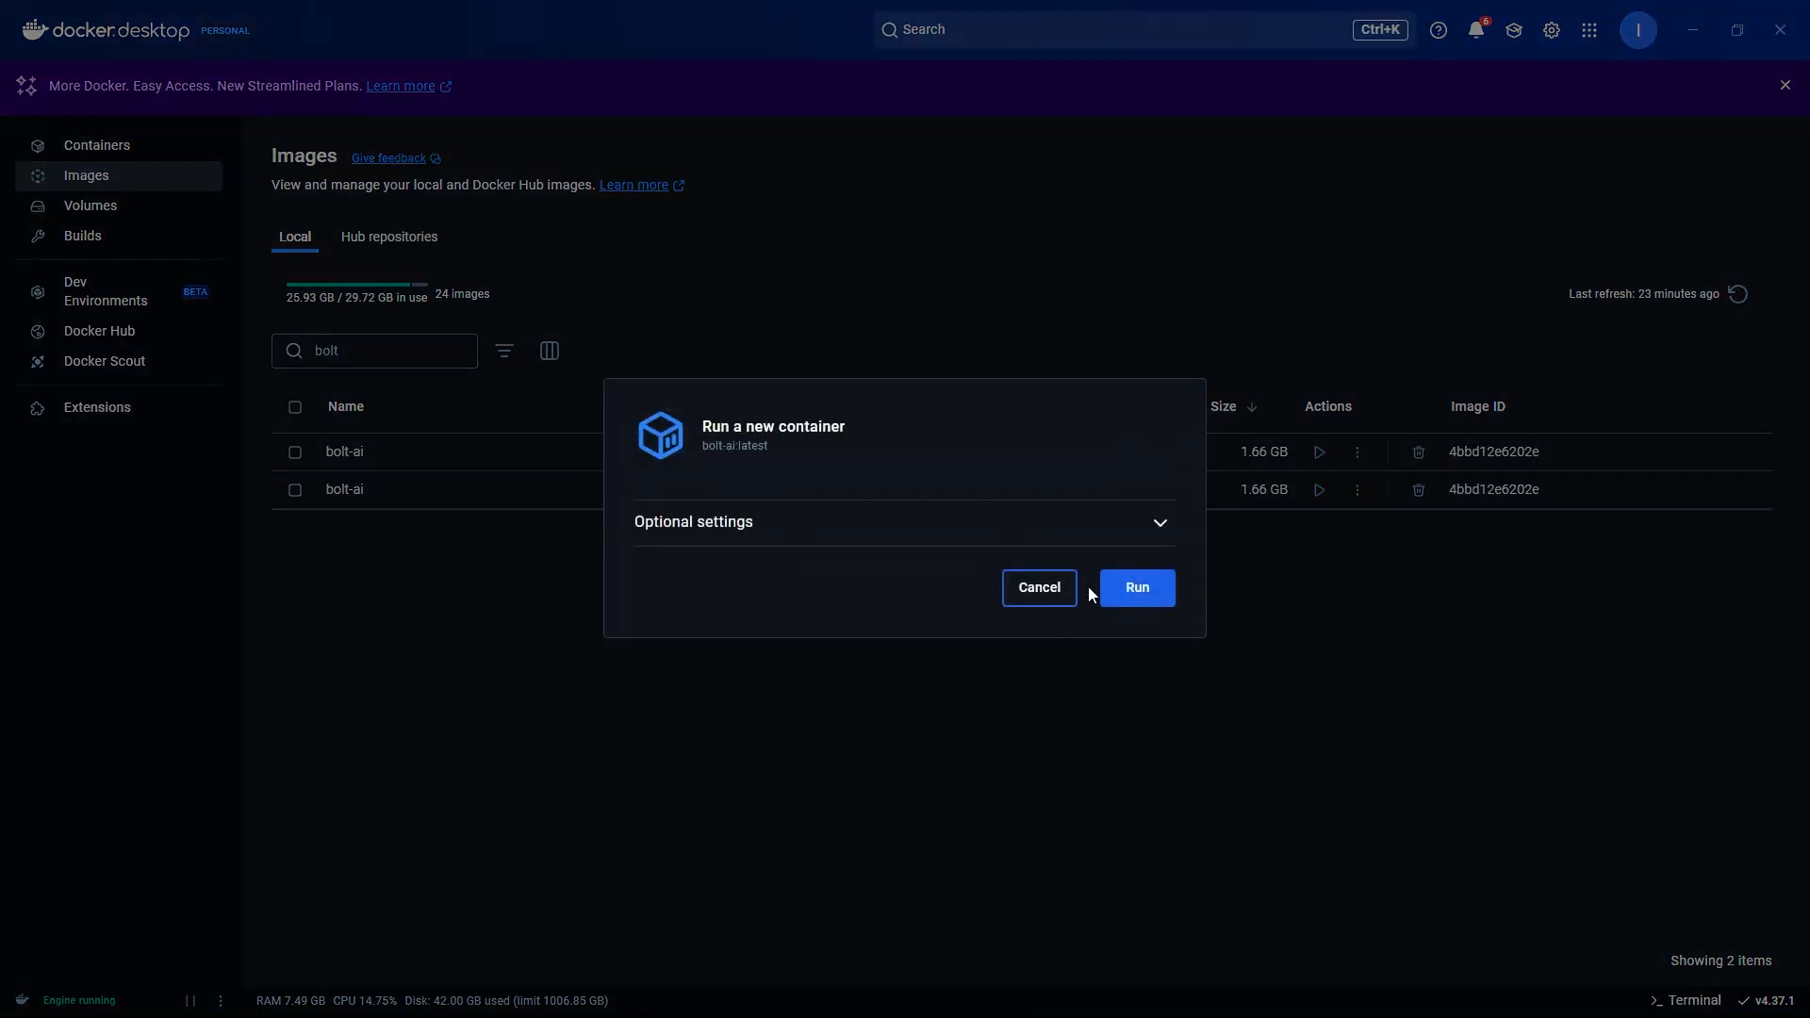
{"action": "left_click", "coordinate": [766, 521]}
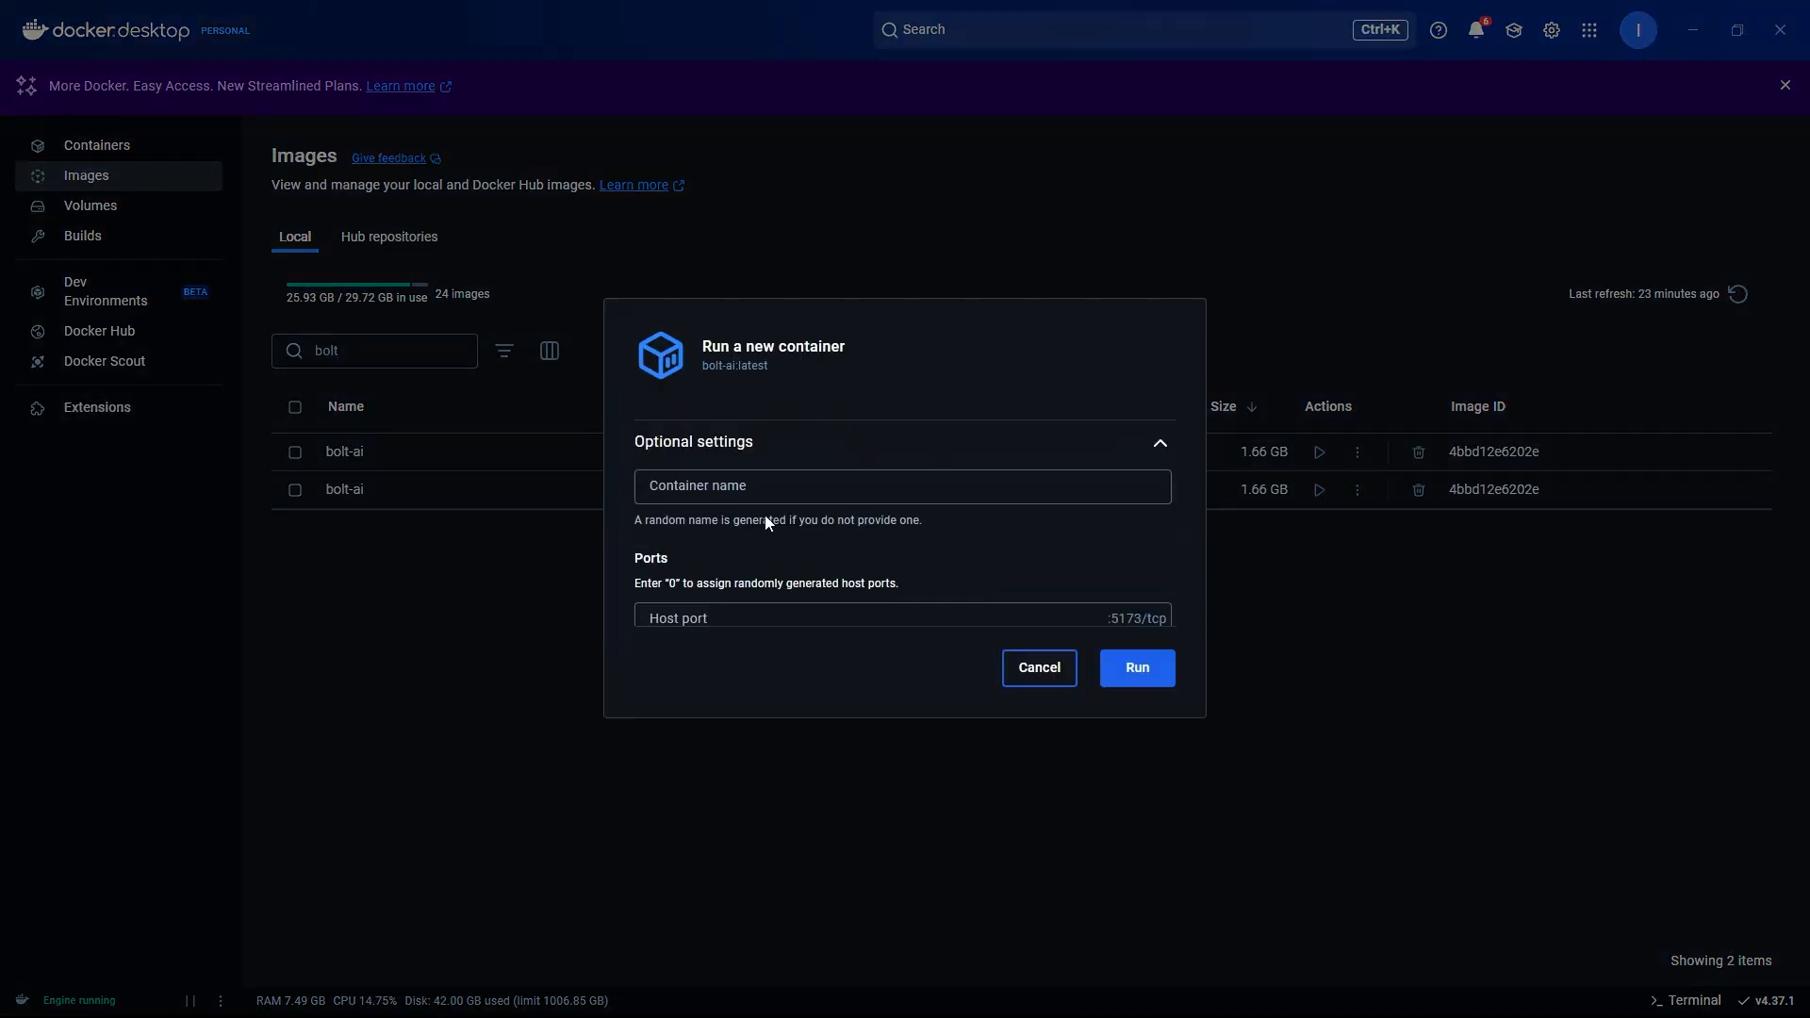
{"action": "left_click", "coordinate": [817, 392]}
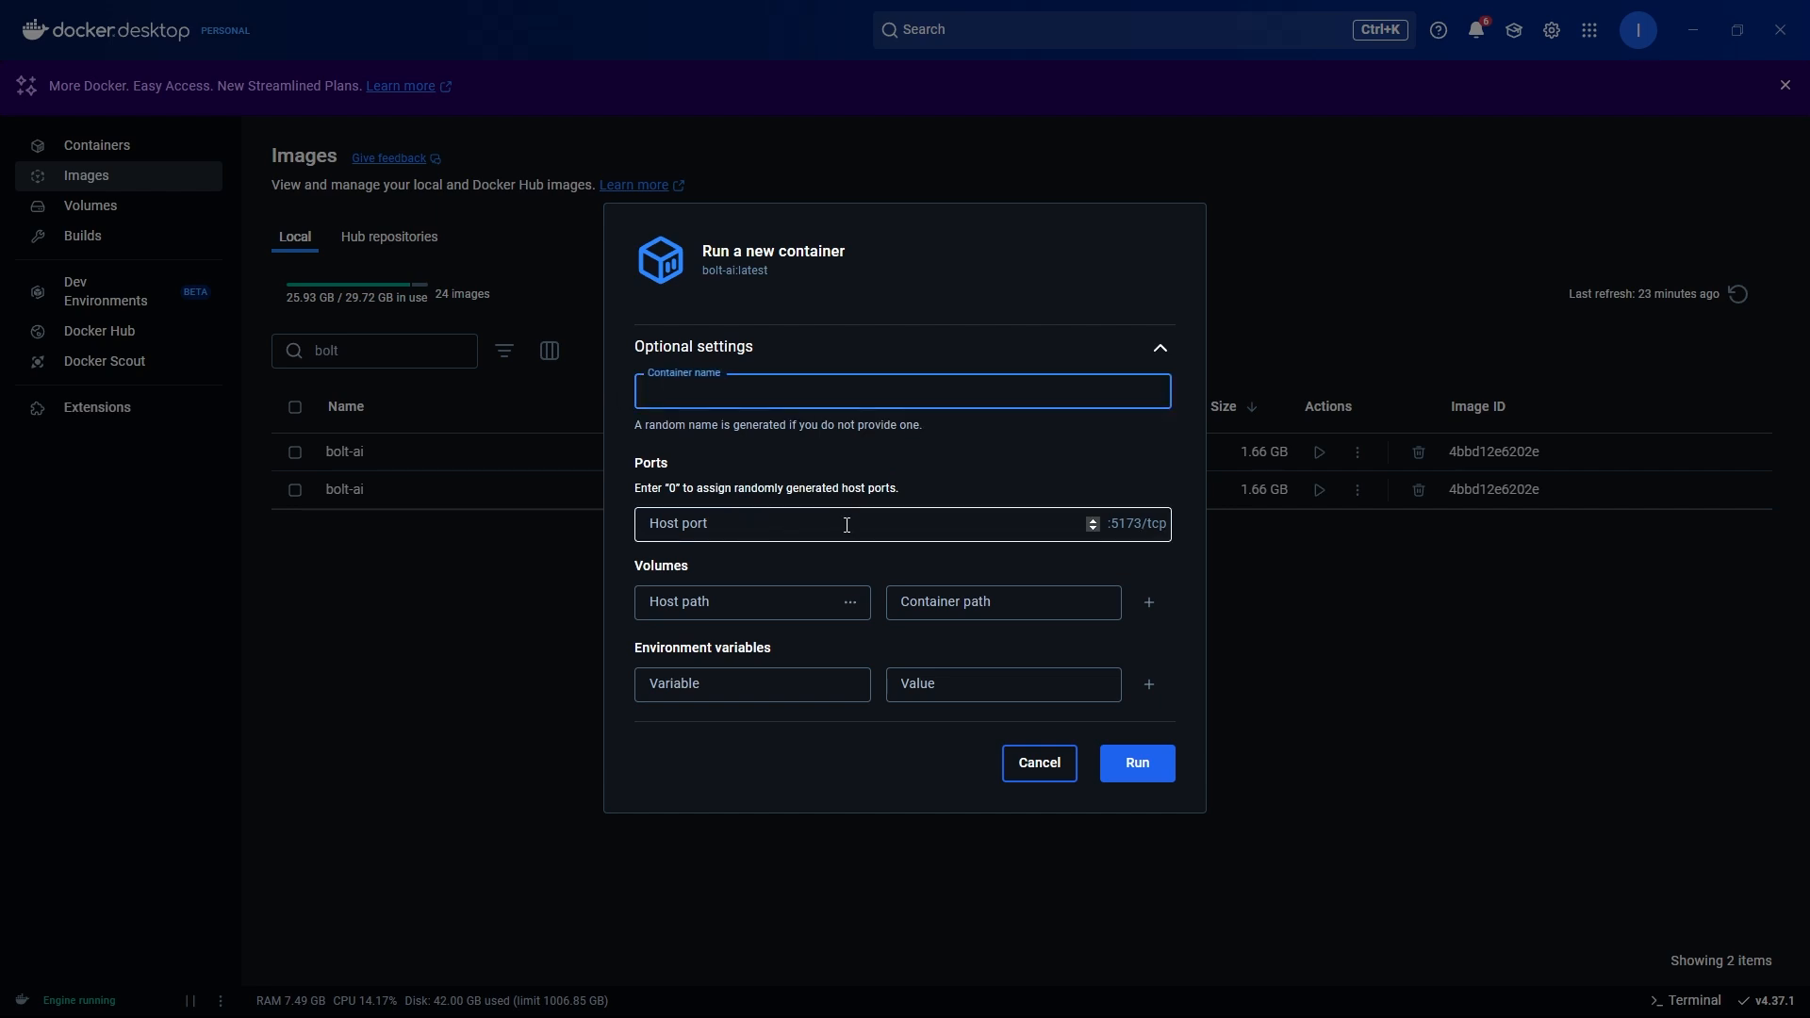
{"action": "left_click", "coordinate": [773, 519]}
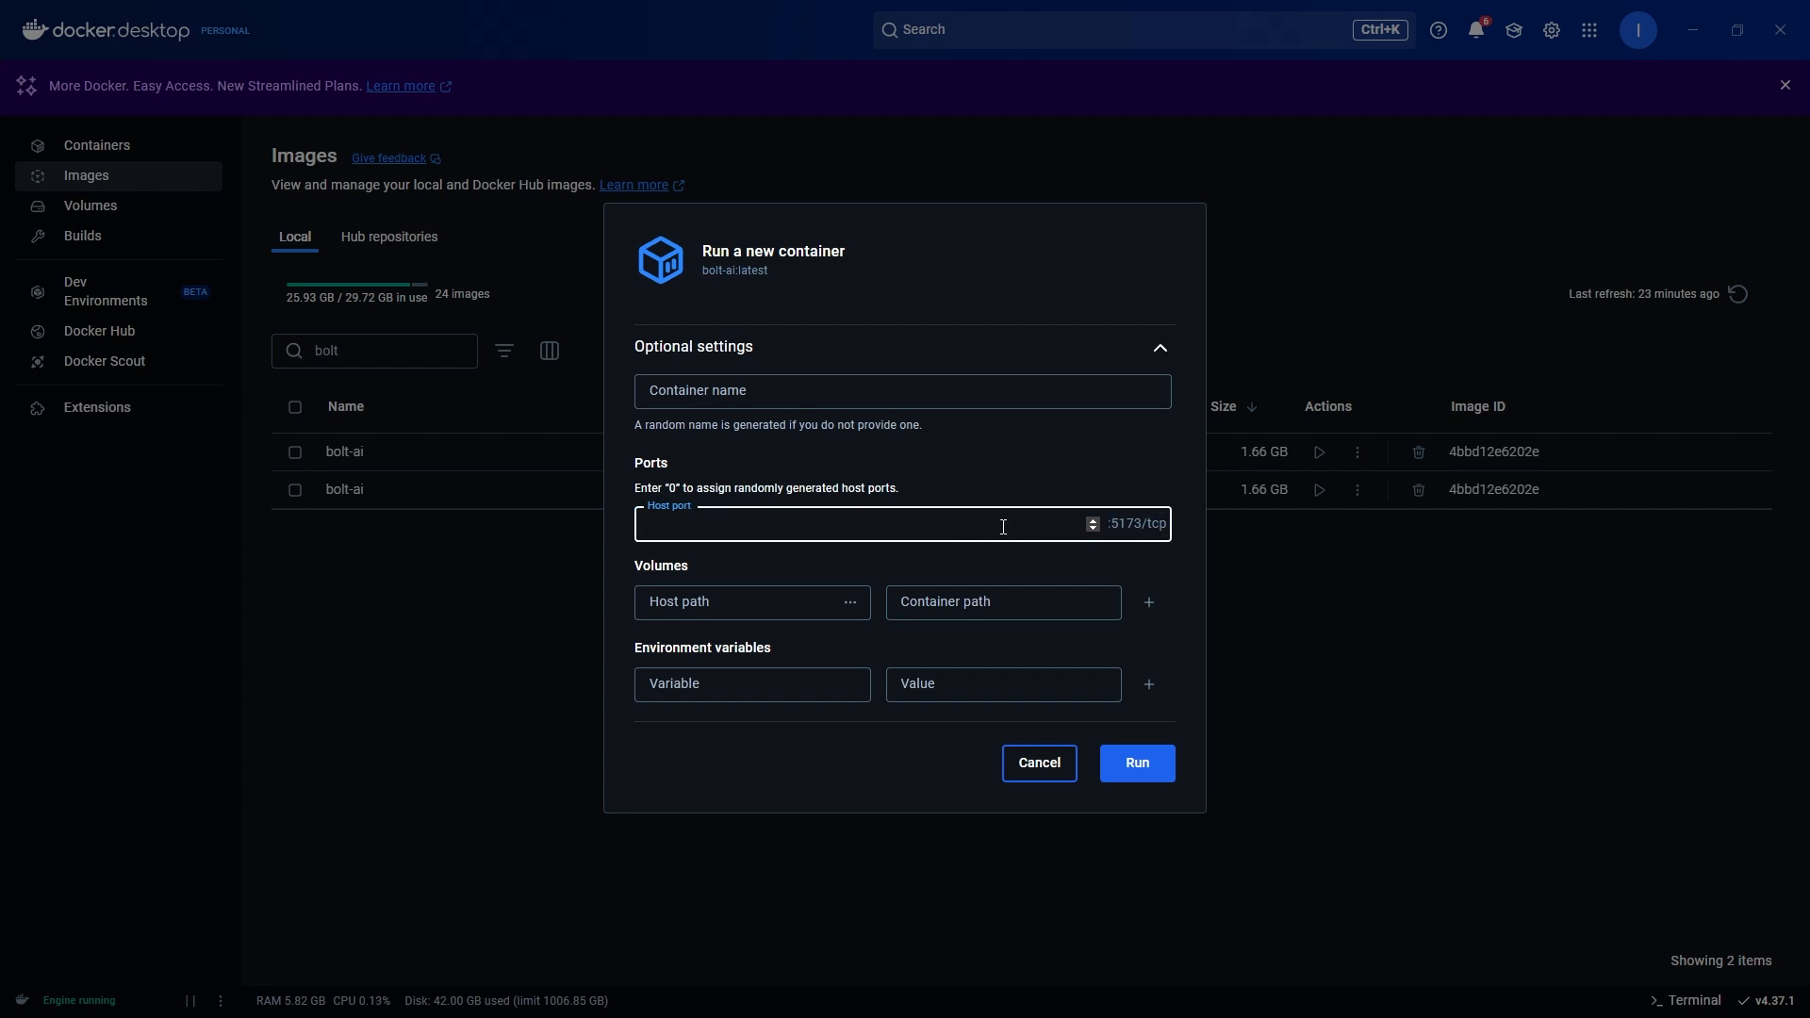
{"action": "type", "text": "517"}
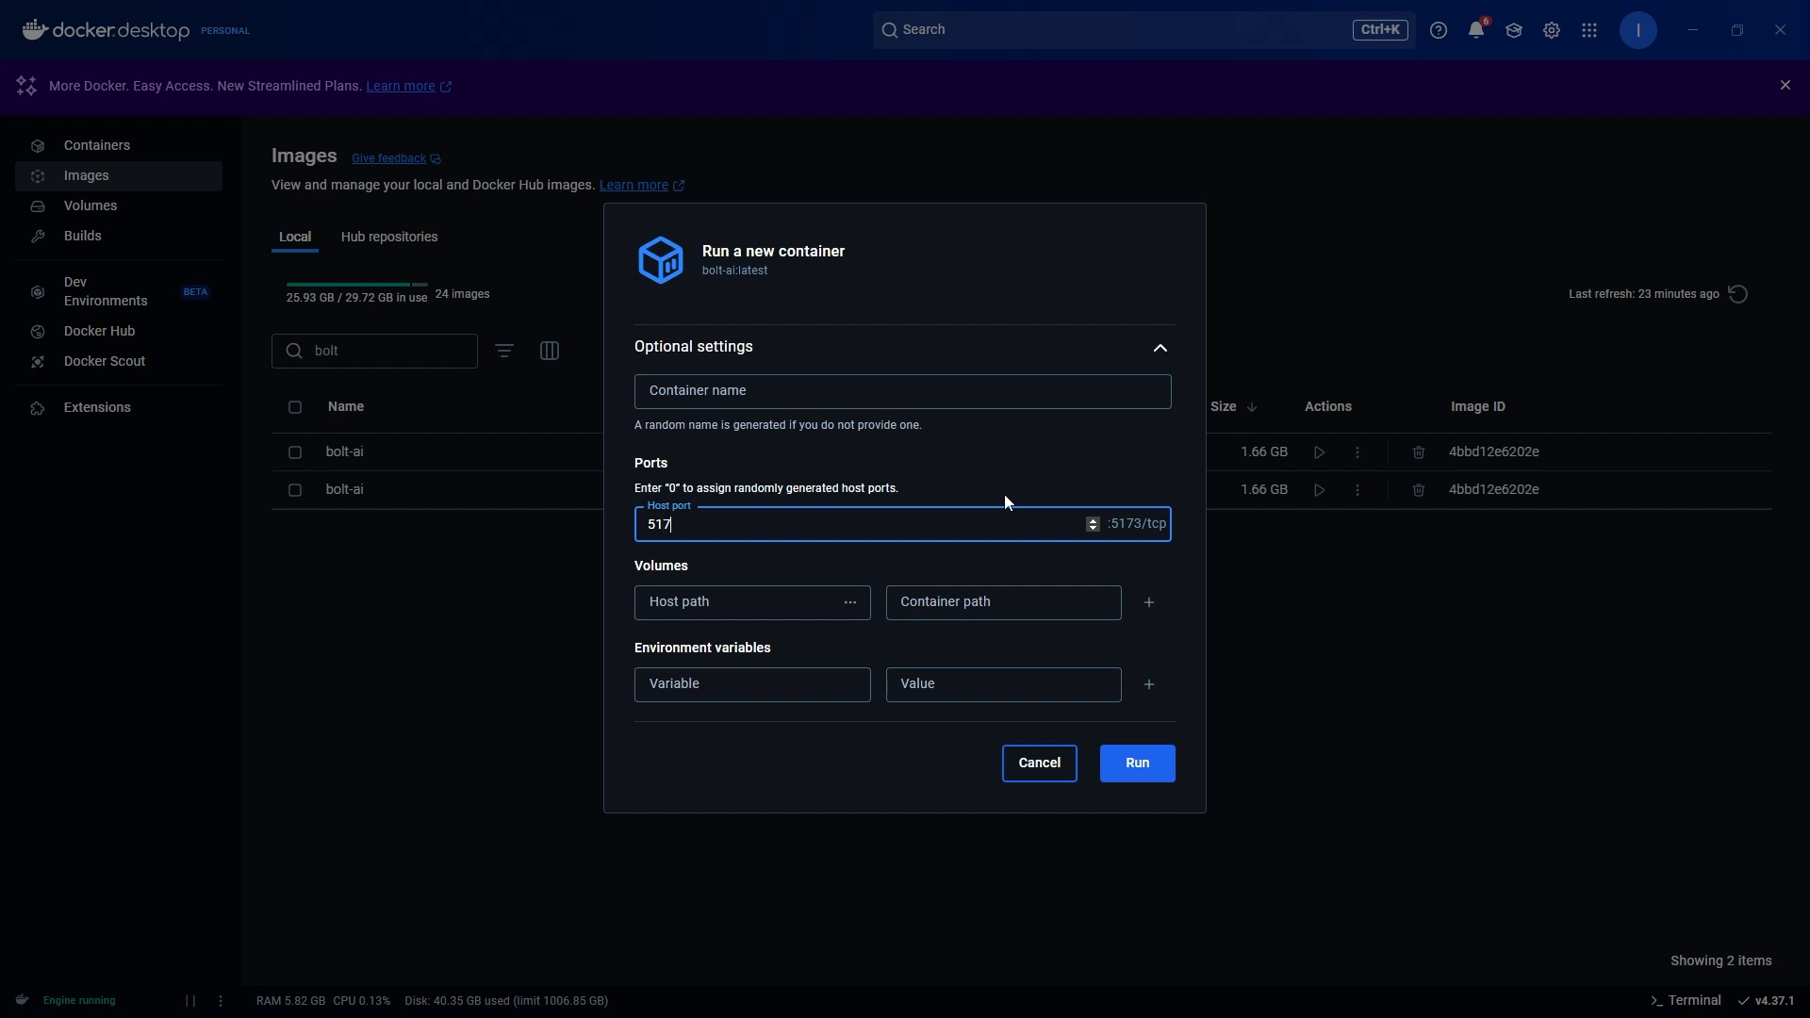
{"action": "type", "text": "3"}
{"action": "left_click", "coordinate": [1142, 774]}
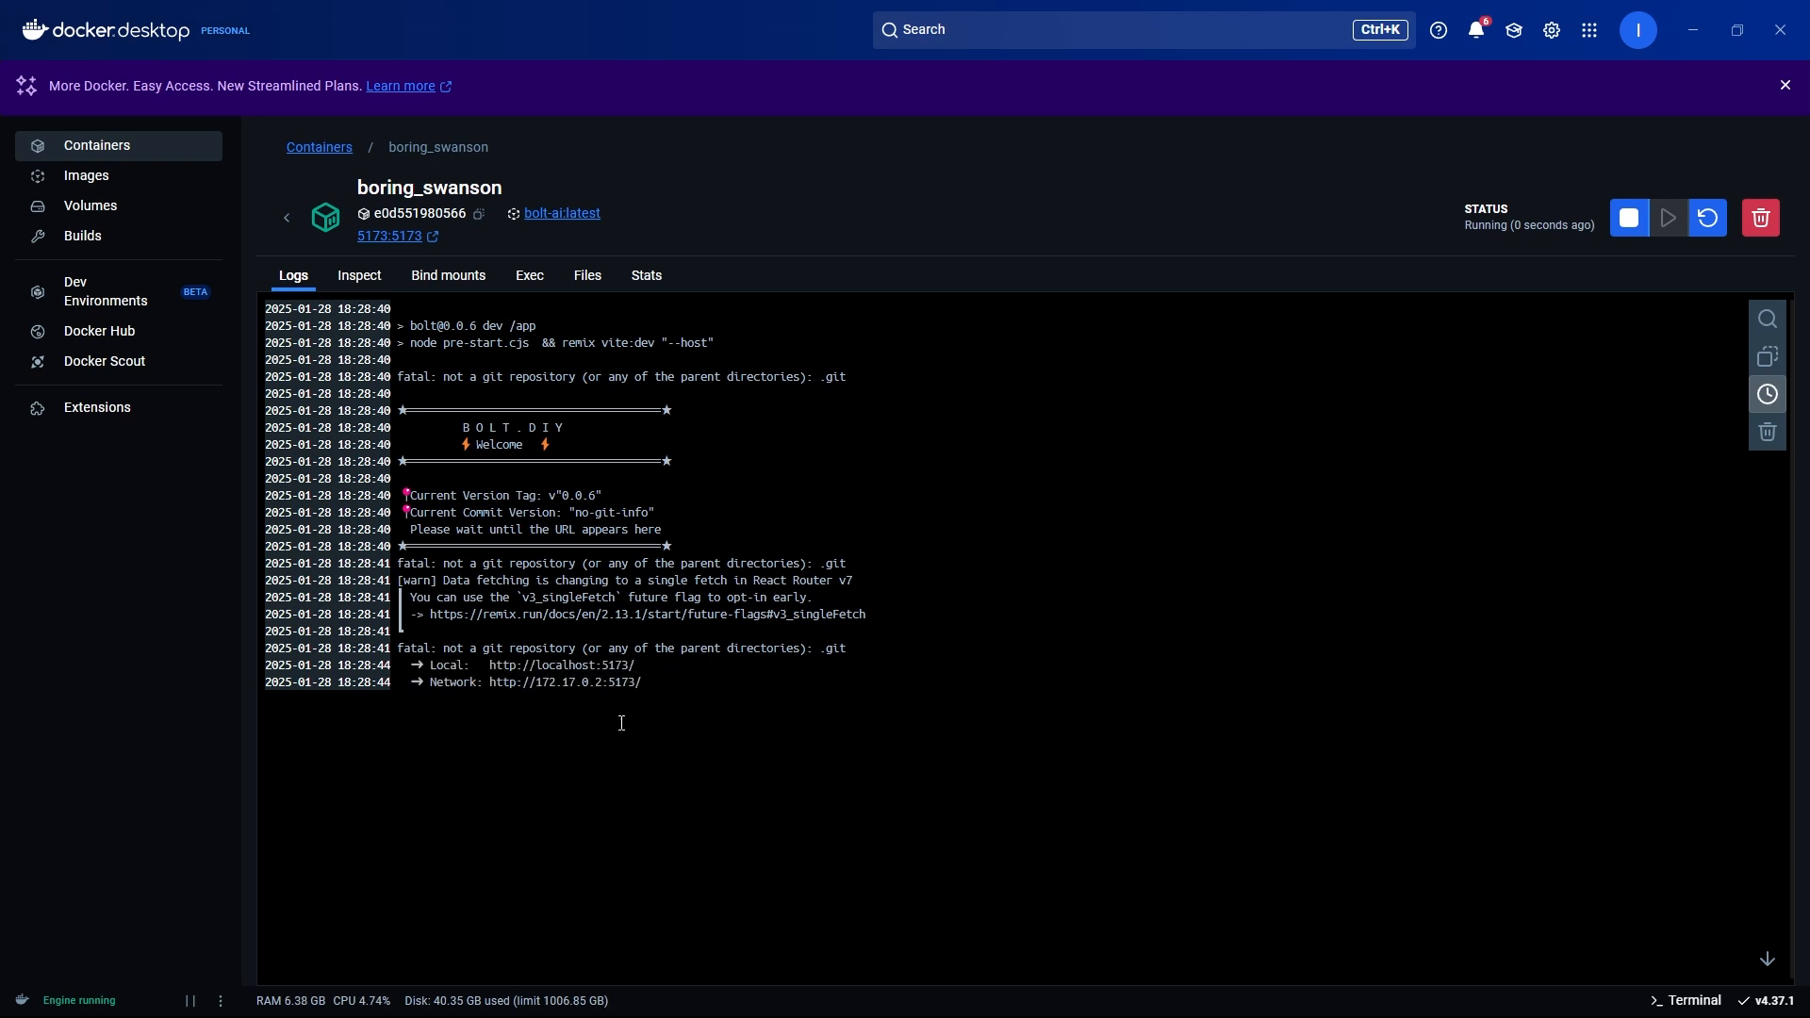
- Open the running container's 5173:5173 link in the browser and reload the localhost:5173 page
{"action": "left_click", "coordinate": [409, 238]}
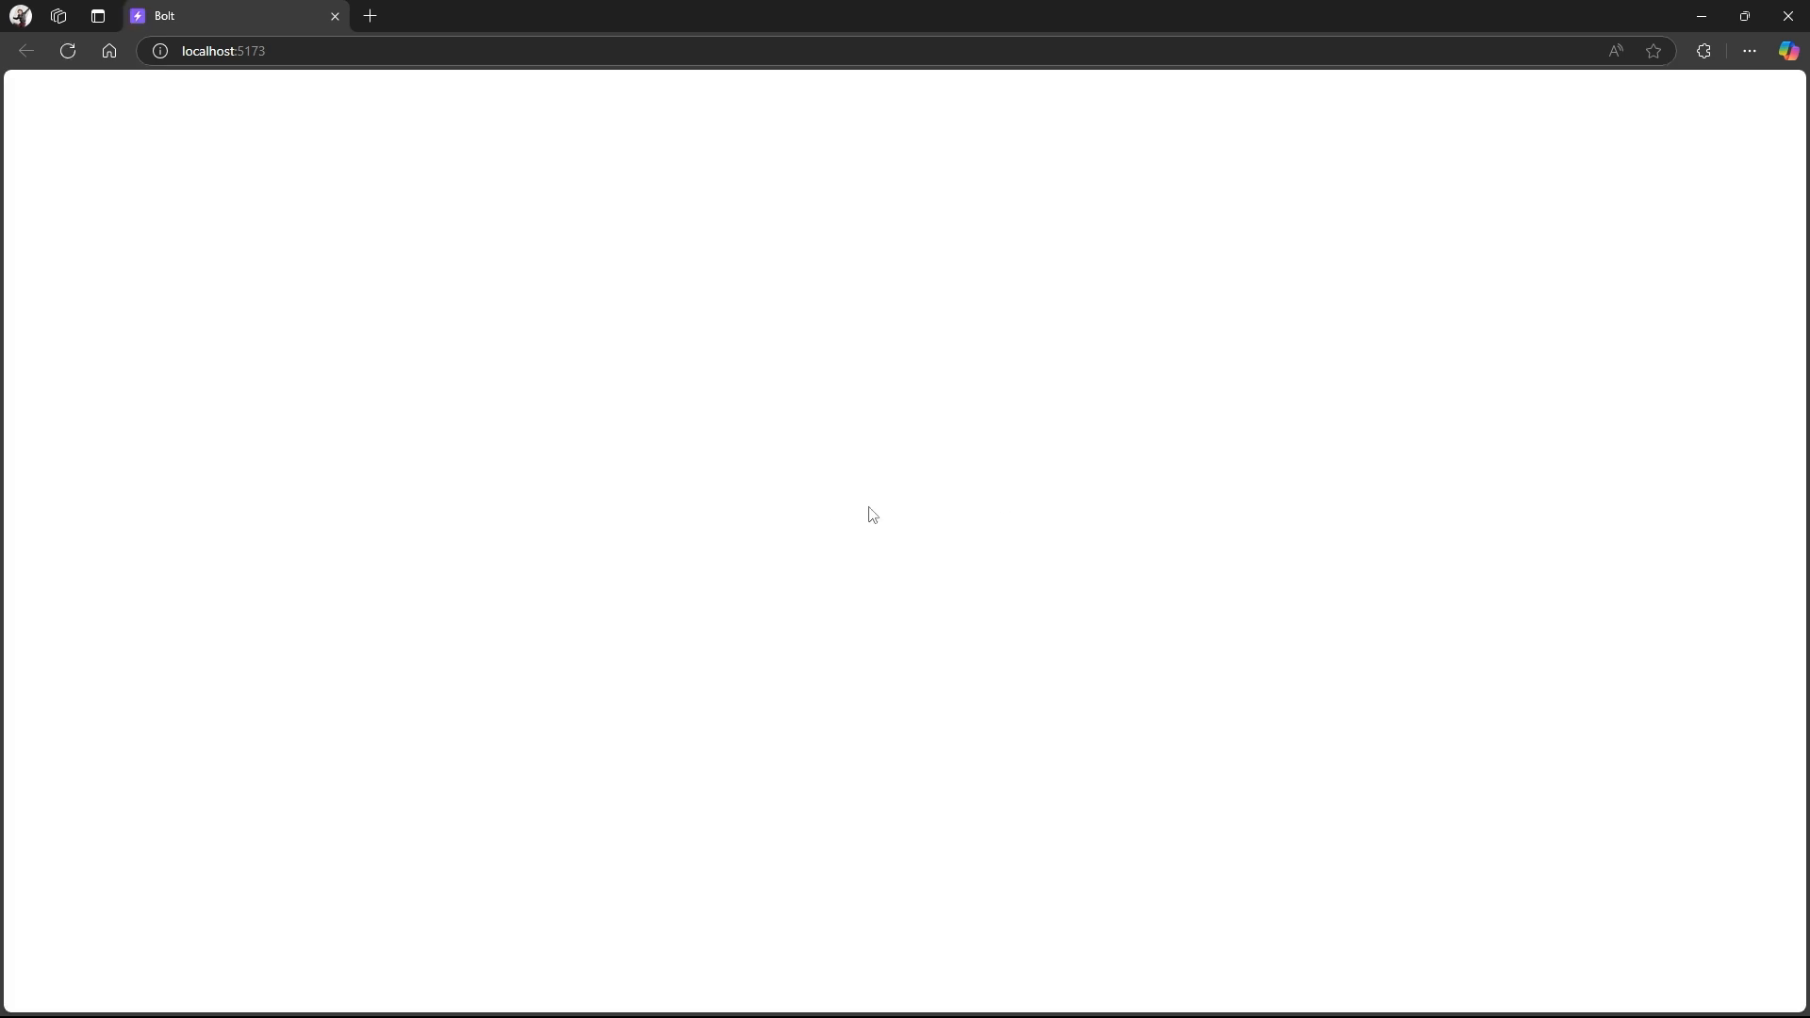
{"action": "left_click", "coordinate": [66, 57]}
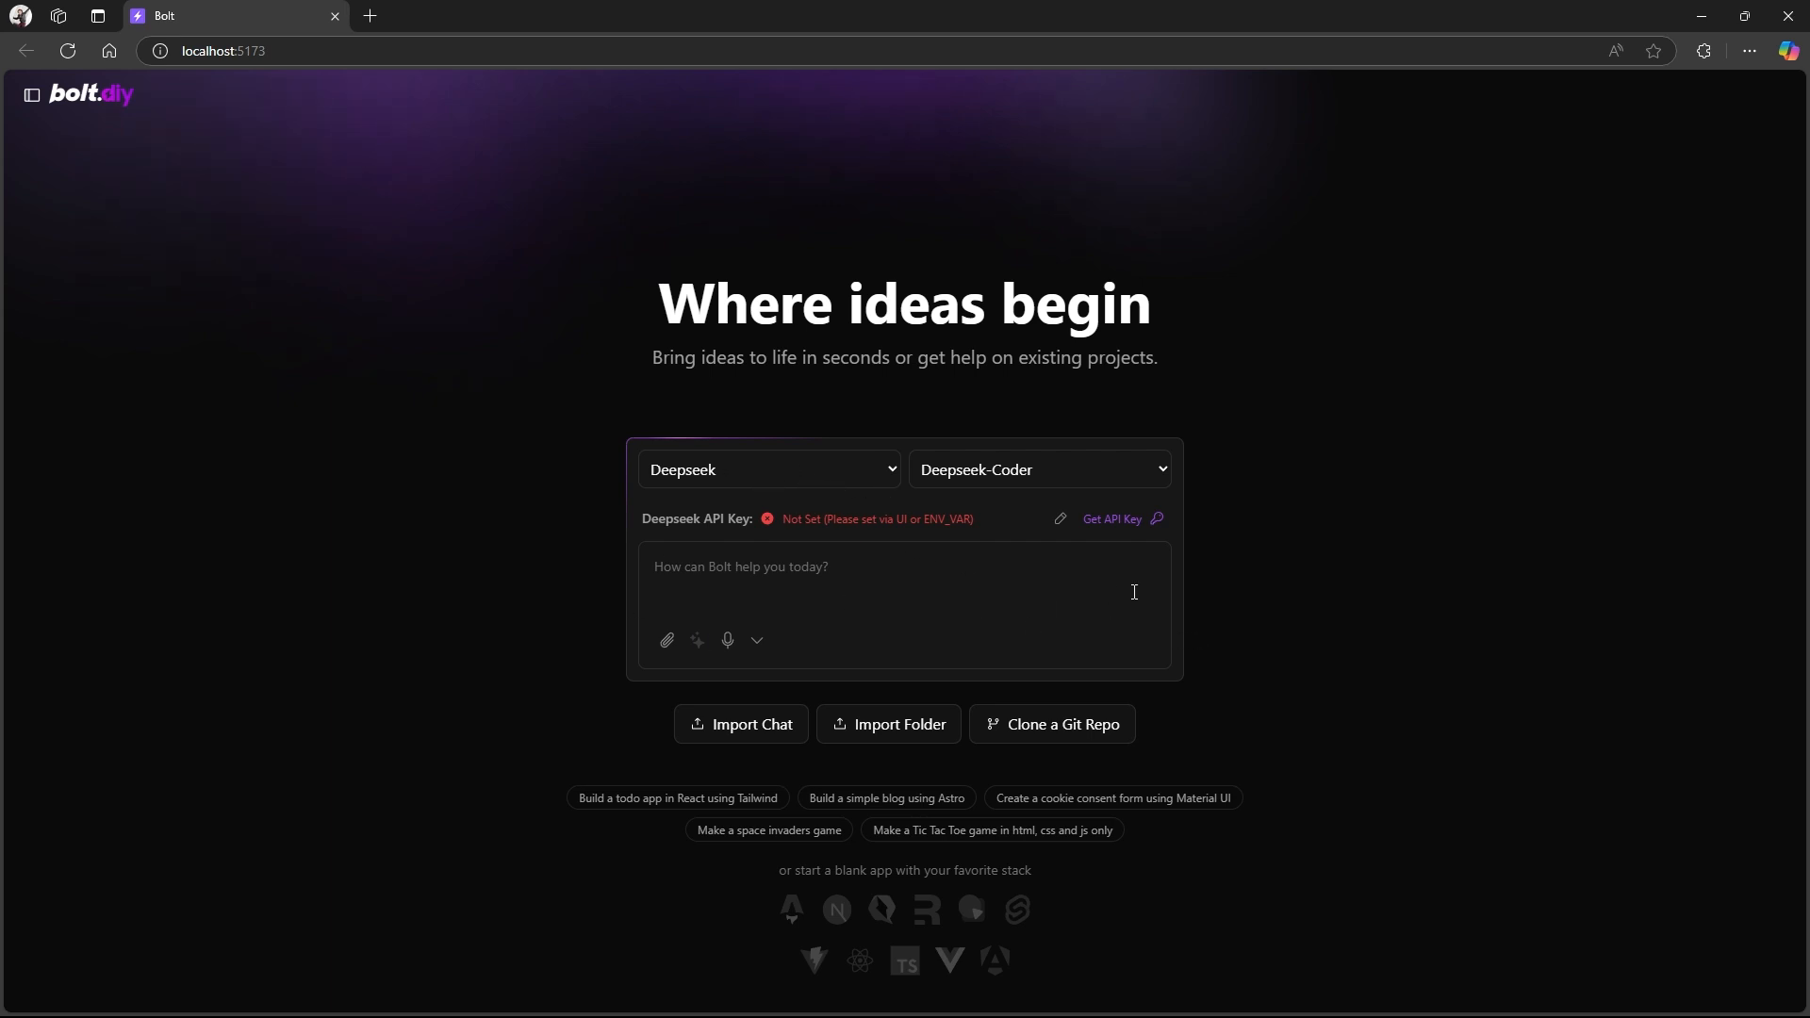
- Examine the AI providers offered in bolt.diy's provider list
{"action": "left_click", "coordinate": [823, 466]}
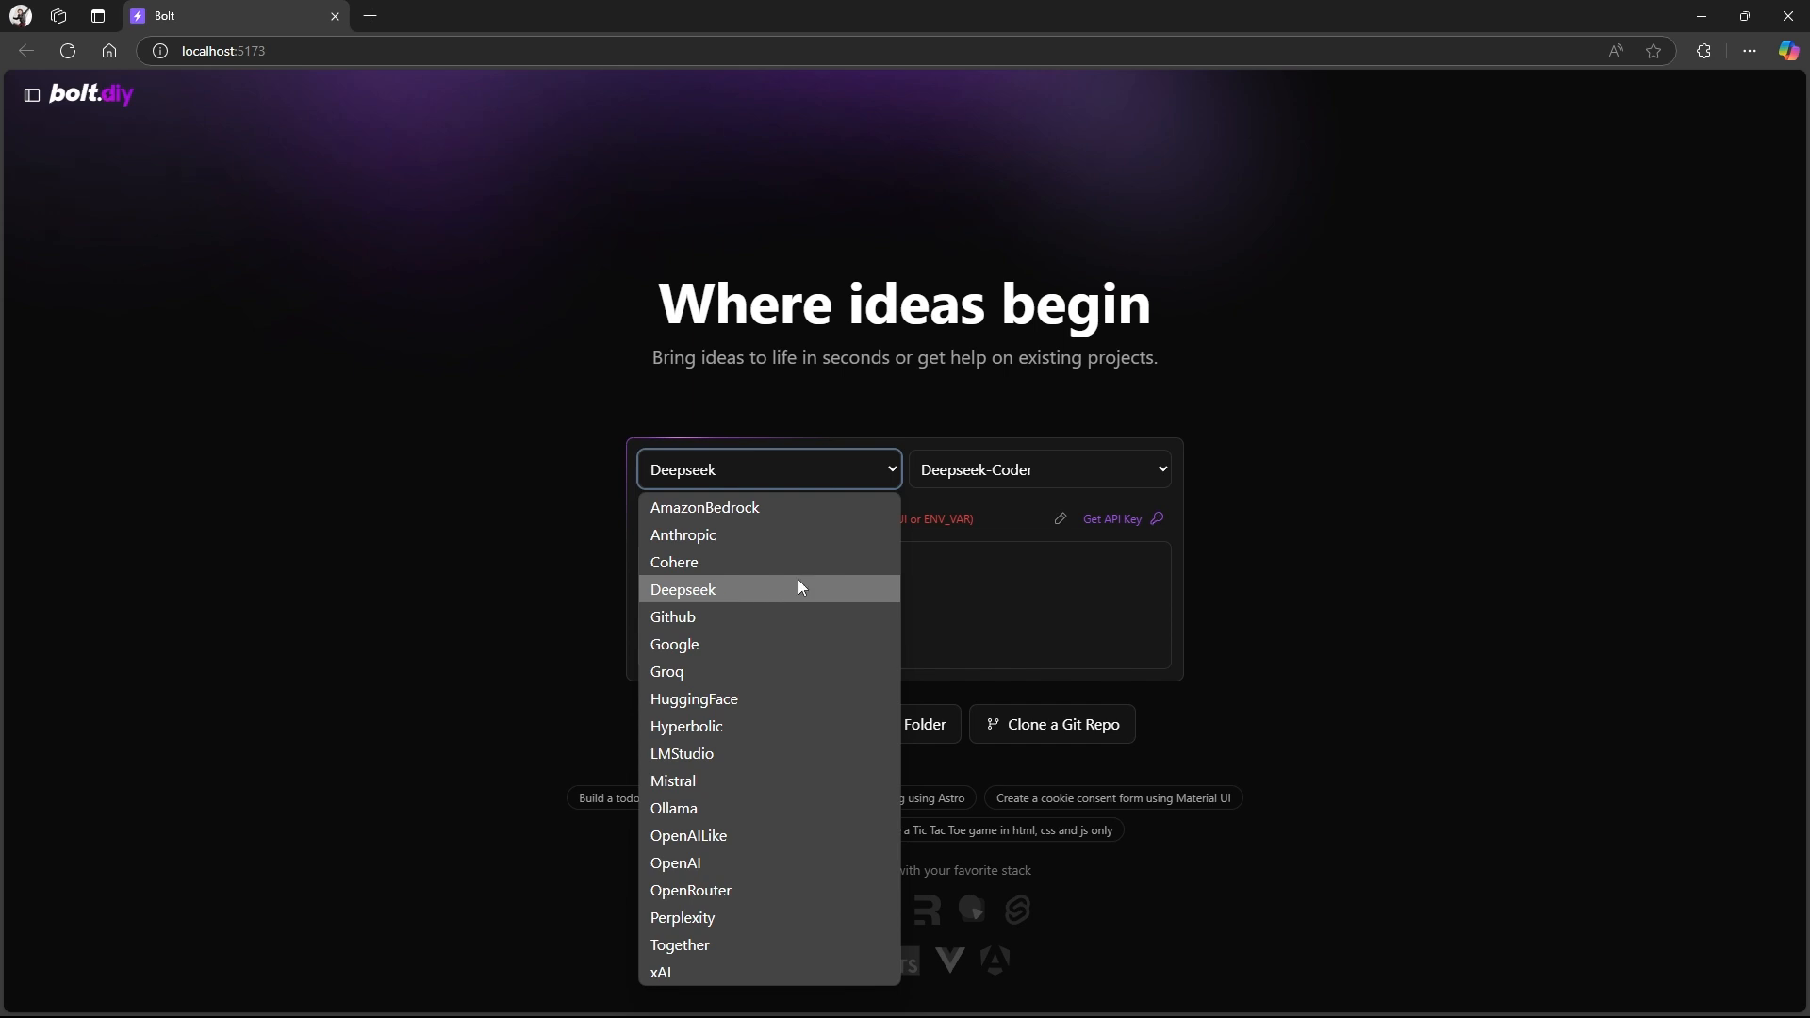
{"action": "left_click", "coordinate": [976, 481]}
{"action": "left_click", "coordinate": [768, 477]}
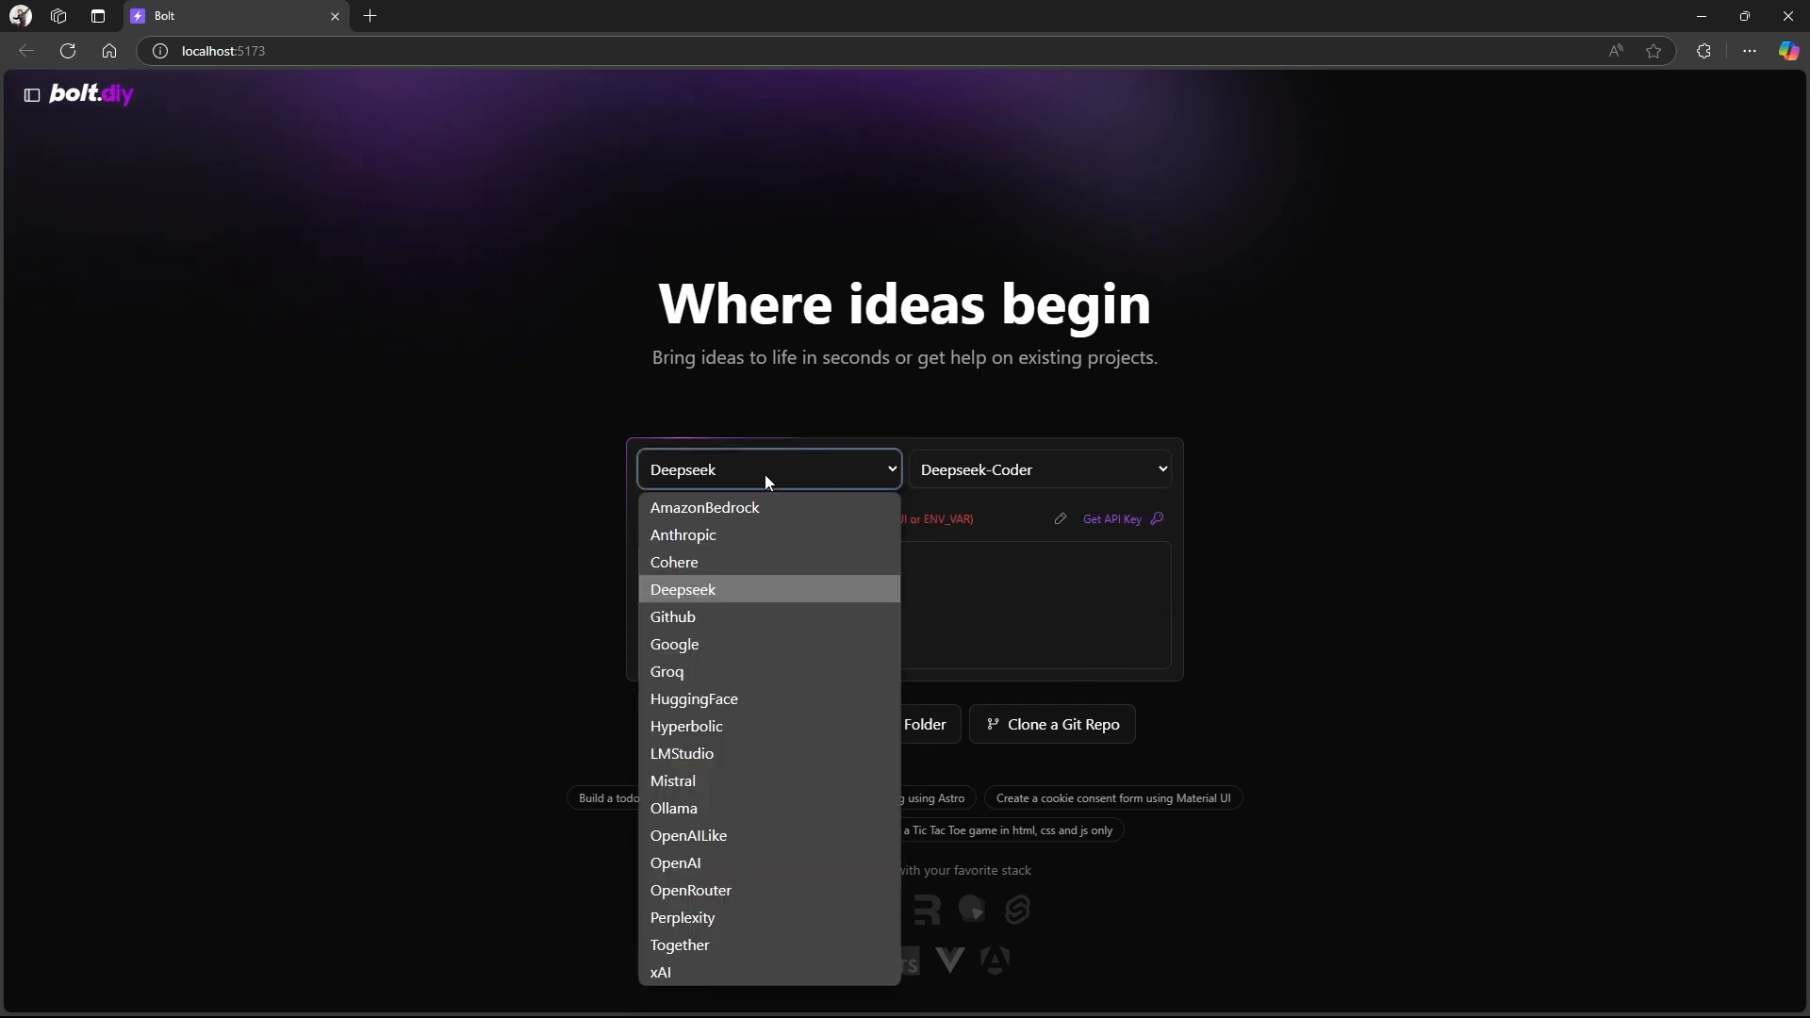